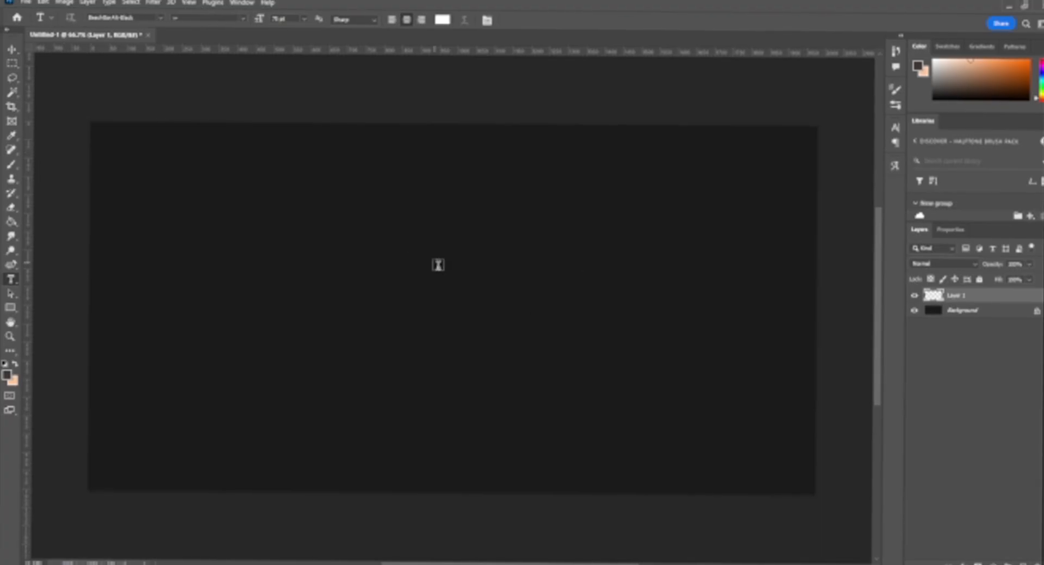
Add a white text layer reading "Gubei", enlarge it to about half the canvas width, and centre it on the canvas.
left_click(460, 273)
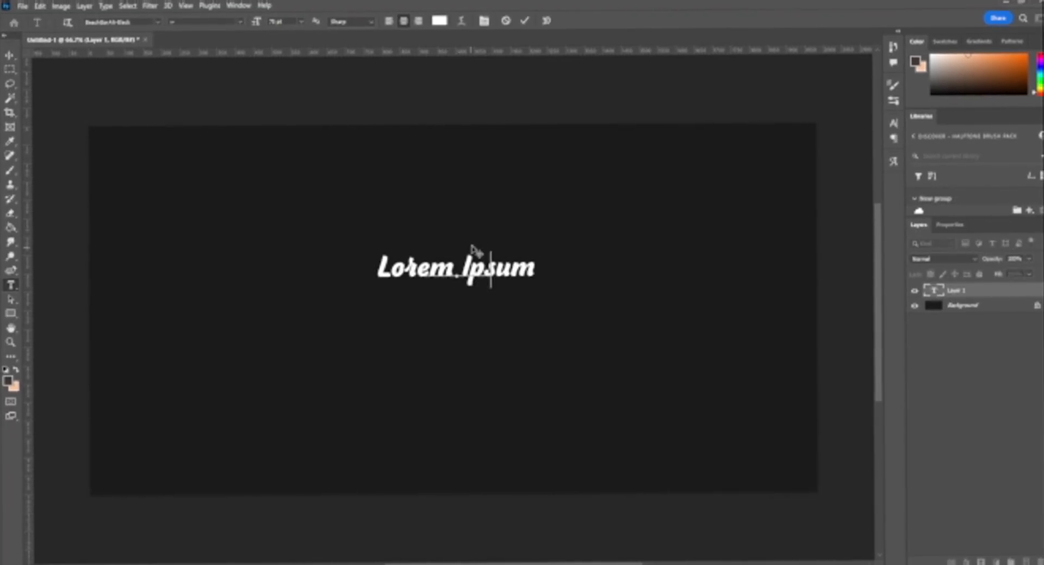
type("Gubei")
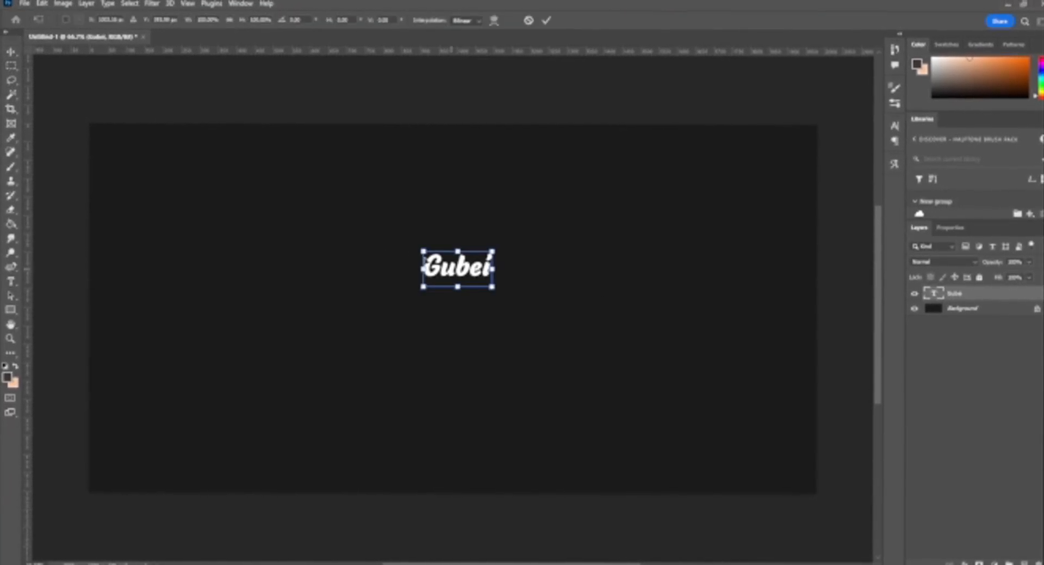
left_click_drag(424, 251, 186, 175)
left_click_drag(327, 237, 422, 308)
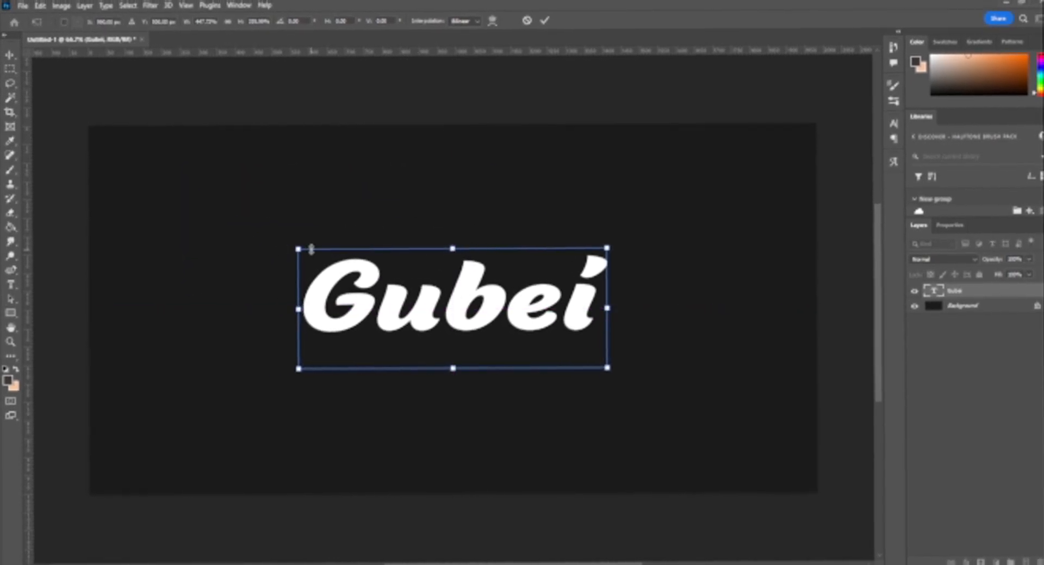
left_click_drag(299, 250, 263, 211)
left_click_drag(481, 273, 442, 295)
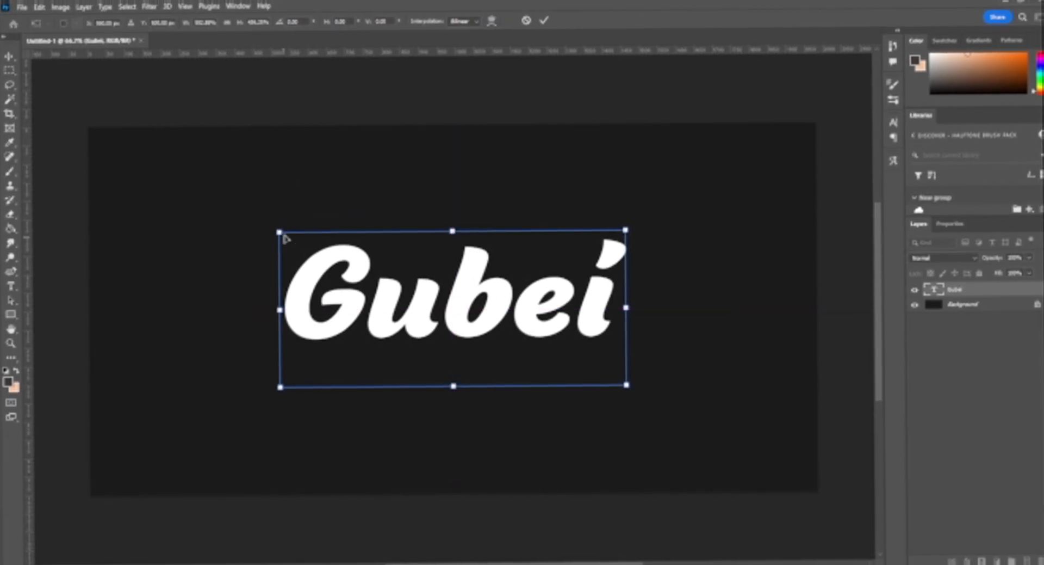
left_click_drag(280, 233, 250, 220)
left_click_drag(492, 306, 506, 310)
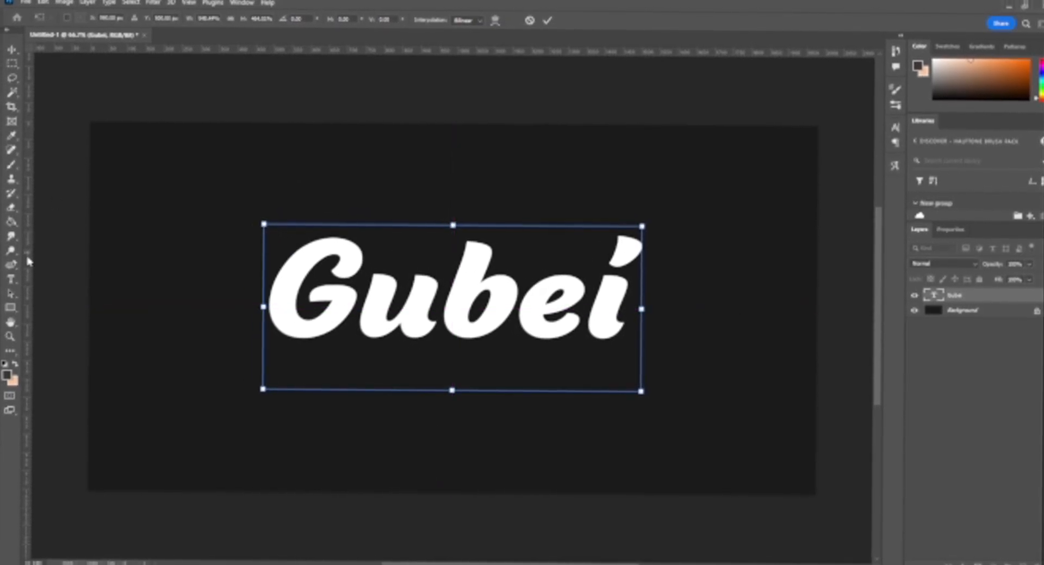
Select the whole Gubei text and change its script font to the angular, brush-cut font in Personal Use style.
left_click(12, 282)
double_click(443, 321)
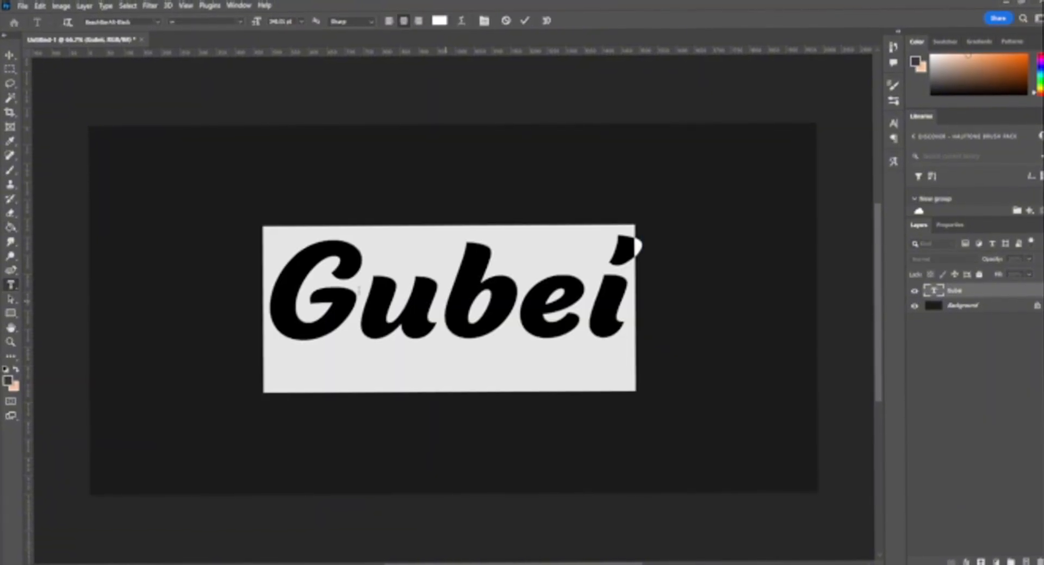
left_click(979, 296)
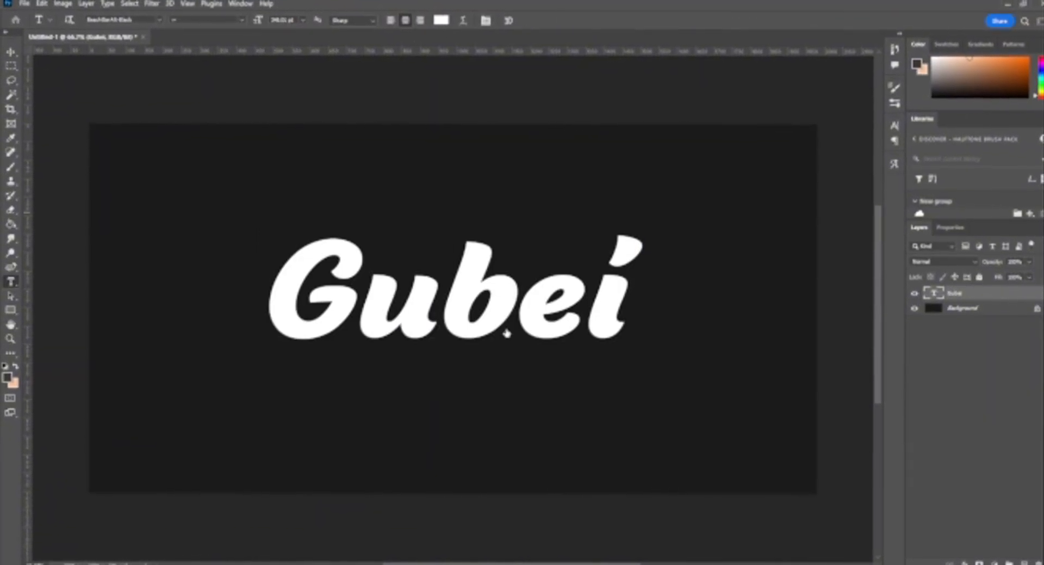
double_click(409, 309)
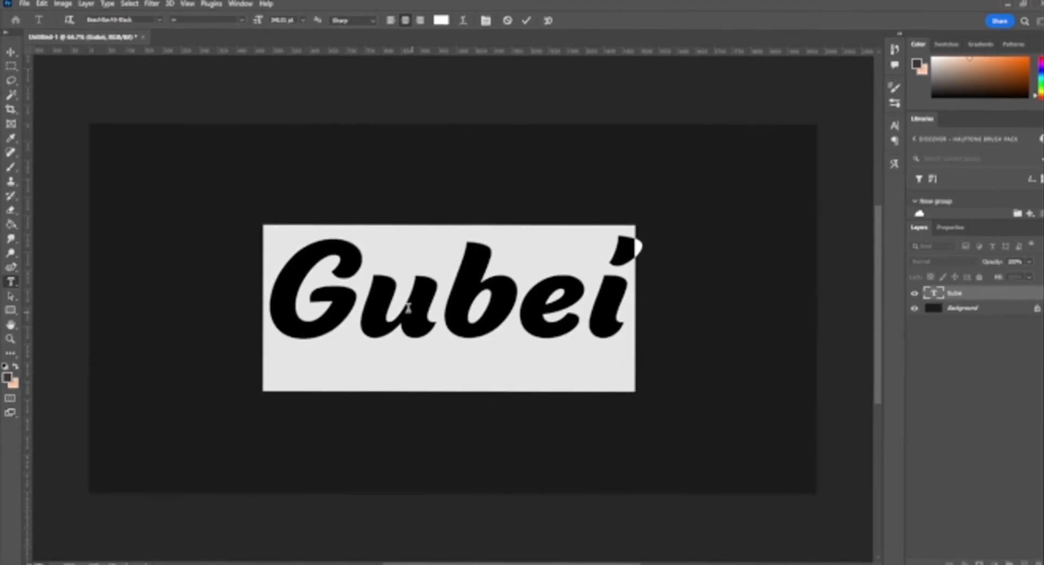
left_click(12, 64)
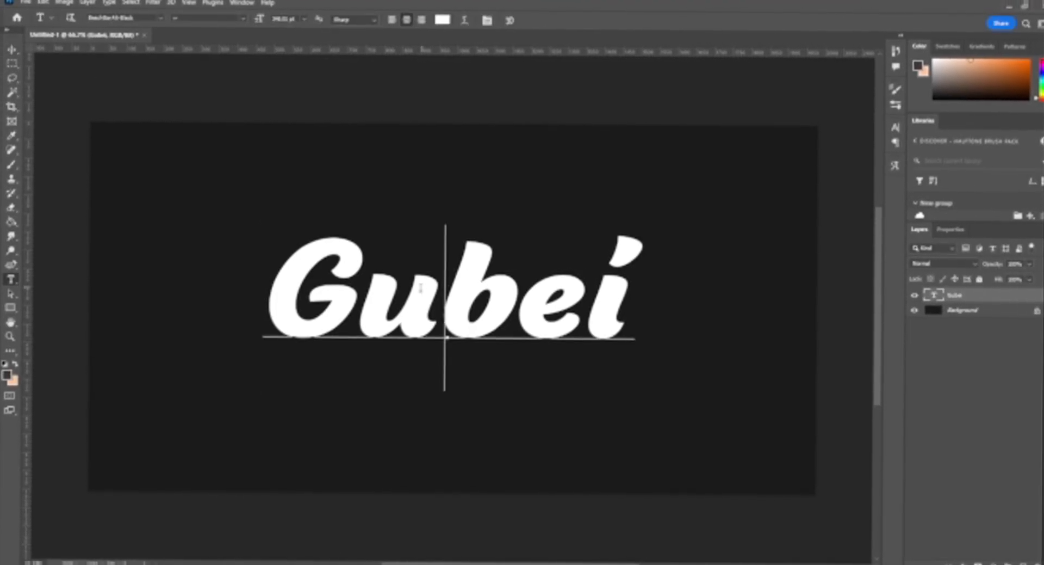
key("ctrl+a")
left_click(159, 19)
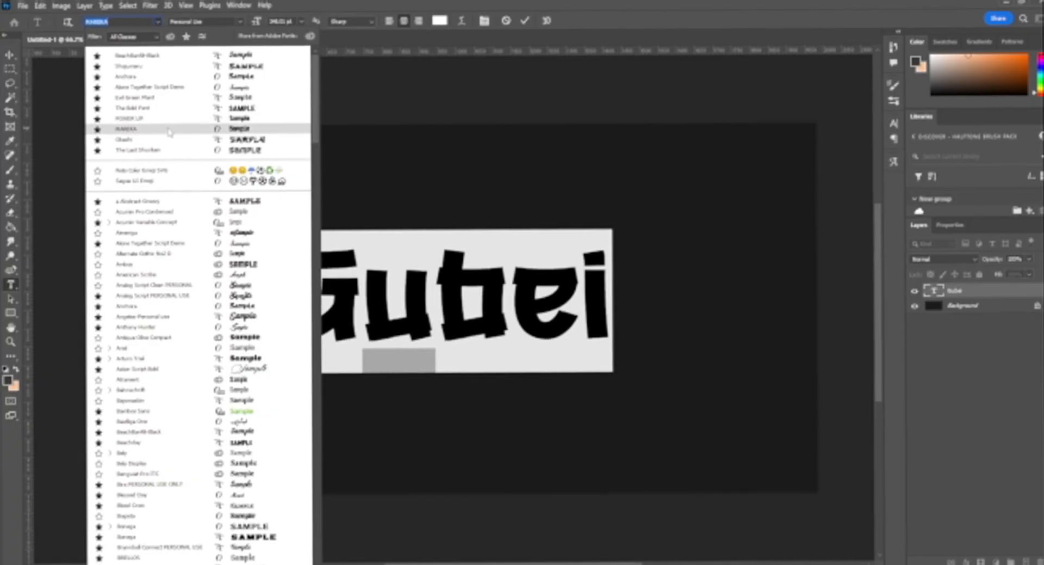
left_click(169, 130)
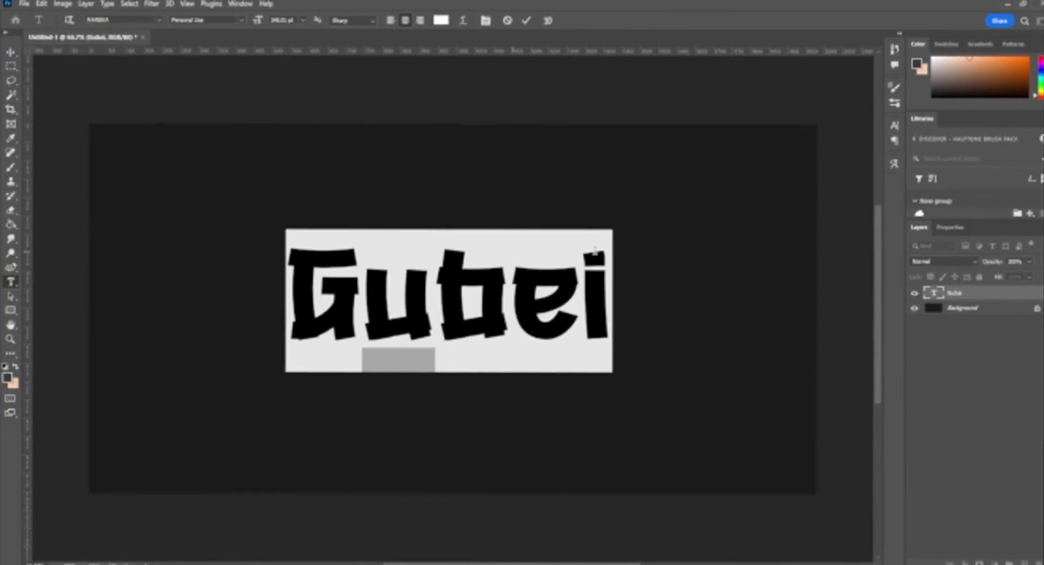
Scale the Gubei text up slightly and centre it horizontally and vertically on the canvas.
key("ctrl+t")
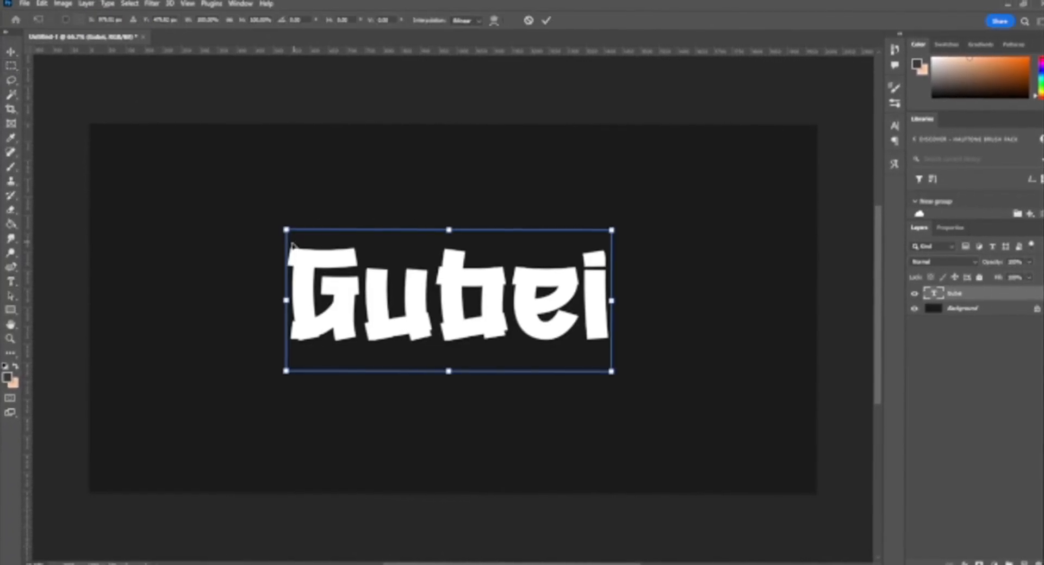
left_click_drag(212, 226, 200, 221)
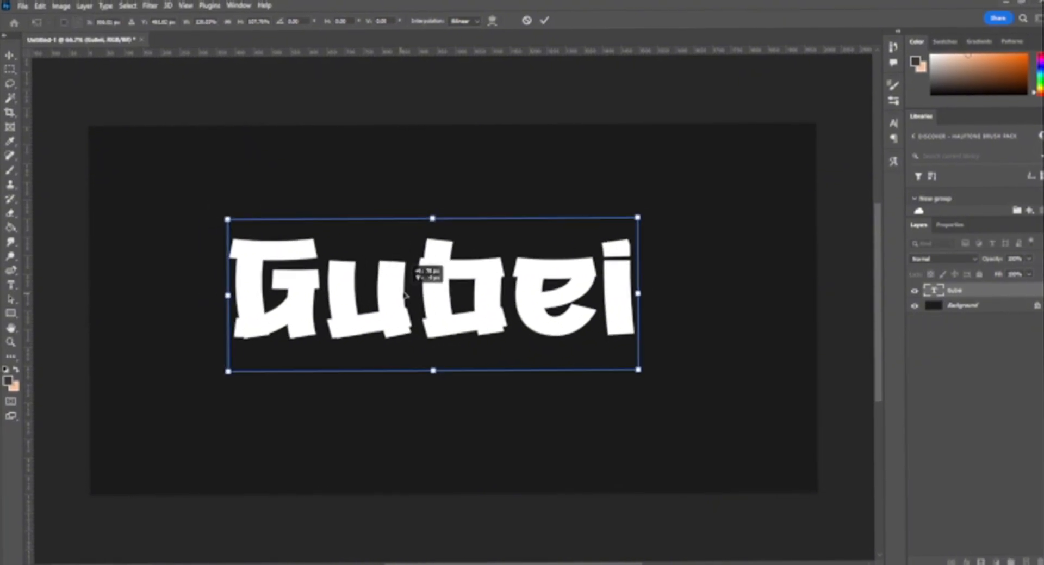
left_click_drag(426, 292, 421, 310)
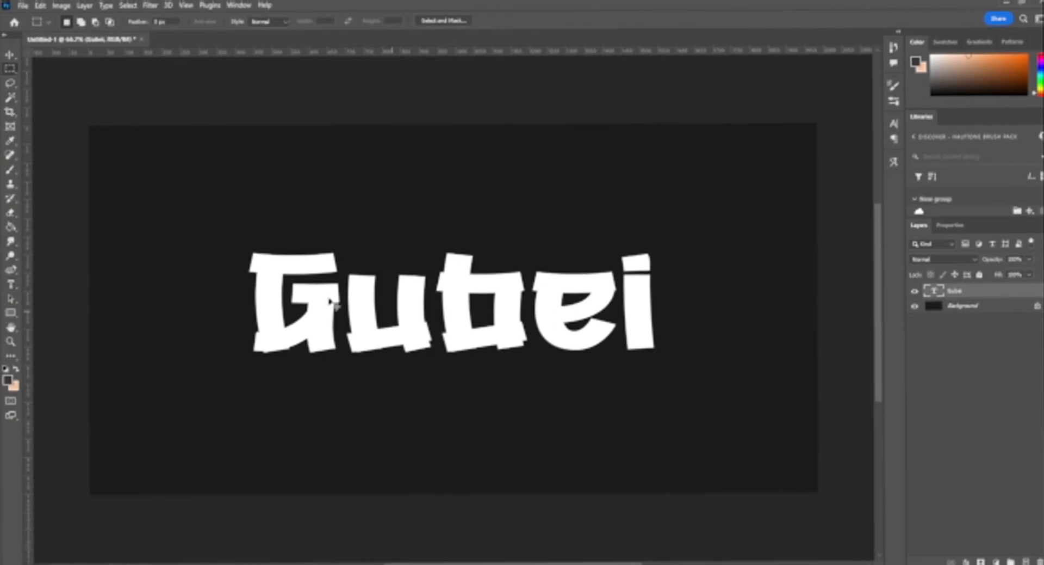
left_click_drag(476, 302, 480, 313)
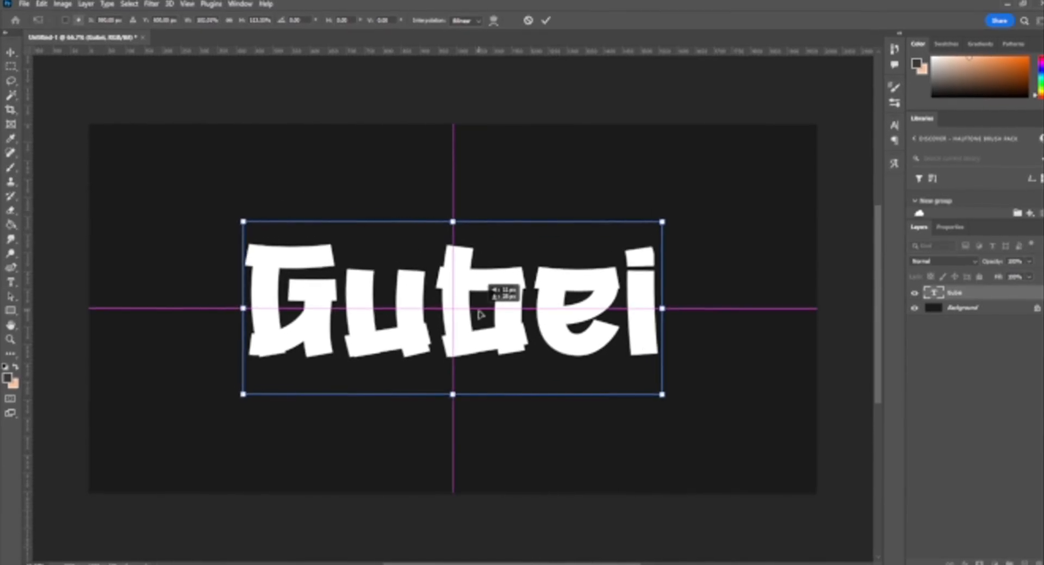
left_click(12, 64)
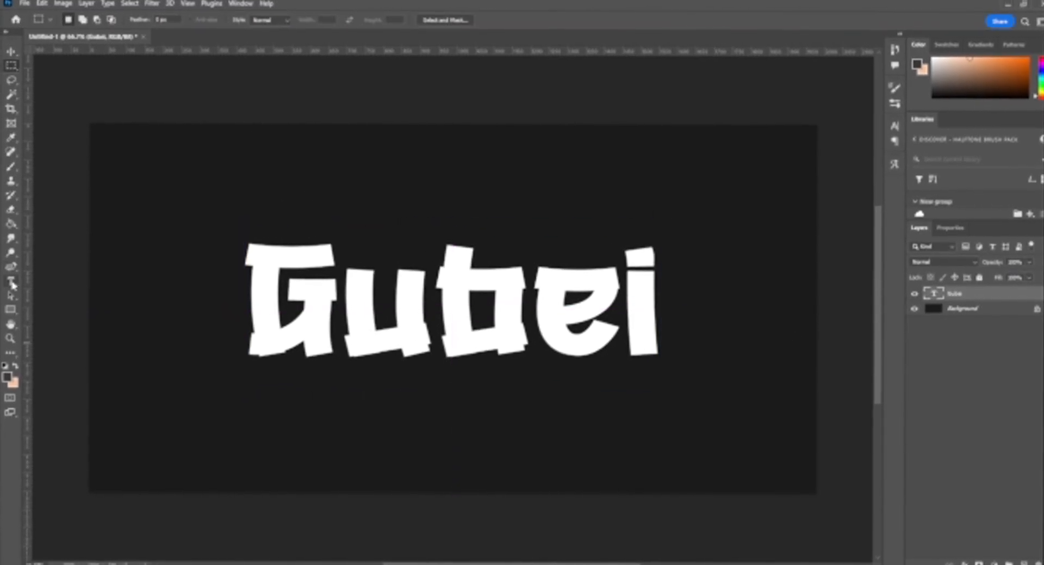
Recolour the Gubei text from white to mint green.
double_click(544, 322)
left_click(442, 20)
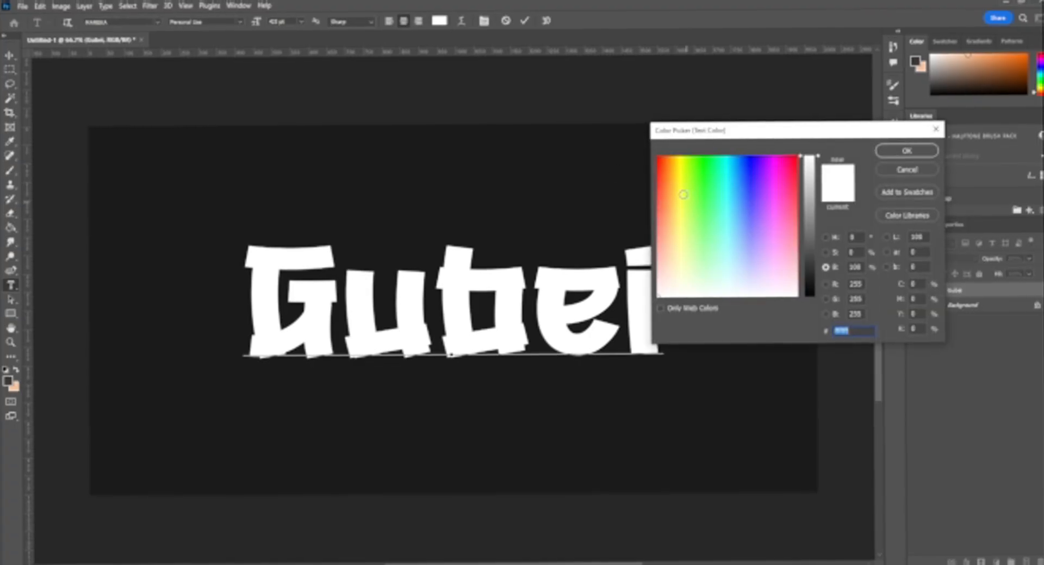
type("70b3ff")
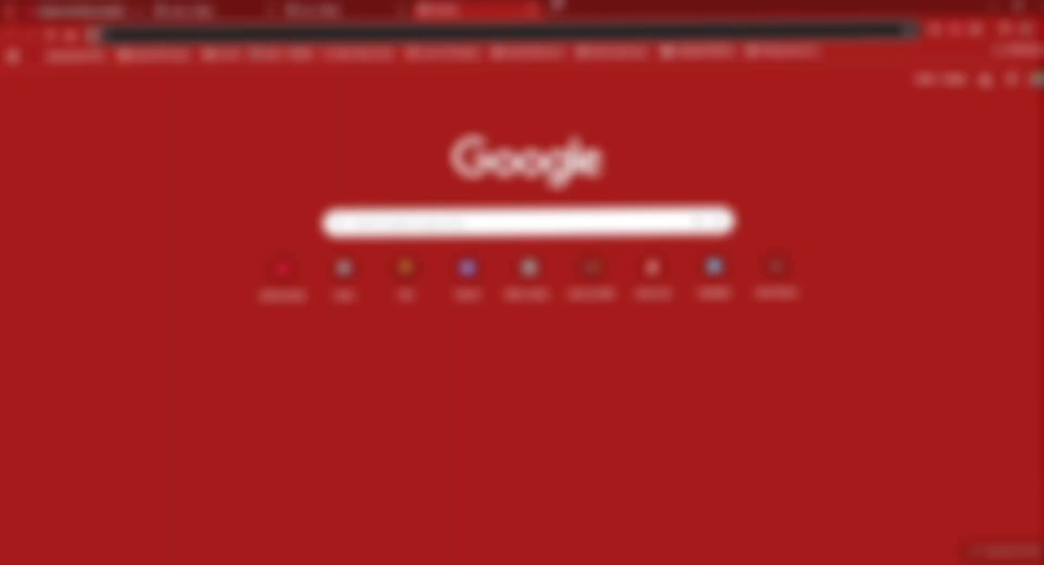
Switch to the web browser, run an image search for colour palettes, and refine the search with a more specific query.
type("dafont")
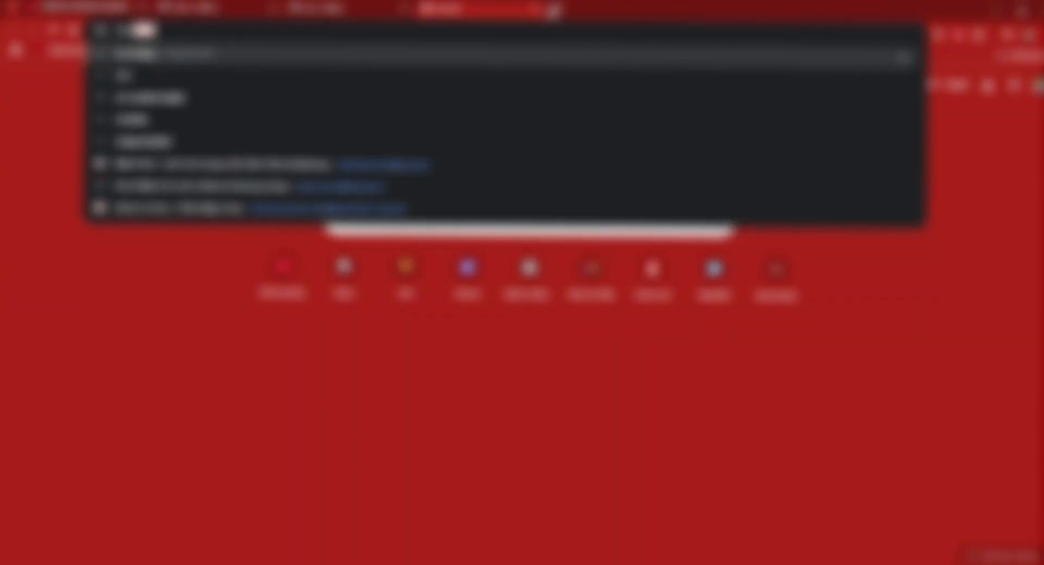
key("Return")
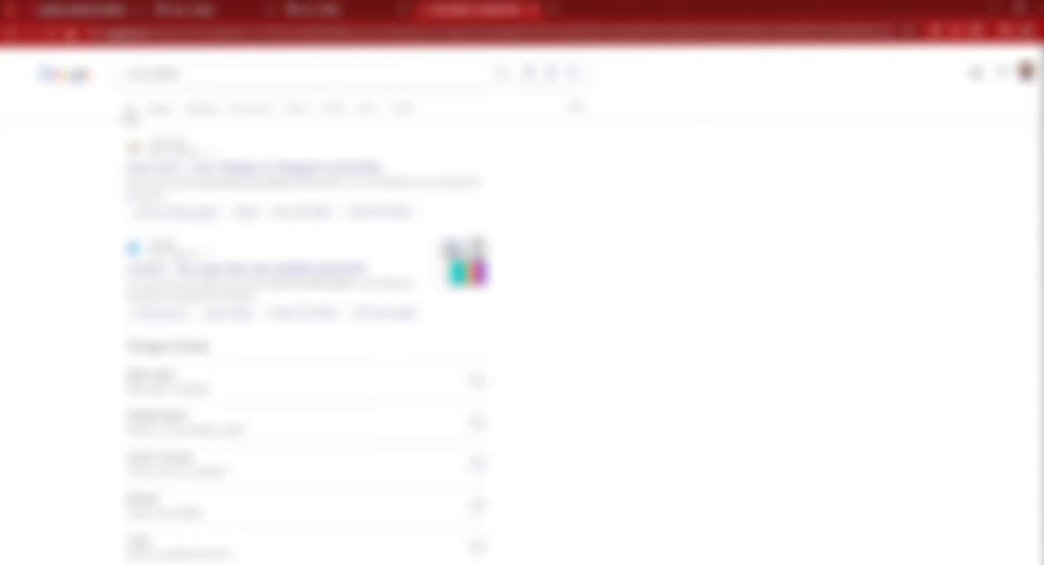
left_click(160, 108)
left_click(199, 71)
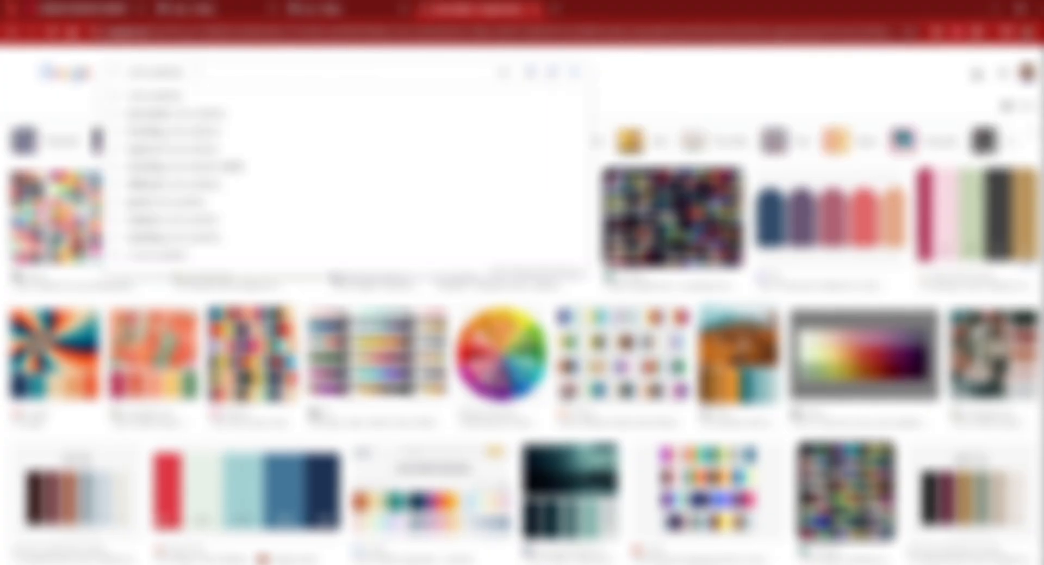
type("striking")
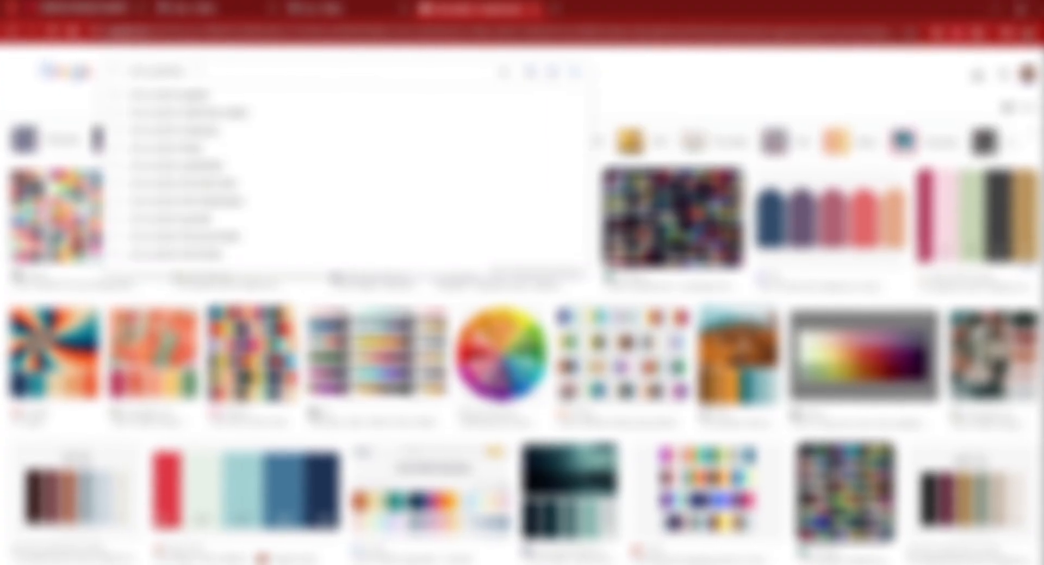
key("Return")
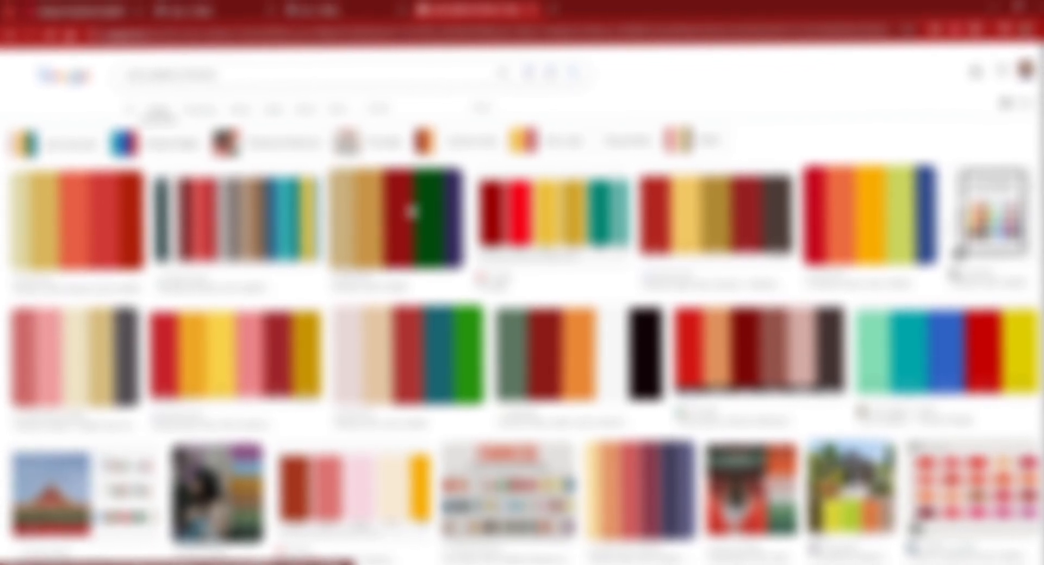
Open the five-stripe palette in tan, gold, dark red, green and purple, and copy its image.
left_click(412, 211)
right_click(843, 285)
left_click(903, 471)
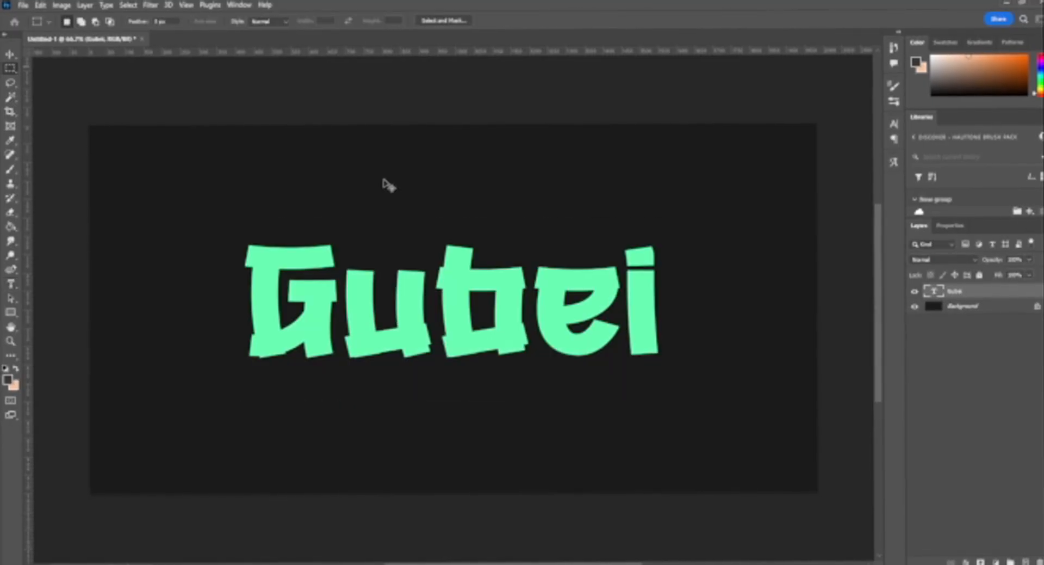
Return to Photoshop, paste the palette image as a new layer, and shrink it into the canvas's upper-left corner.
key("ctrl+v")
key("ctrl+t")
left_click_drag(287, 196, 472, 357)
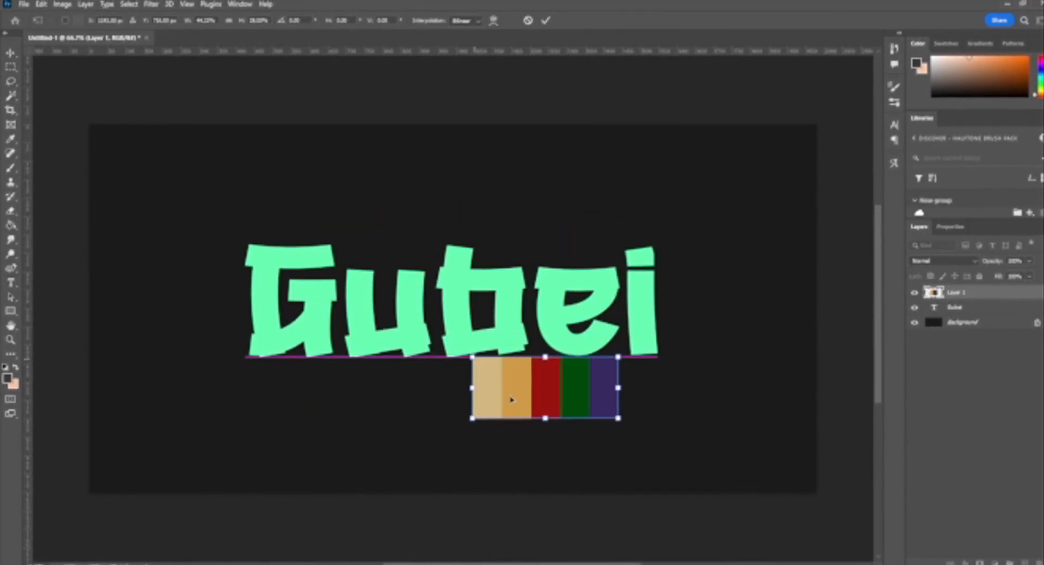
left_click_drag(512, 400, 125, 171)
left_click_drag(233, 194, 173, 157)
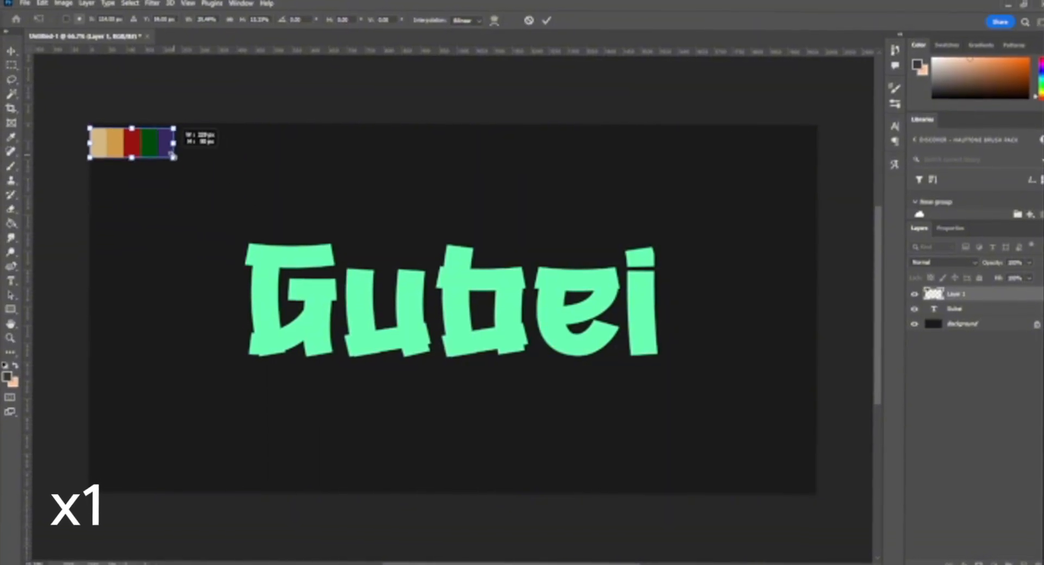
key("Return")
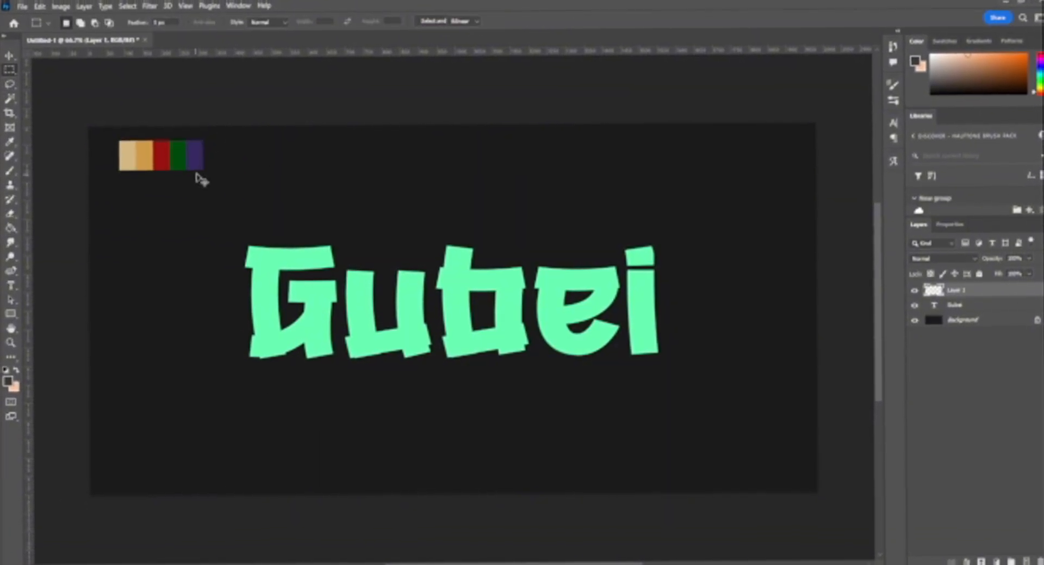
left_click(10, 69)
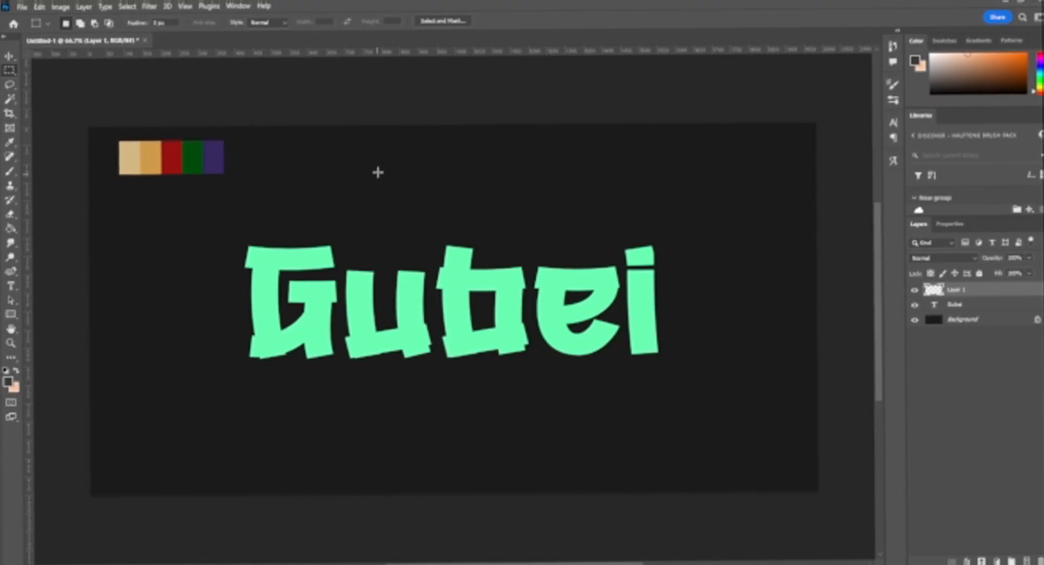
Recolour the Gubei text, sampling the palette's purple and red before choosing a vivid blue in the Color Picker.
double_click(439, 296)
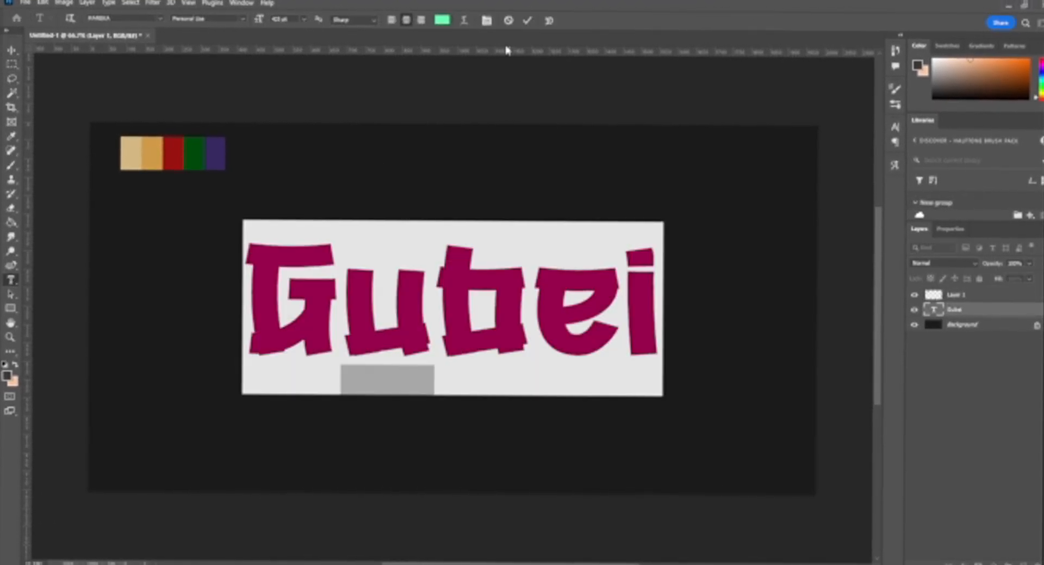
left_click(443, 19)
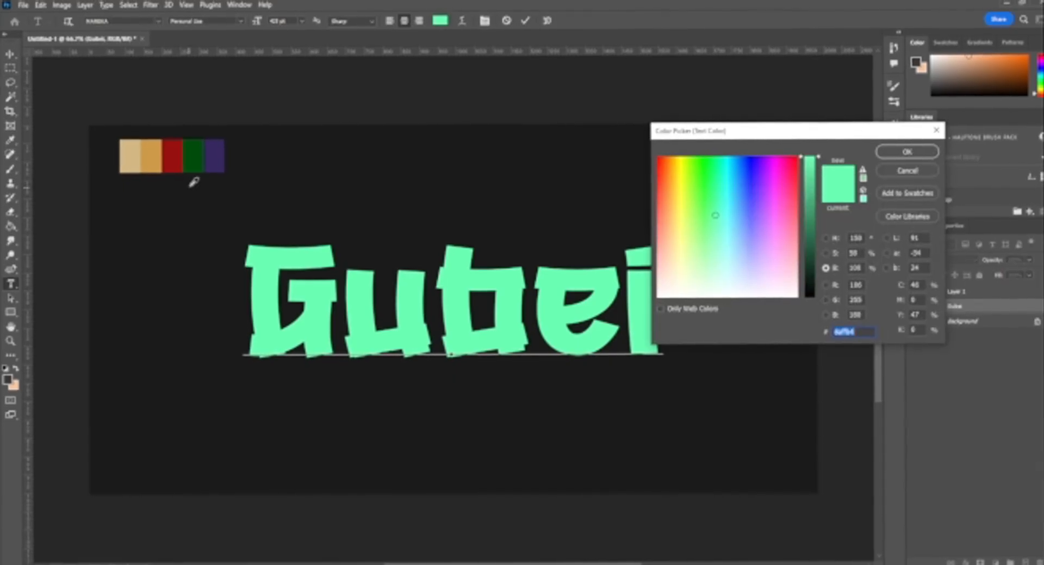
left_click(213, 157)
left_click(176, 155)
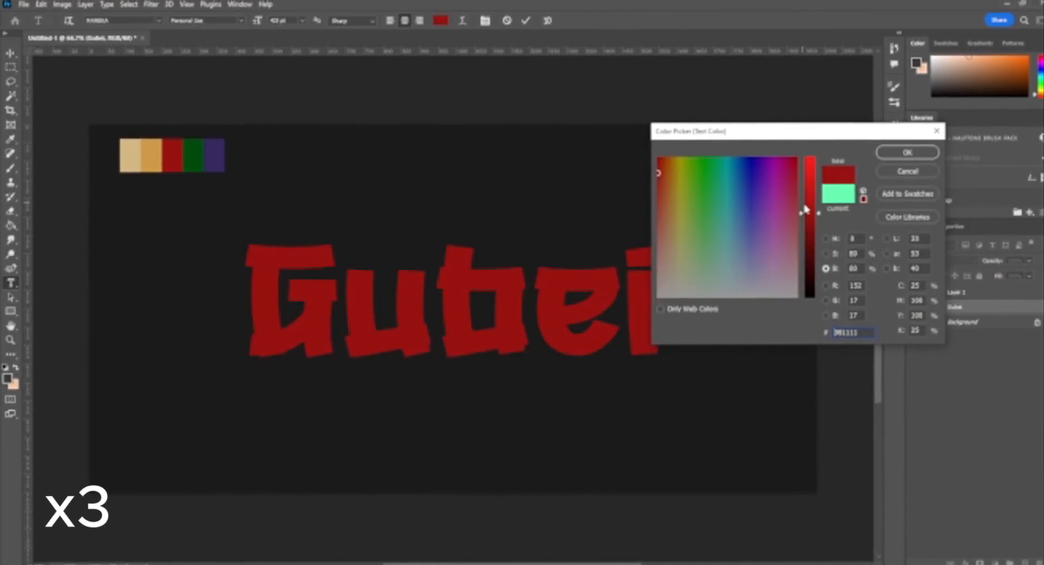
left_click_drag(805, 211, 805, 195)
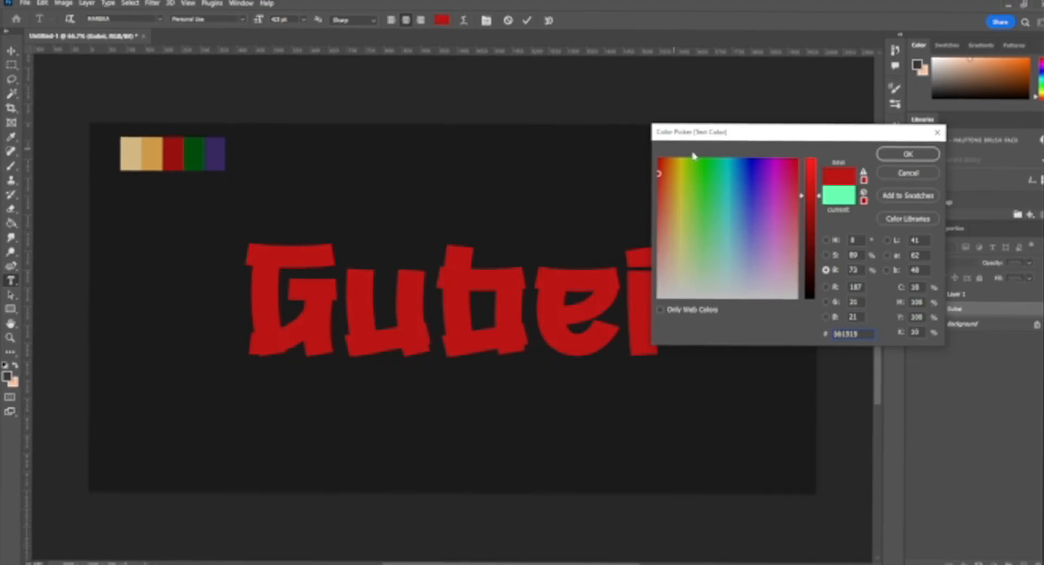
left_click(754, 187)
left_click(756, 188)
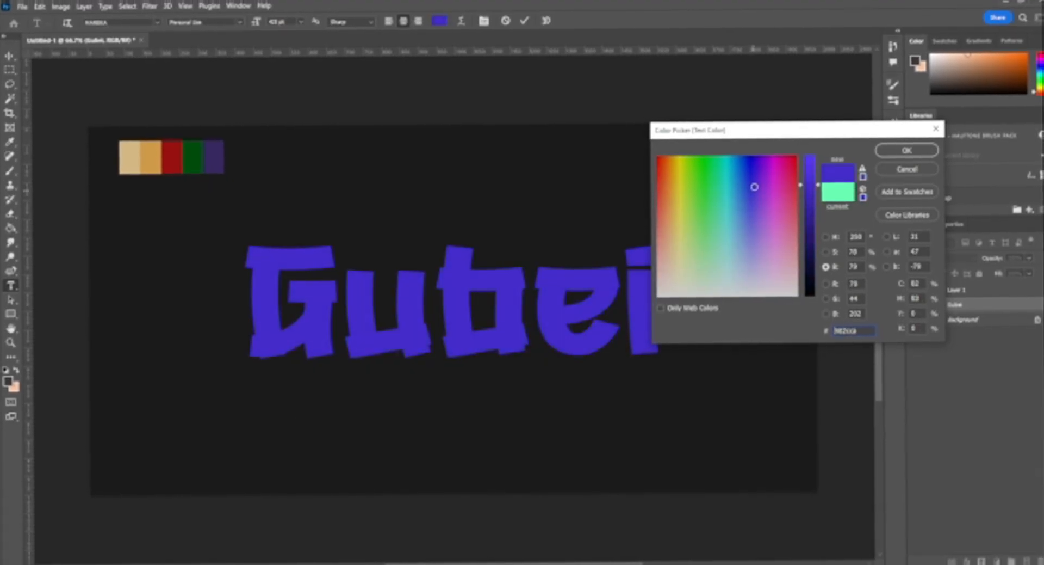
left_click(929, 152)
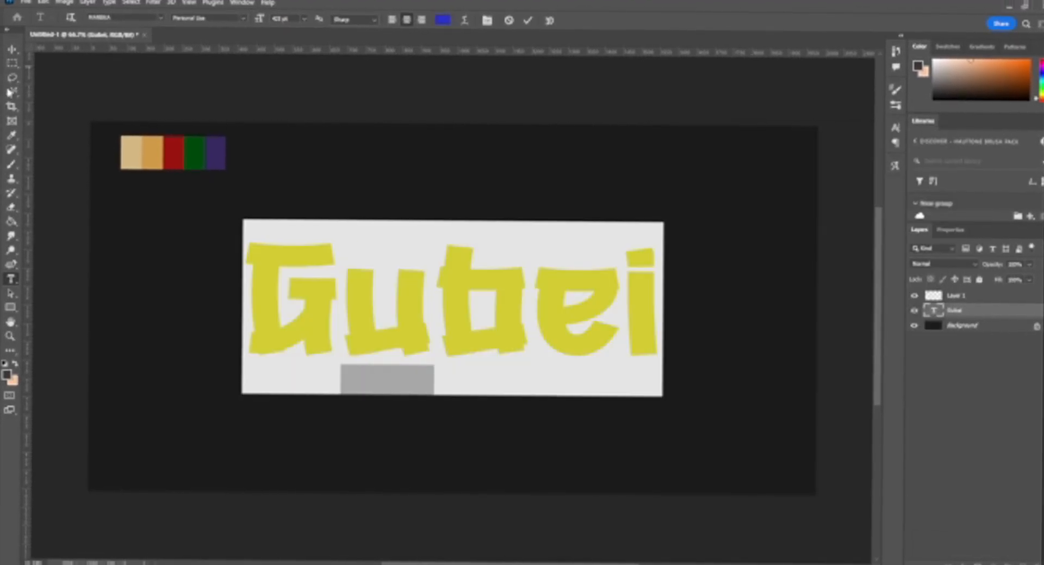
left_click(13, 70)
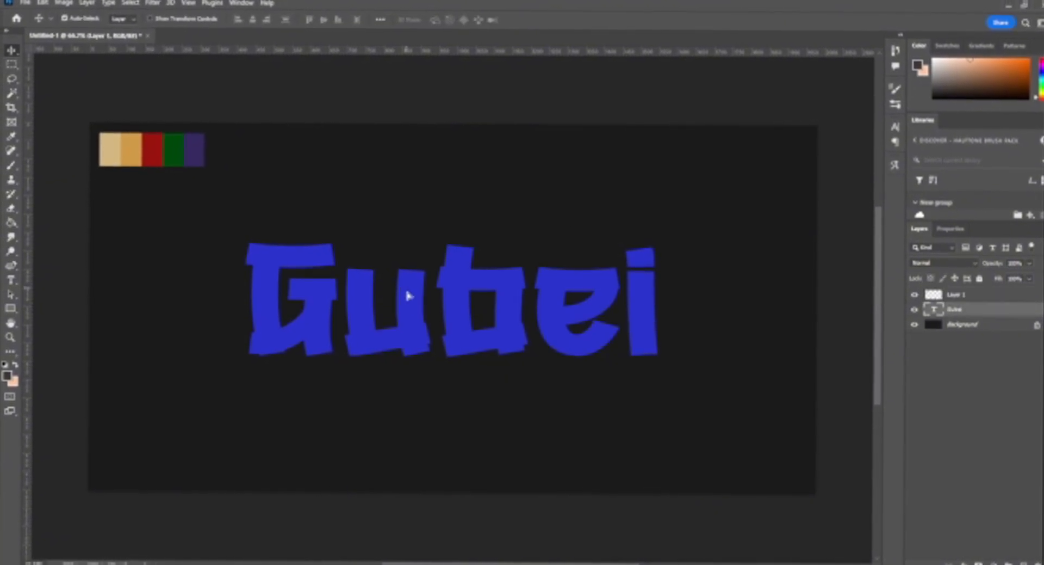
Shift the Gubei text slightly down and set the foreground colour to the blue sampled from its letters.
left_click_drag(407, 292, 407, 300)
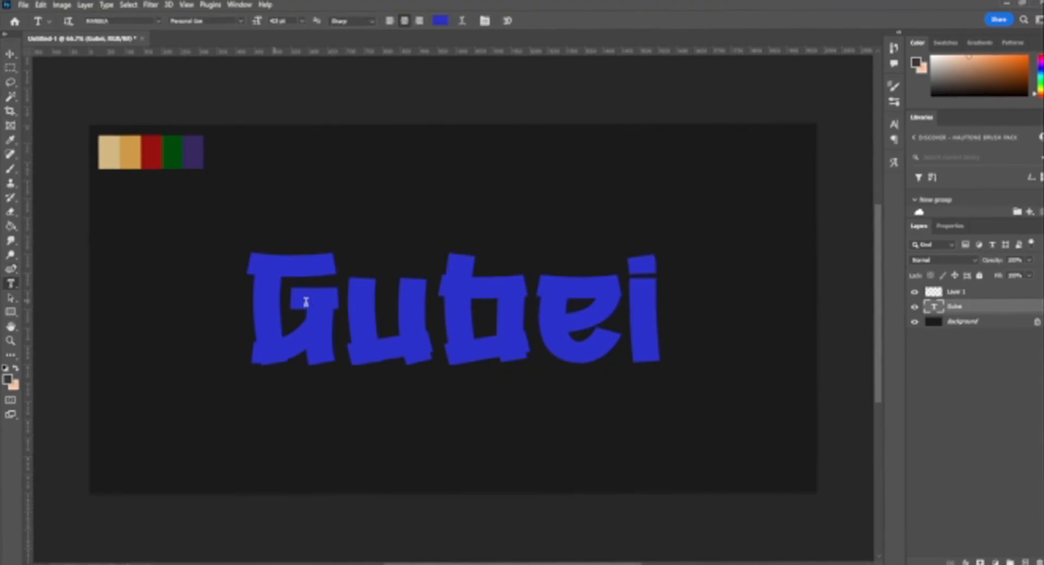
left_click(8, 377)
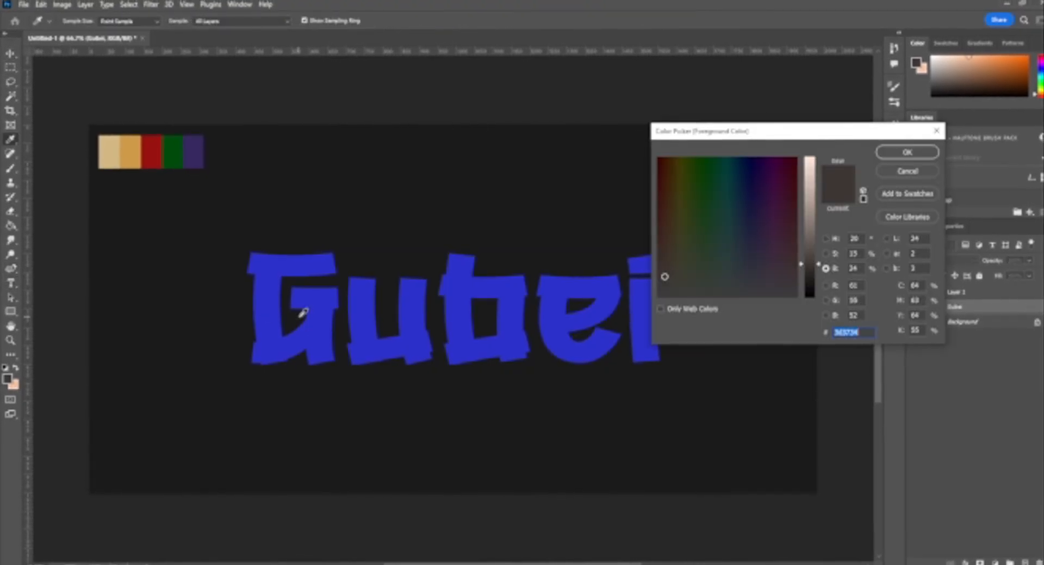
left_click(303, 317)
key("Return")
key("t")
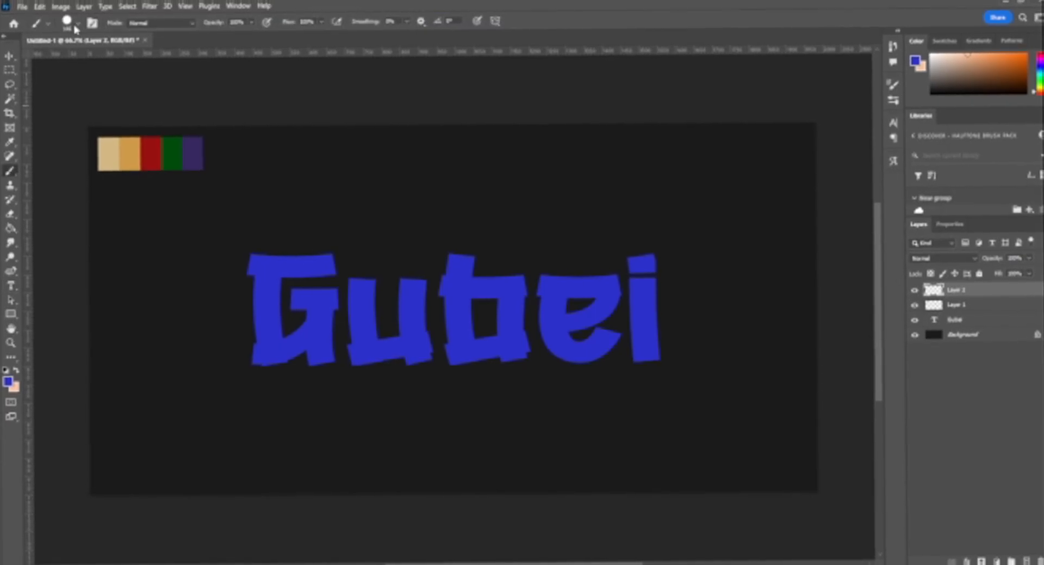
On a new layer, adjust the brush and paint a short blue swatch stroke beside the reference palette.
left_click(75, 27)
left_click(308, 139)
key("ctrl+z")
mouse_move(272, 153)
left_mouse_down()
mouse_move(221, 153)
mouse_move(281, 156)
left_mouse_up()
key("ctrl+z")
Paint a dark blue #131455 swatch next to the blue one and a purple dot at the start of the swatch row.
left_click(8, 382)
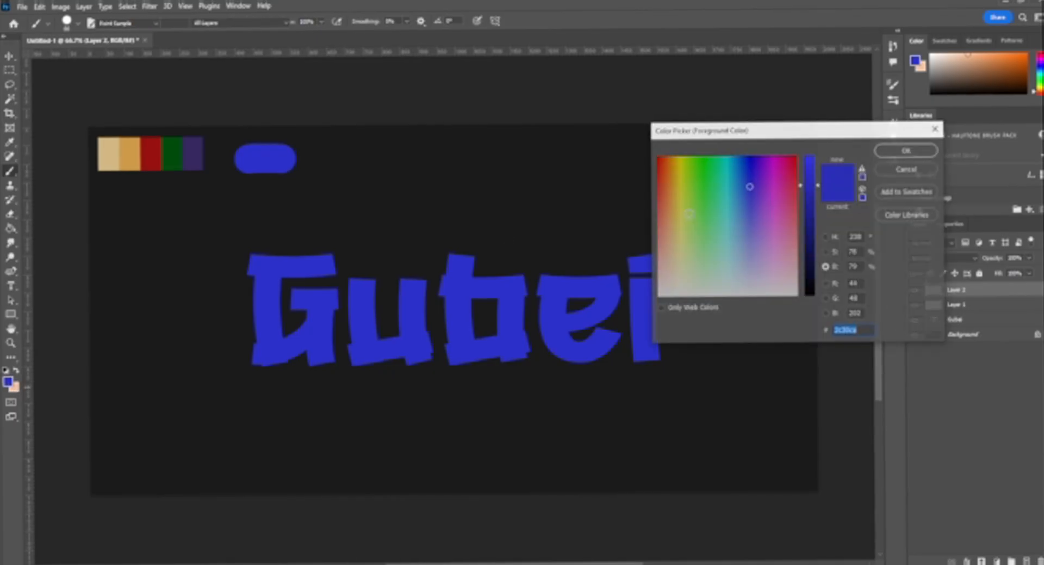
left_click(808, 249)
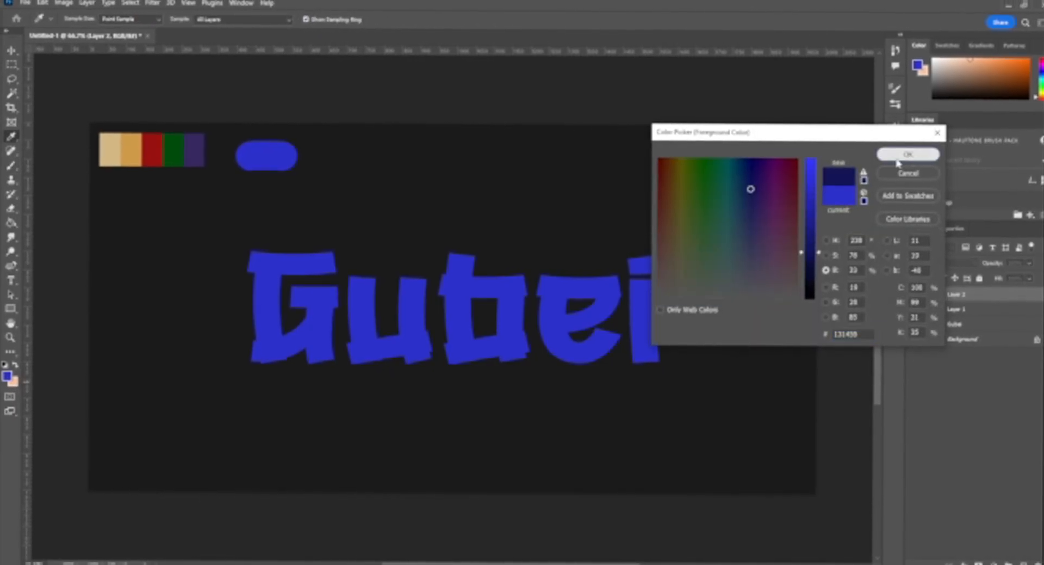
left_click_drag(258, 158, 324, 161)
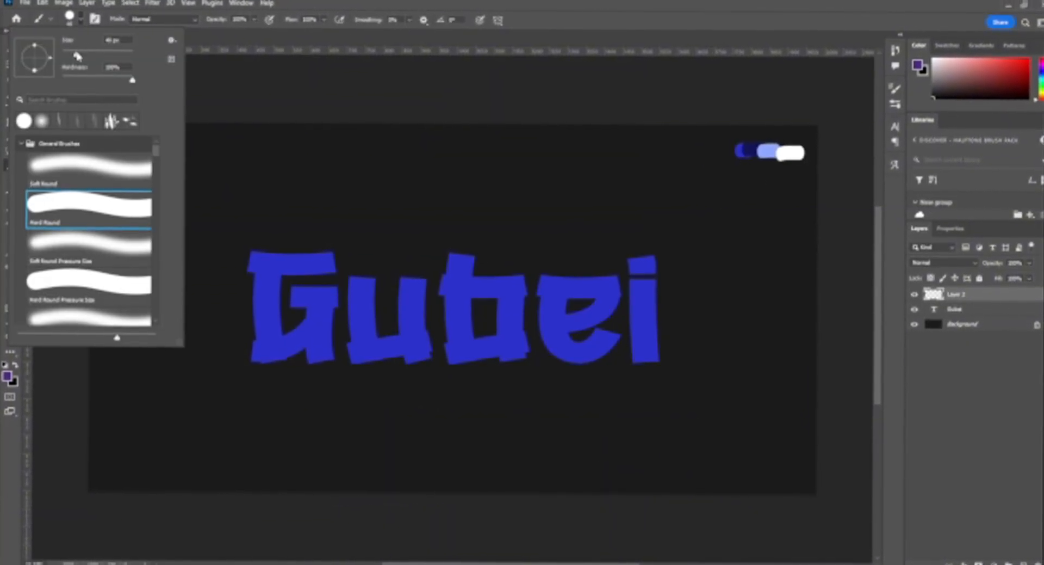
left_click(658, 126)
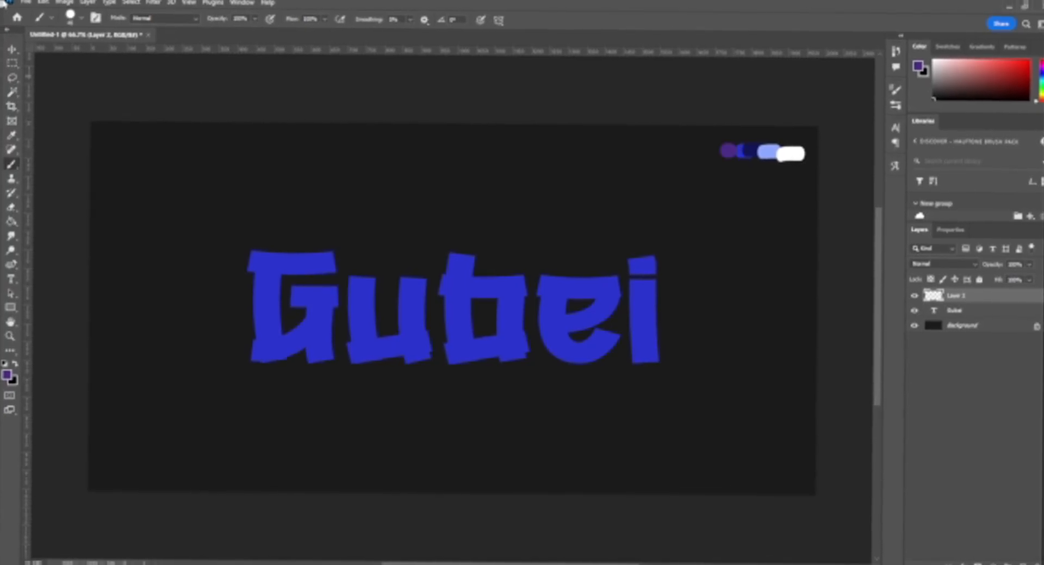
Select the Gubei text for editing and apply a Warp Text effect with the Arch style.
left_click(11, 287)
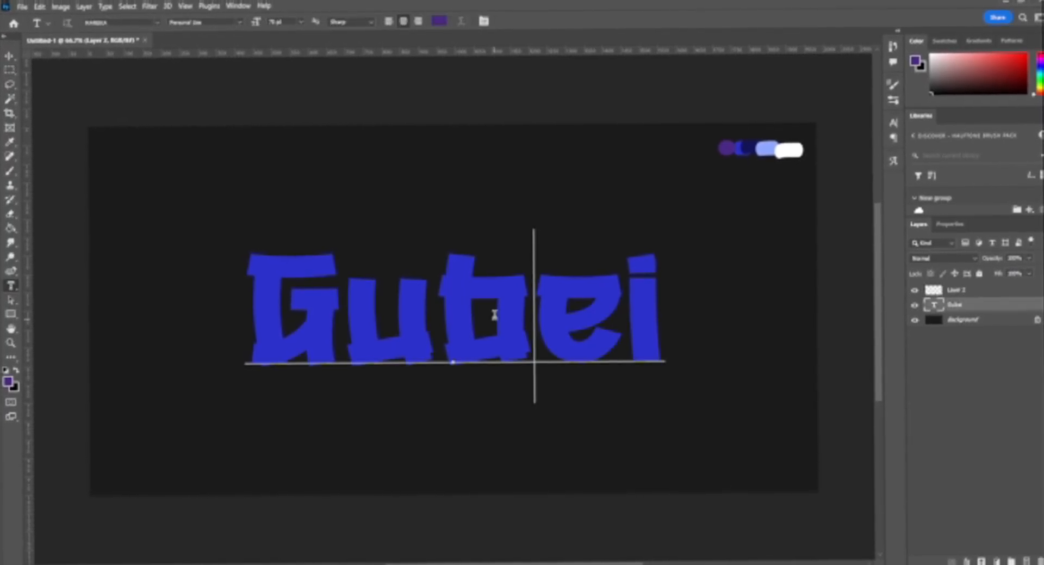
double_click(495, 315)
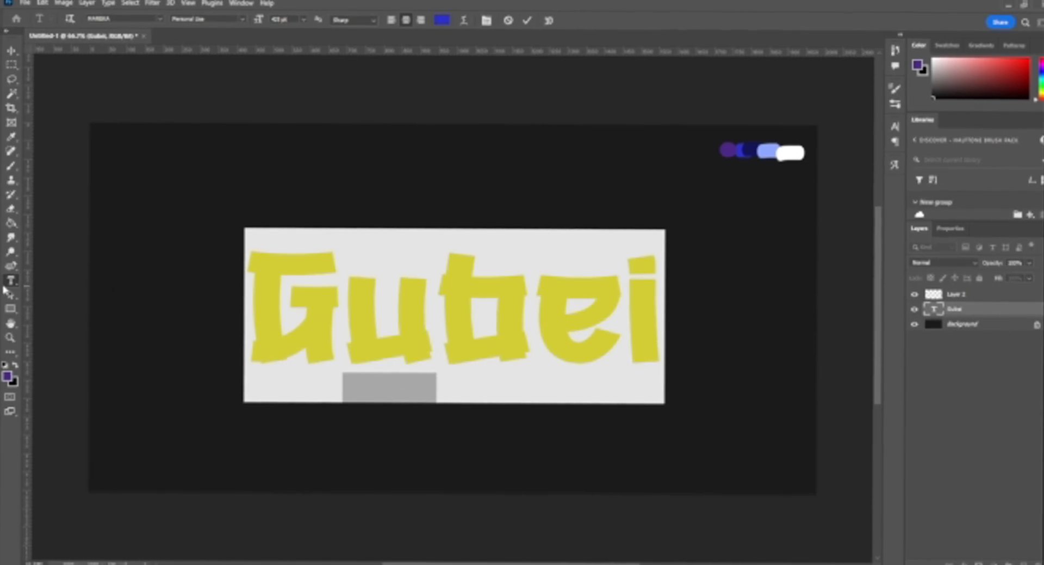
left_click(386, 319)
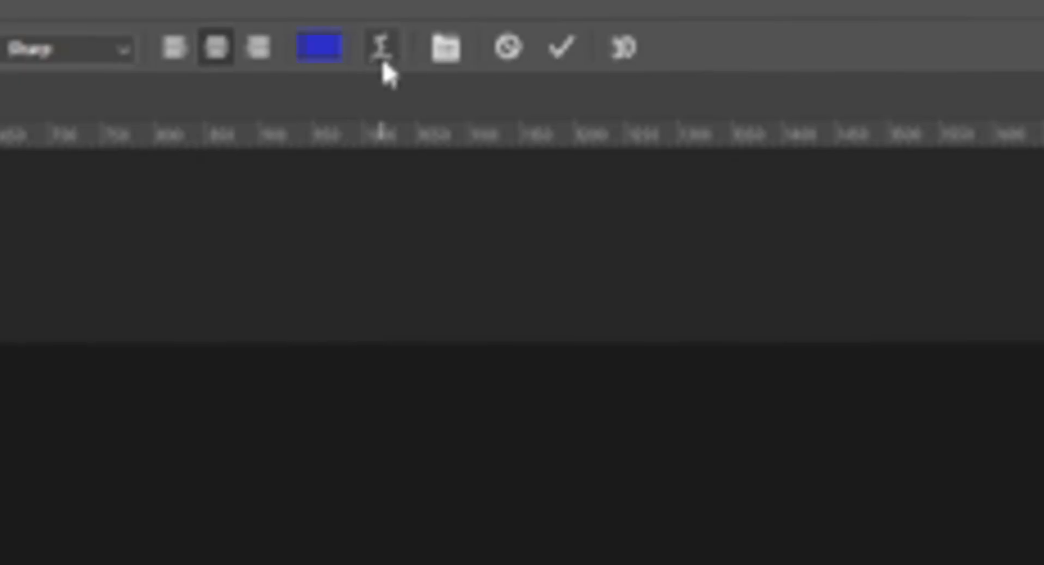
left_click(383, 48)
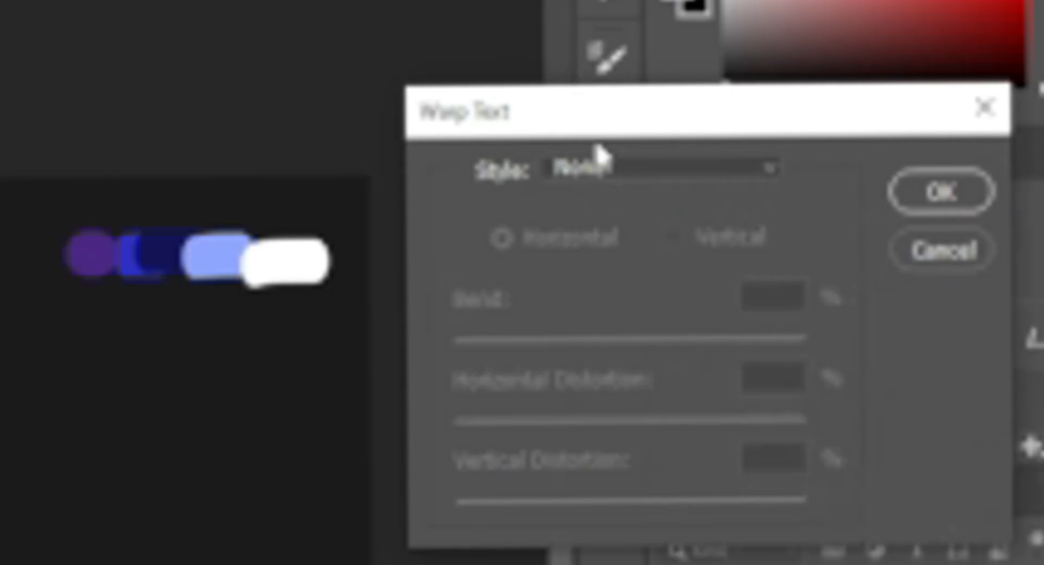
left_click(892, 119)
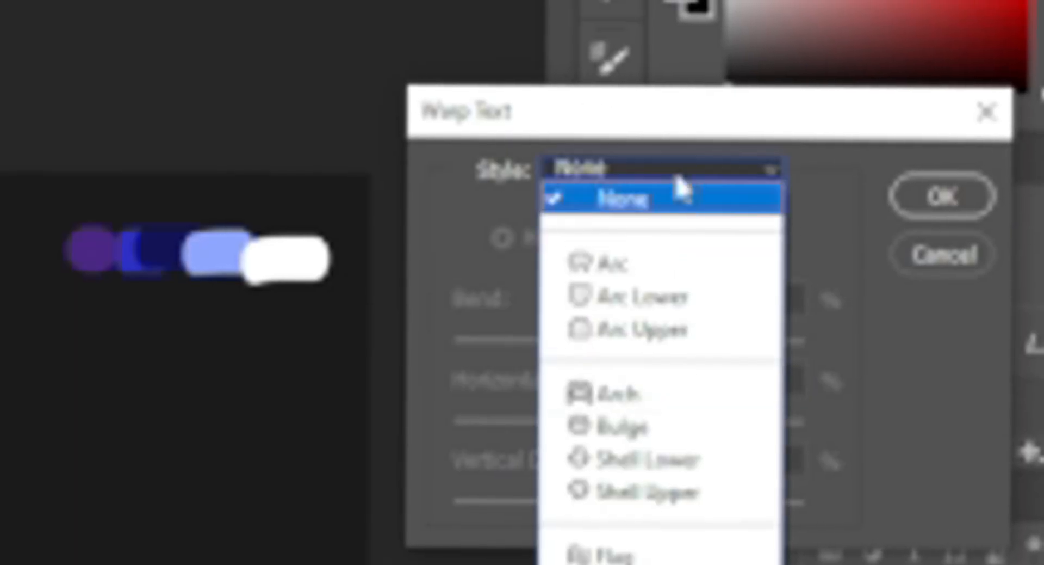
left_click(915, 125)
left_click(624, 172)
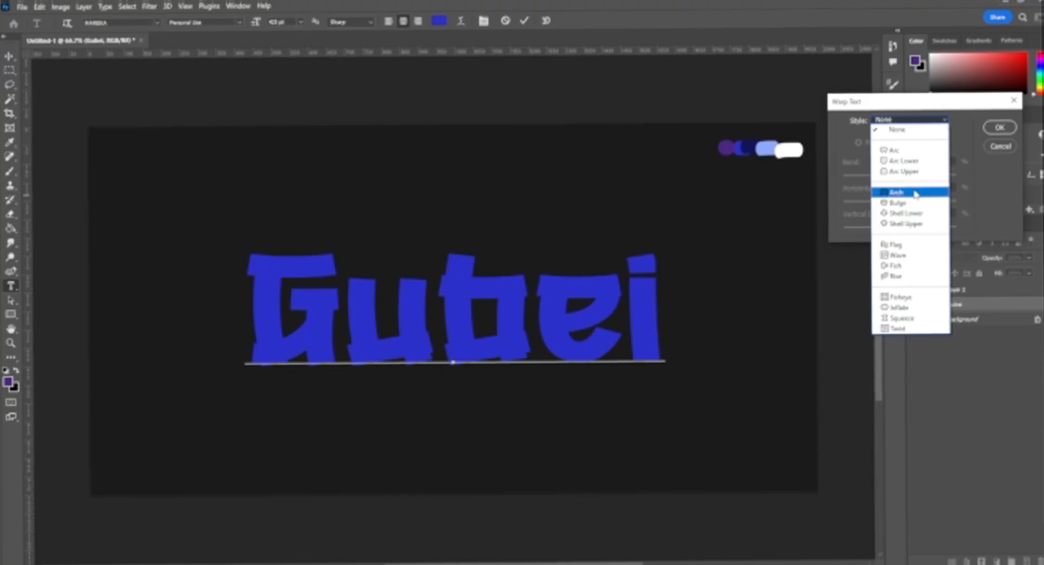
left_click(658, 396)
Fine-tune the arch warp with a slight upward bend and a small positive vertical distortion, and commit the text.
left_click_drag(928, 176, 908, 182)
left_click_drag(901, 232, 908, 229)
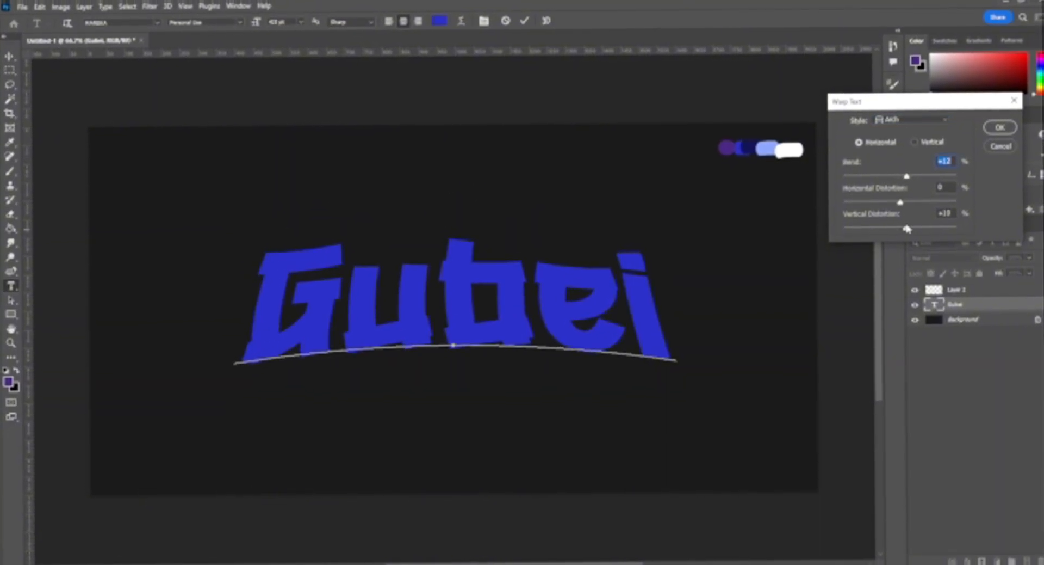
left_click(908, 181)
left_click_drag(906, 233, 909, 232)
left_click(1002, 134)
left_click(524, 21)
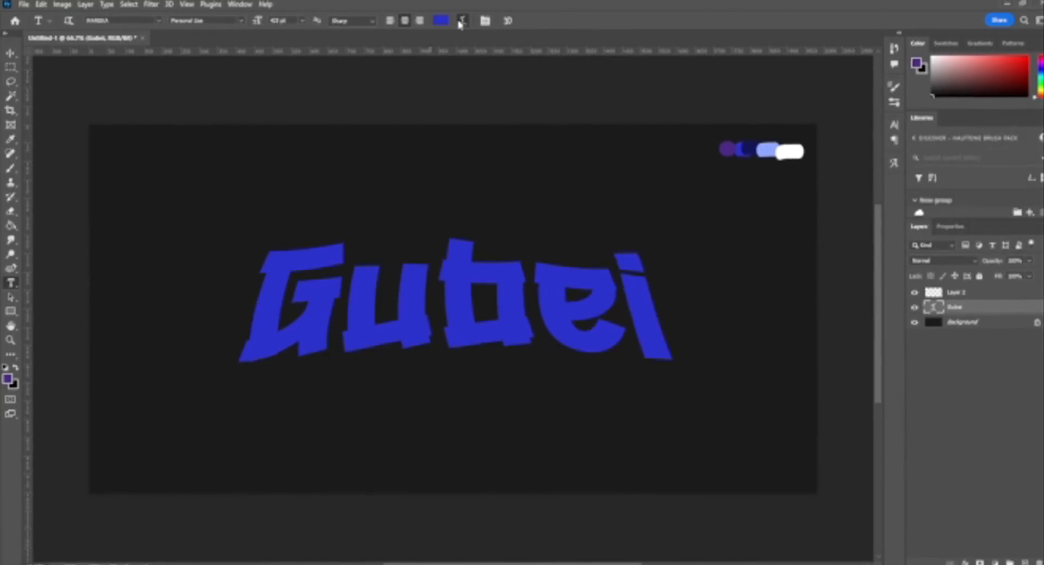
left_click(461, 21)
left_click_drag(907, 178, 905, 177)
left_click(999, 129)
Duplicate the warped Gubei text layer, nudge the copy down a little, and hide the original text layer.
left_click(10, 70)
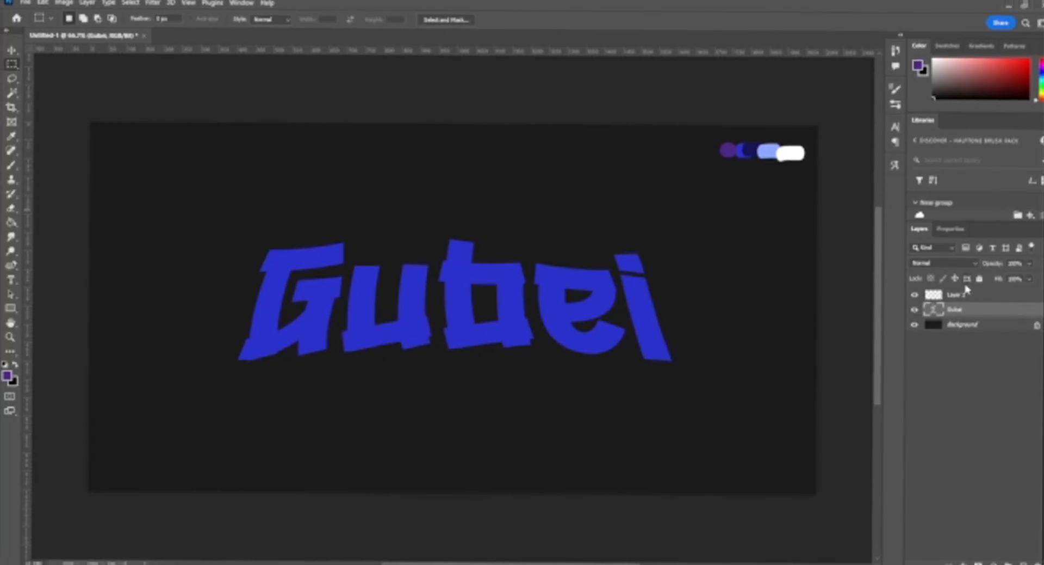
key("ctrl+j")
key("ctrl+shift+Down")
key("ctrl+shift+Down")
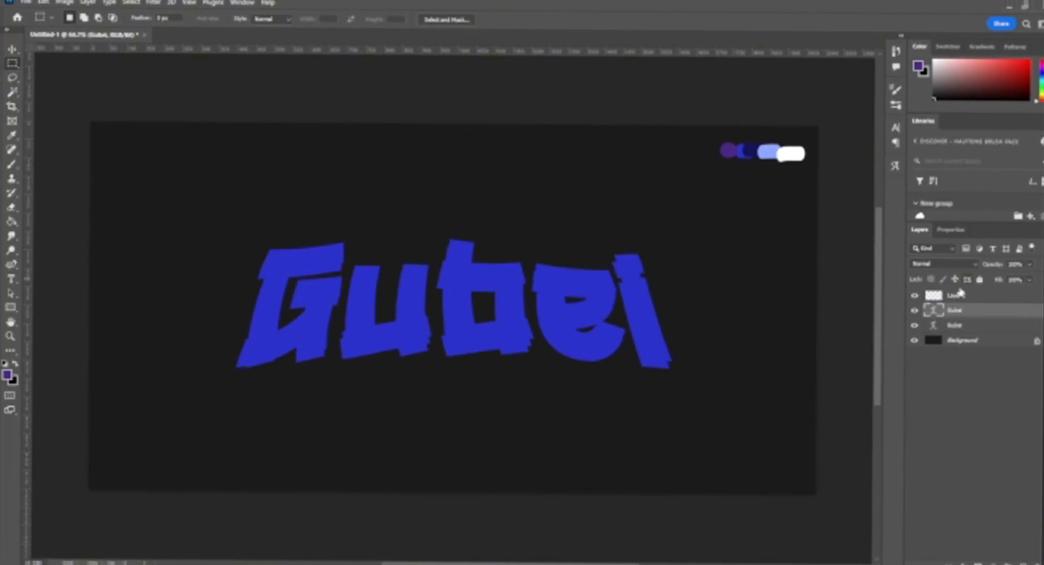
left_click(918, 319)
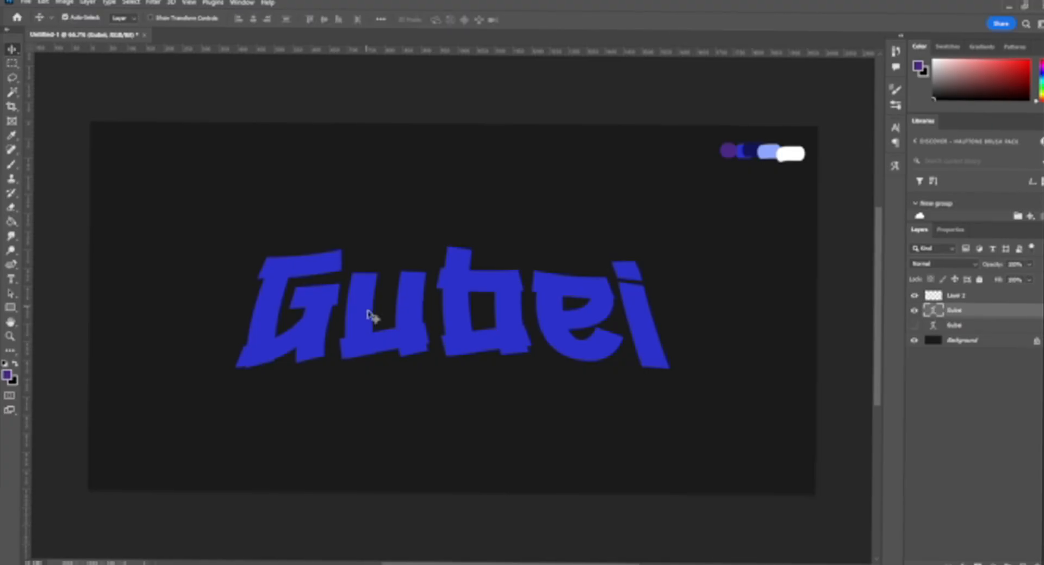
left_click_drag(373, 315, 413, 309)
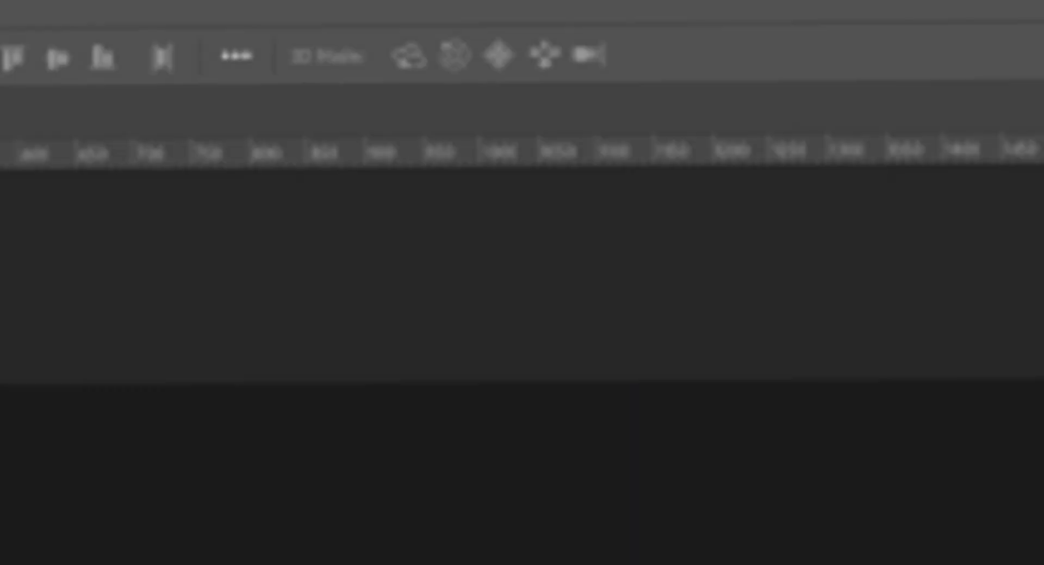
Turn the visible Gubei text layer into a 3D extrusion and disable Cast Shadows for its mesh.
key("t")
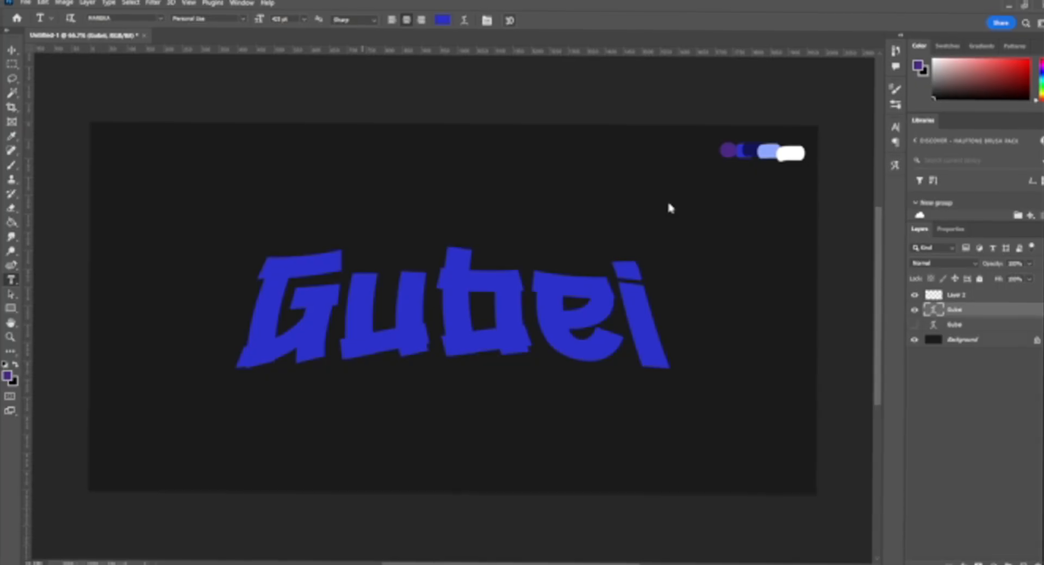
key("v")
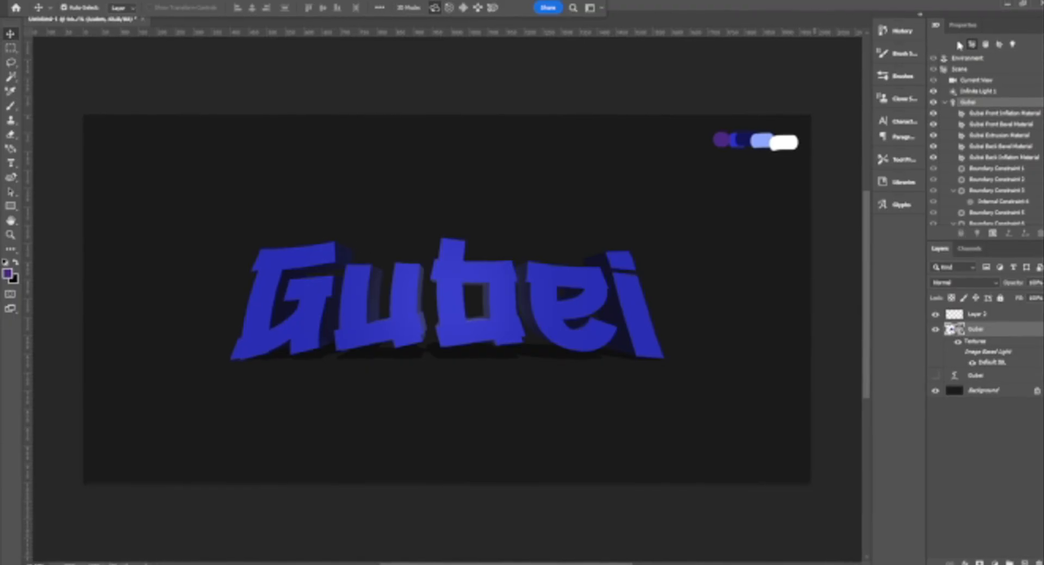
left_click(962, 22)
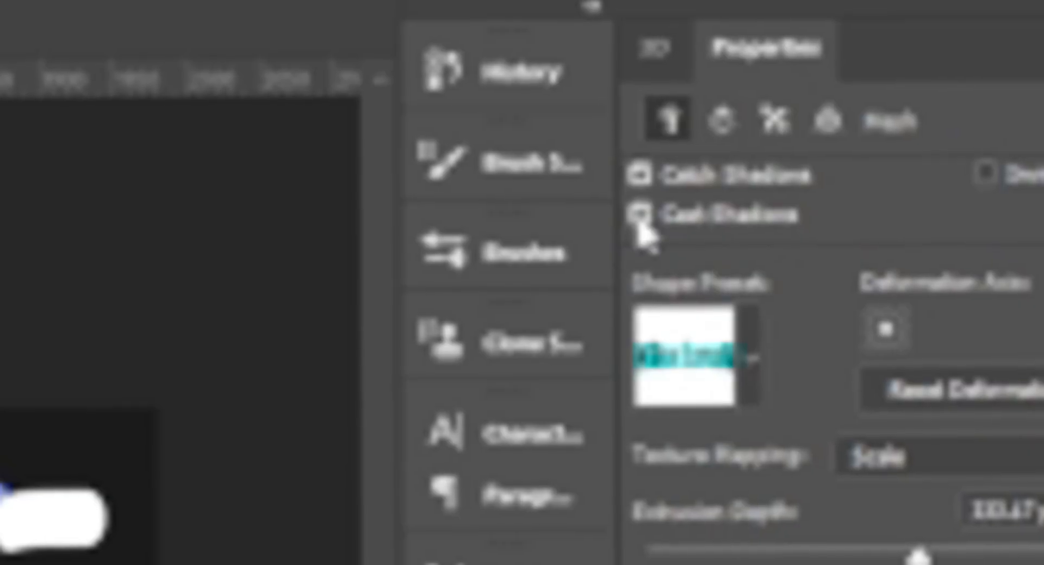
left_click(640, 215)
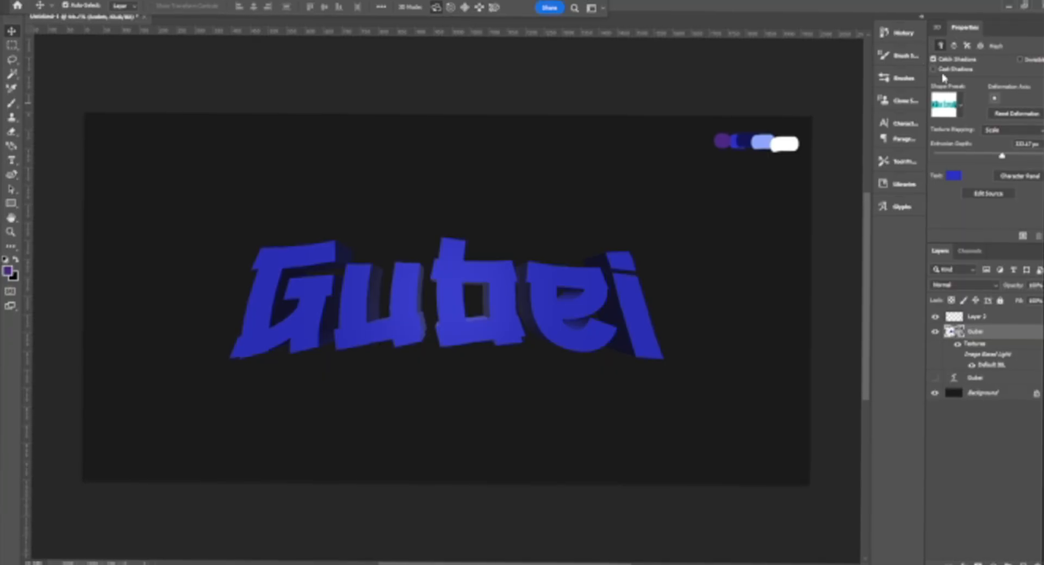
left_click(934, 68)
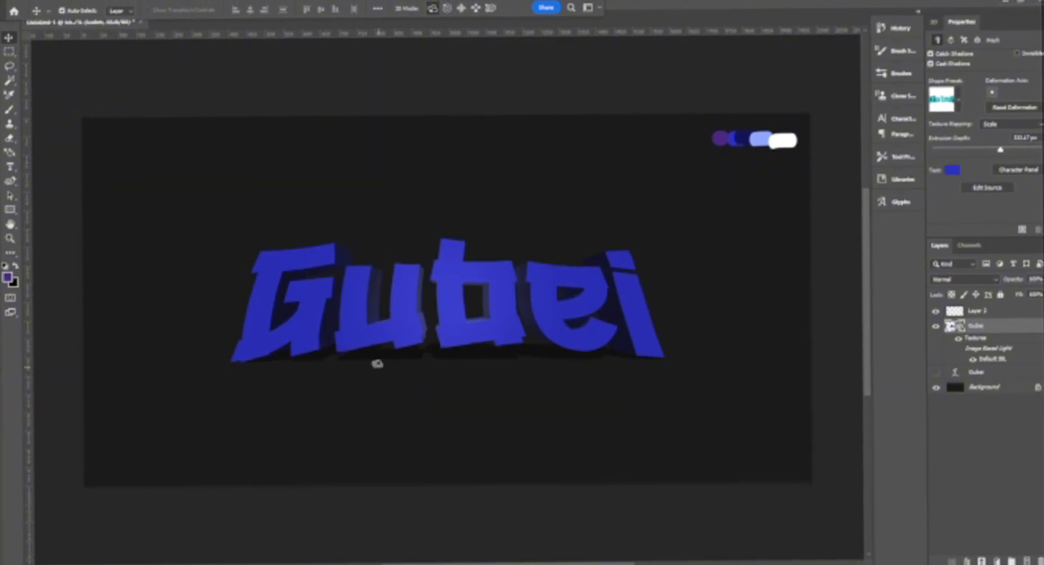
left_click(933, 69)
Apply the bevelled shape preset, second in the first row, to the 3D text and increase its extrusion depth.
left_click(962, 106)
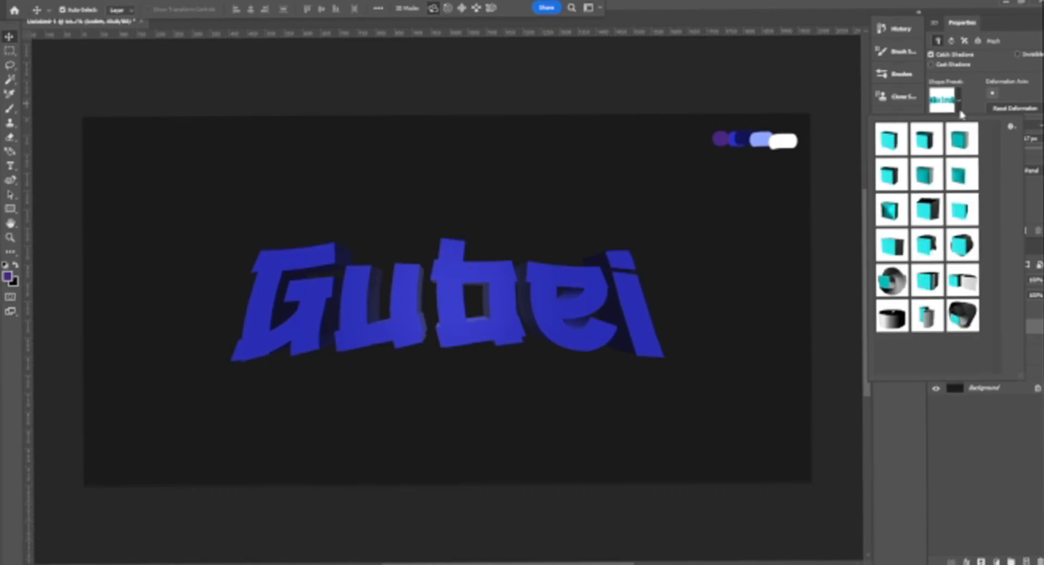
left_click(954, 73)
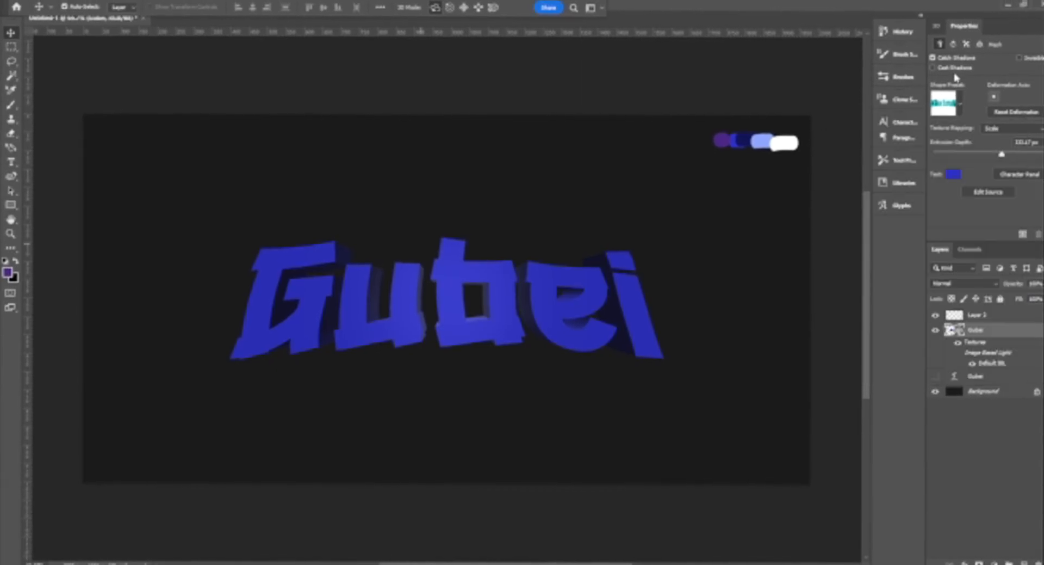
left_click(958, 103)
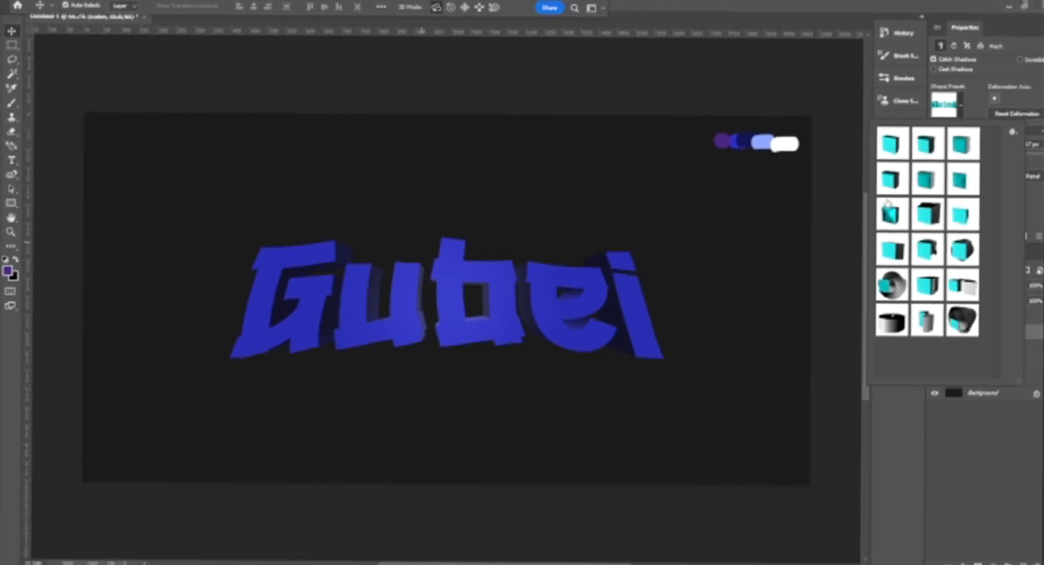
left_click(918, 142)
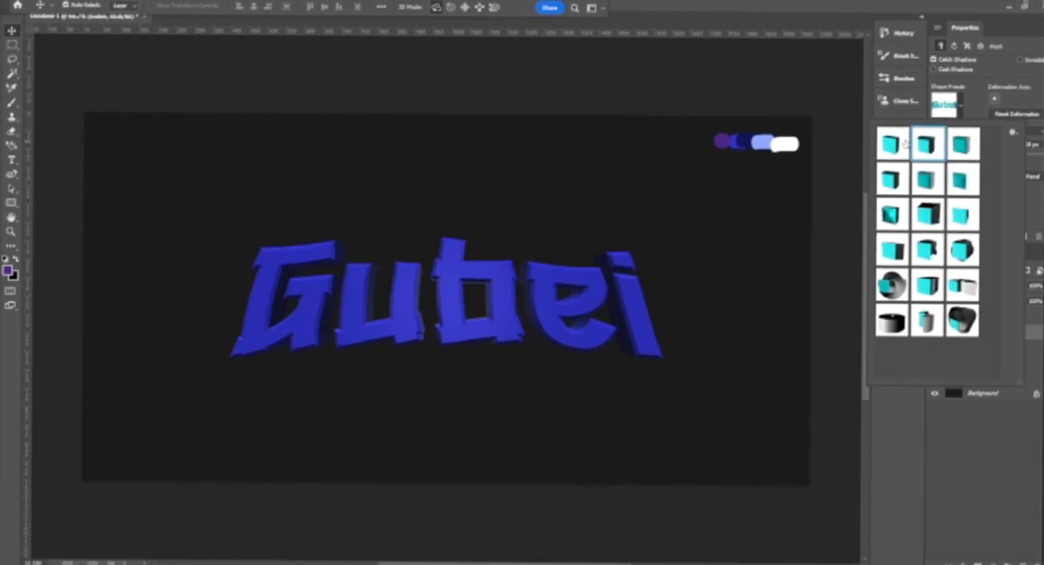
left_click(1035, 198)
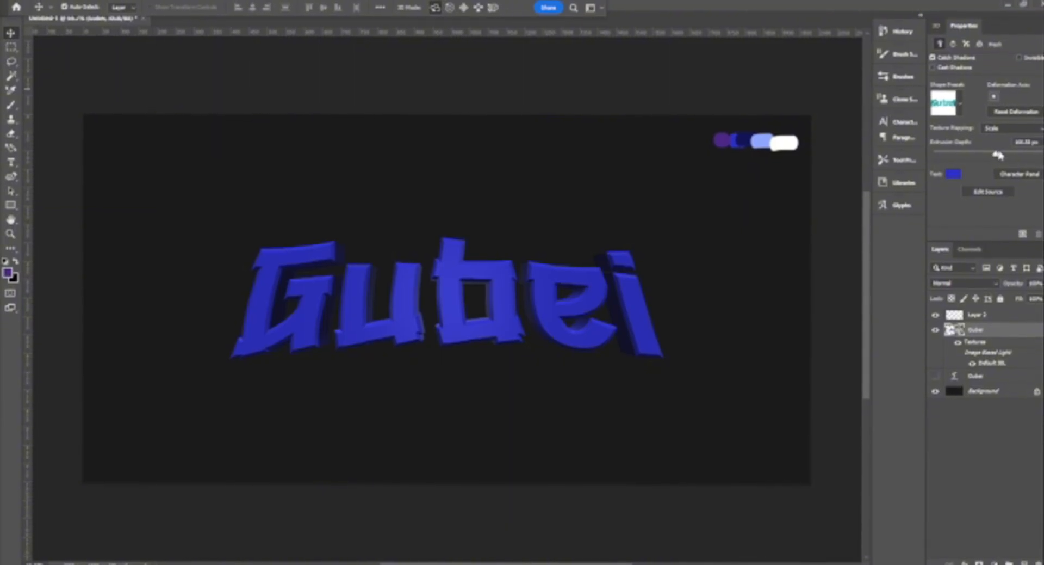
left_click_drag(1006, 153, 1042, 154)
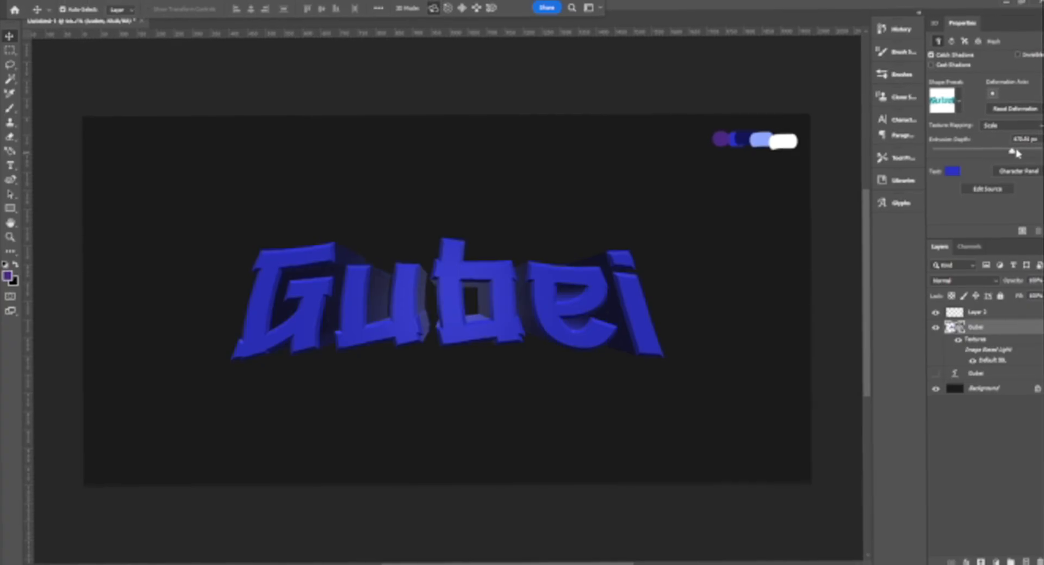
mouse_move(1013, 150)
left_mouse_down()
mouse_move(995, 150)
mouse_move(1007, 157)
left_mouse_up()
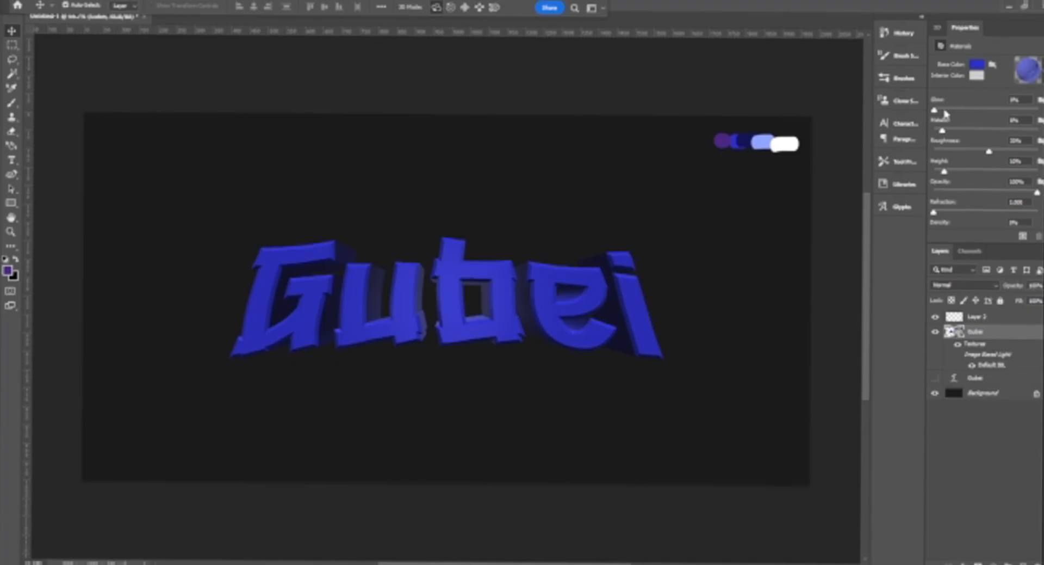
Adjust the 3D text material's glow to about 26% and darken its base colour from bright blue to deep navy.
left_click_drag(946, 107, 980, 106)
left_click(978, 65)
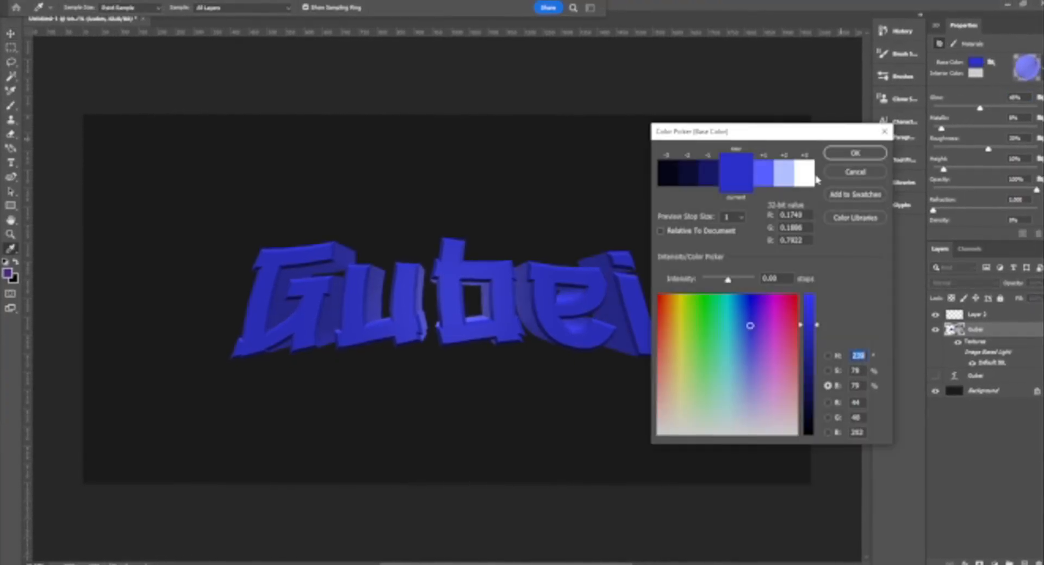
left_click_drag(804, 353, 822, 404)
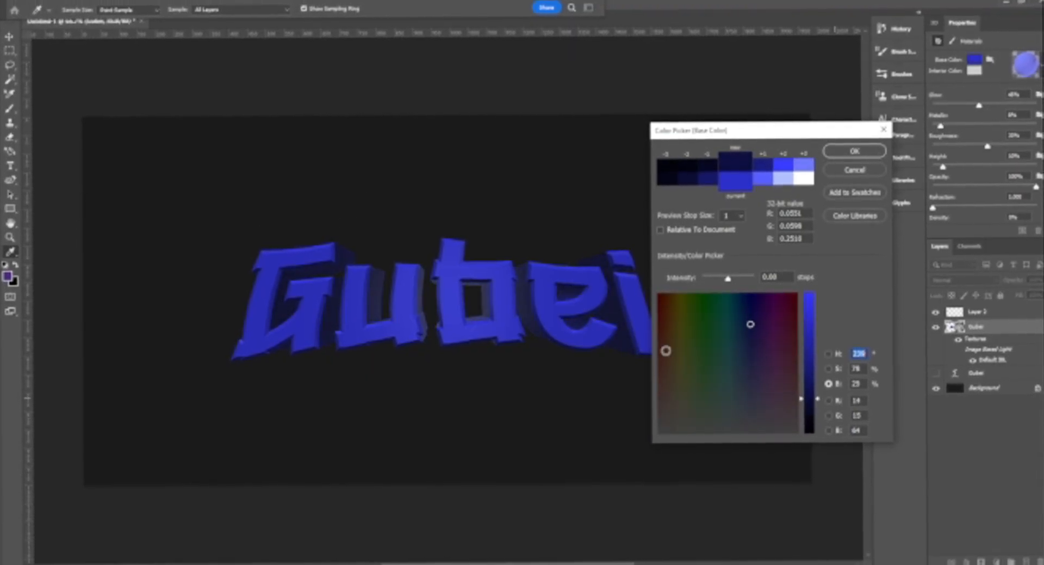
left_click(855, 153)
key("v")
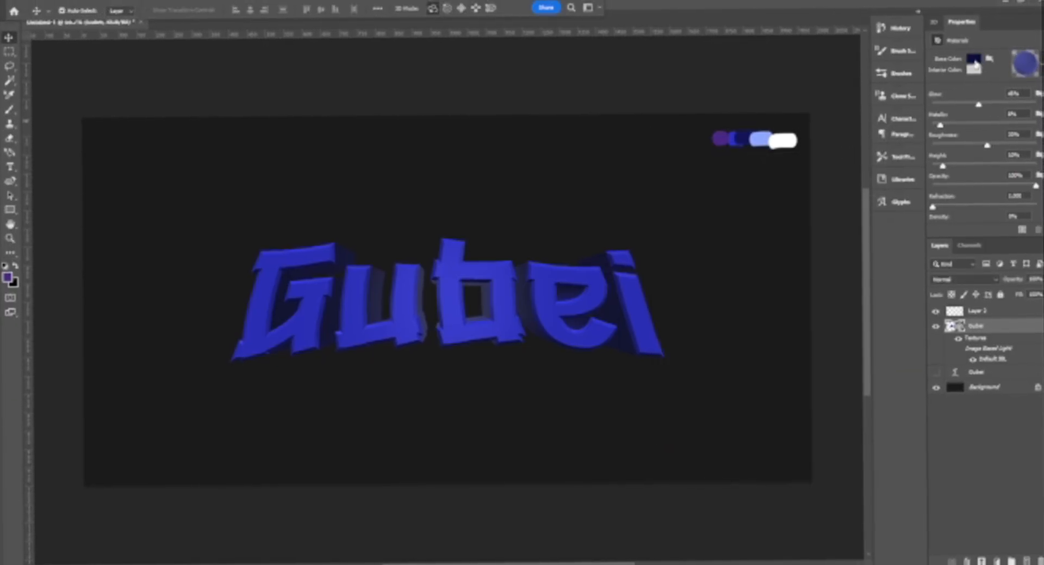
left_click(975, 60)
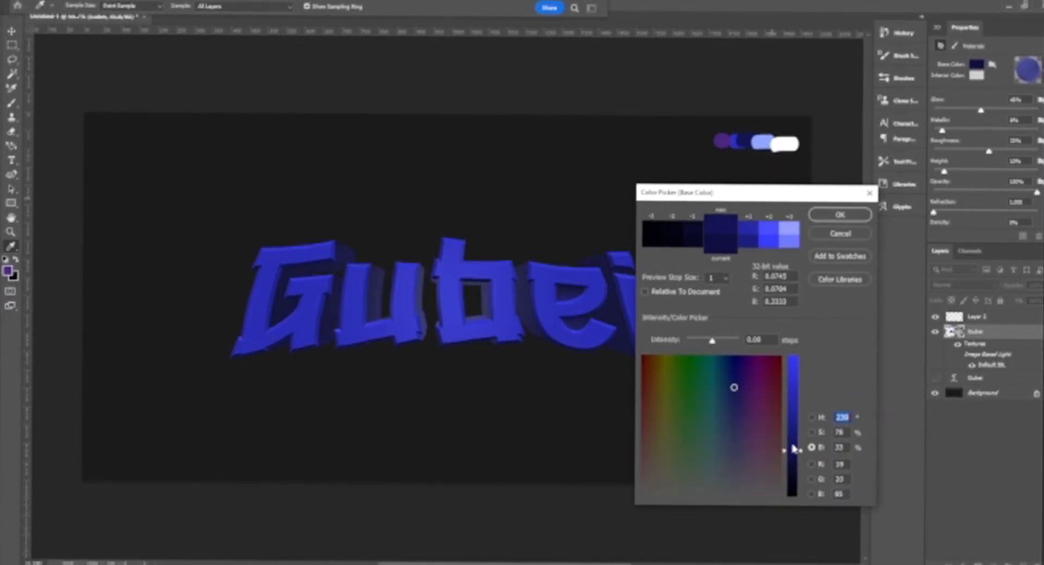
key("Return")
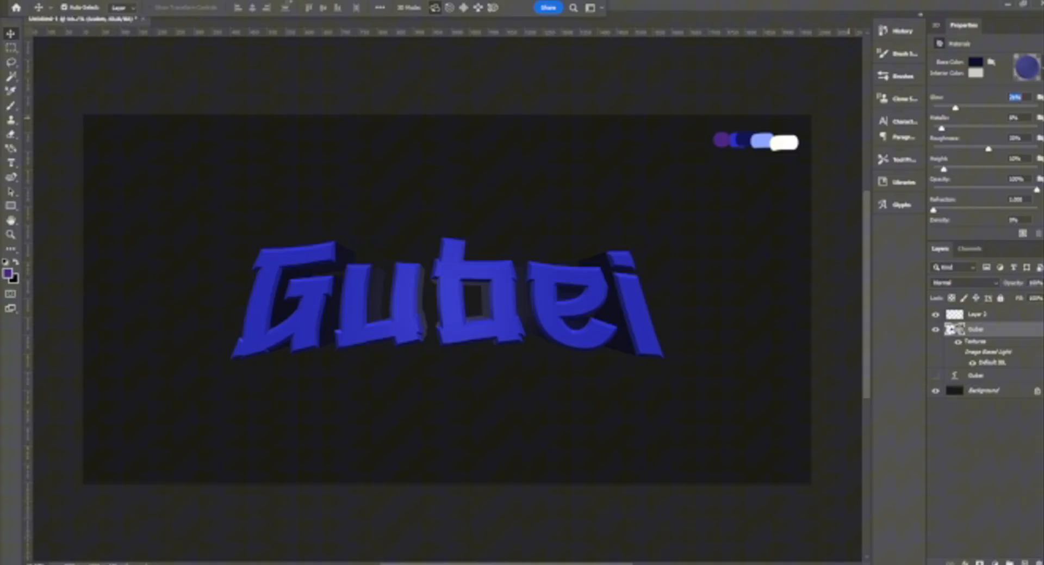
Try the Essentials workspace and return to the 3D workspace.
left_click(598, 8)
left_click(601, 6)
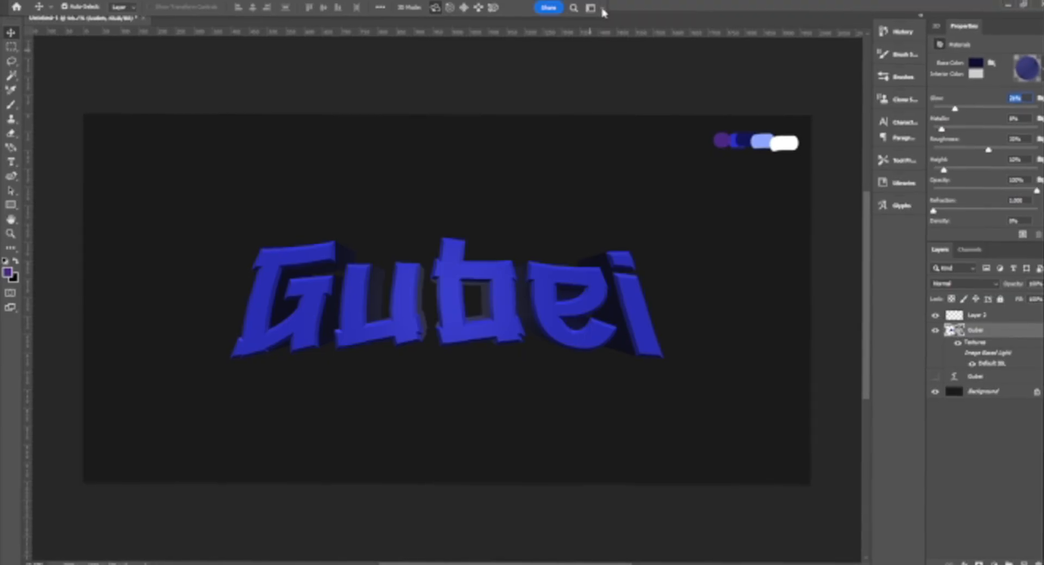
left_click(600, 6)
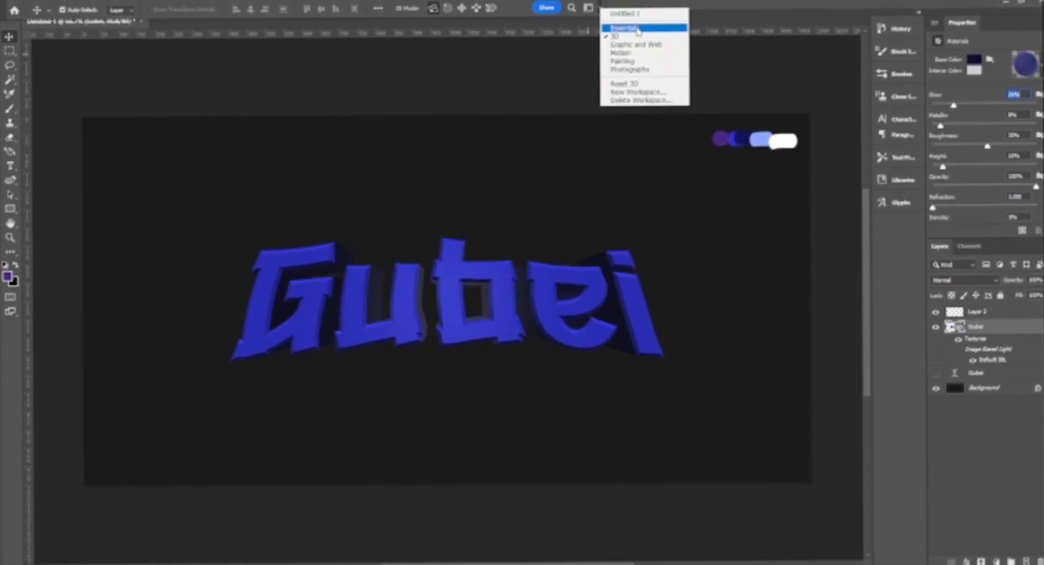
left_click(599, 7)
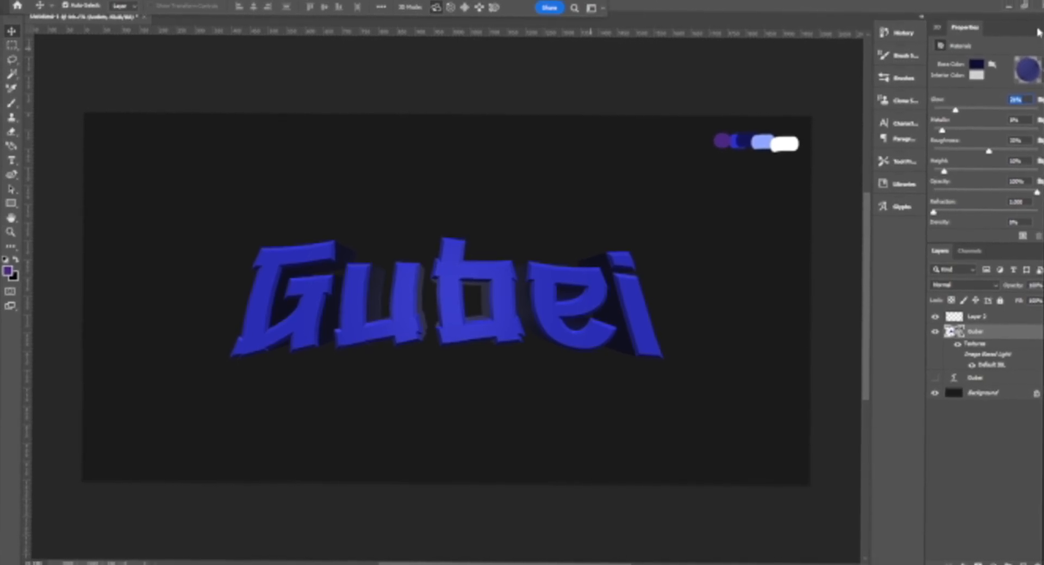
left_click(601, 11)
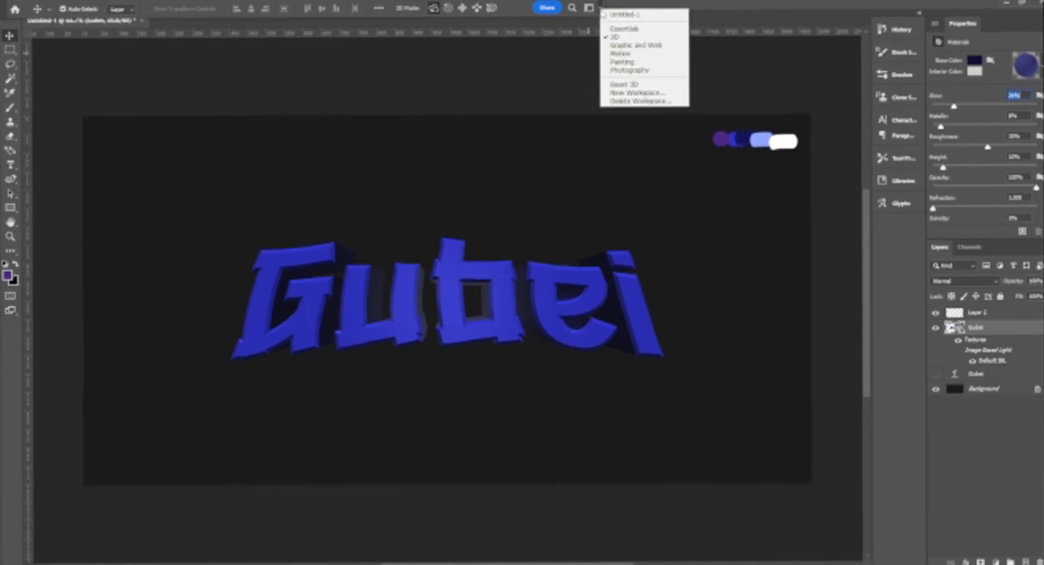
left_click(639, 30)
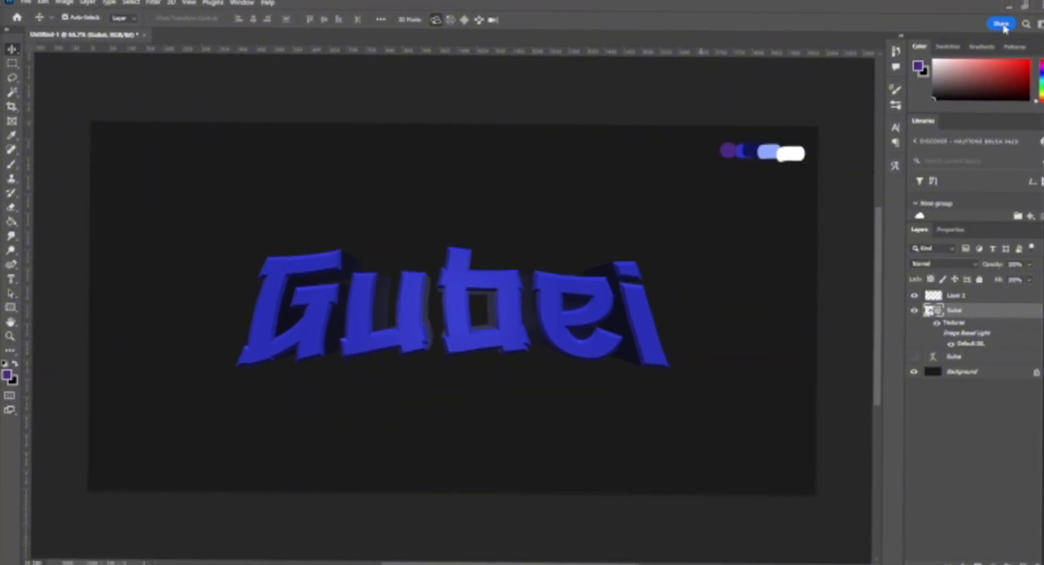
left_click(1040, 23)
left_click(1006, 47)
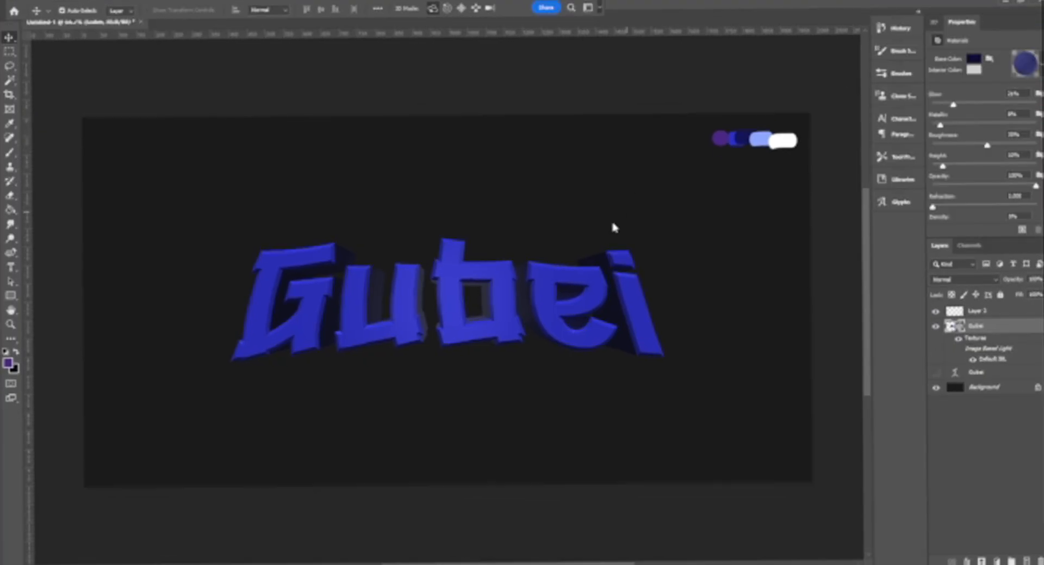
Tilt the 3D camera slightly so the undersides of the letters show, and switch to the Essentials workspace.
left_click(433, 295)
mouse_move(433, 295)
left_mouse_down()
mouse_move(452, 306)
mouse_move(432, 303)
mouse_move(441, 289)
mouse_move(418, 298)
mouse_move(450, 304)
mouse_move(417, 315)
mouse_move(436, 302)
left_mouse_up()
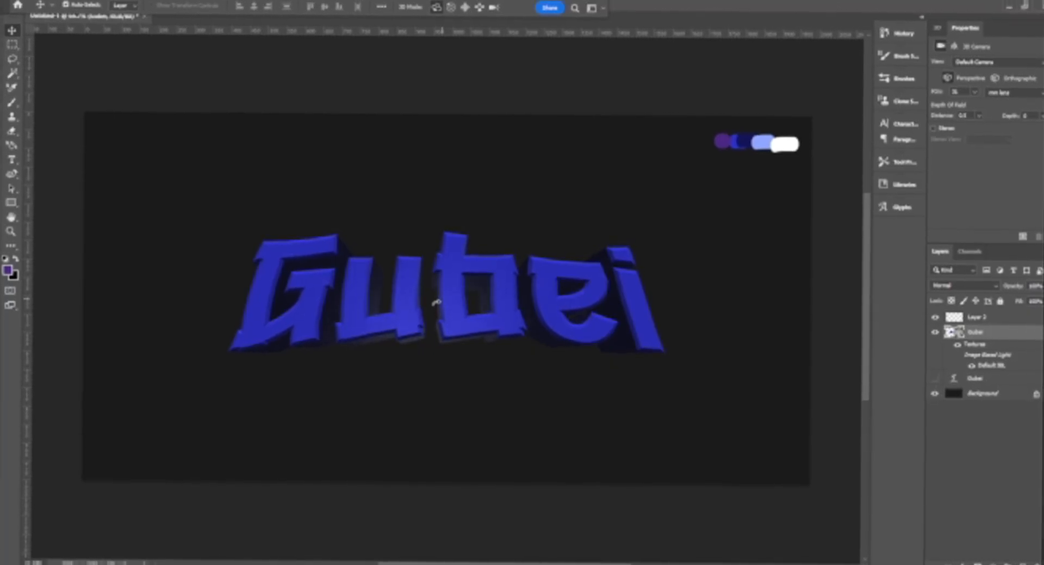
left_click(594, 8)
left_click(616, 29)
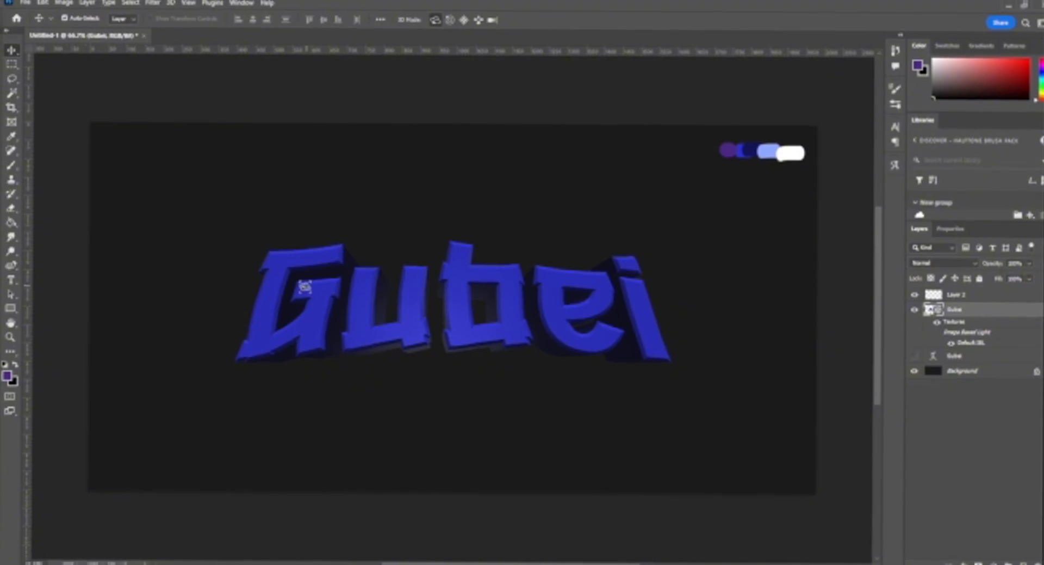
Add a linear Gradient Overlay to the 3D Gubei layer in Overlay blend mode with a 90° angle.
double_click(1018, 313)
left_click_drag(616, 230, 663, 187)
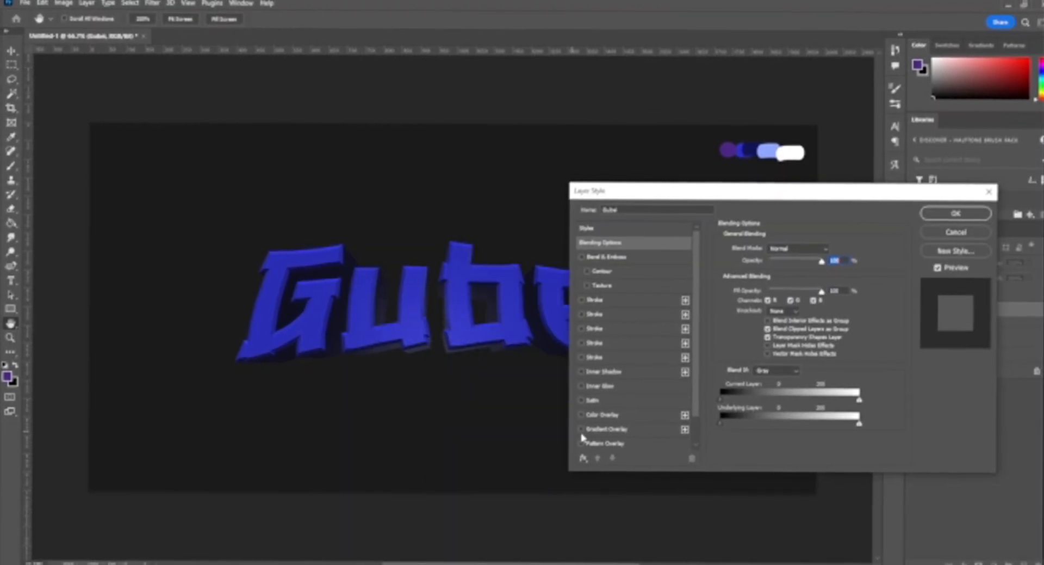
left_click(629, 429)
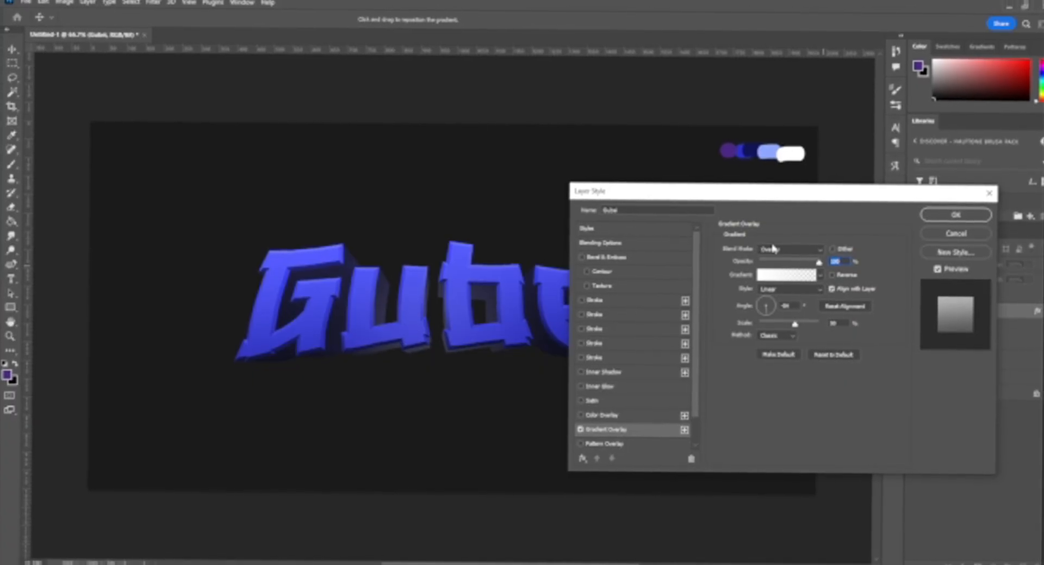
left_click(787, 305)
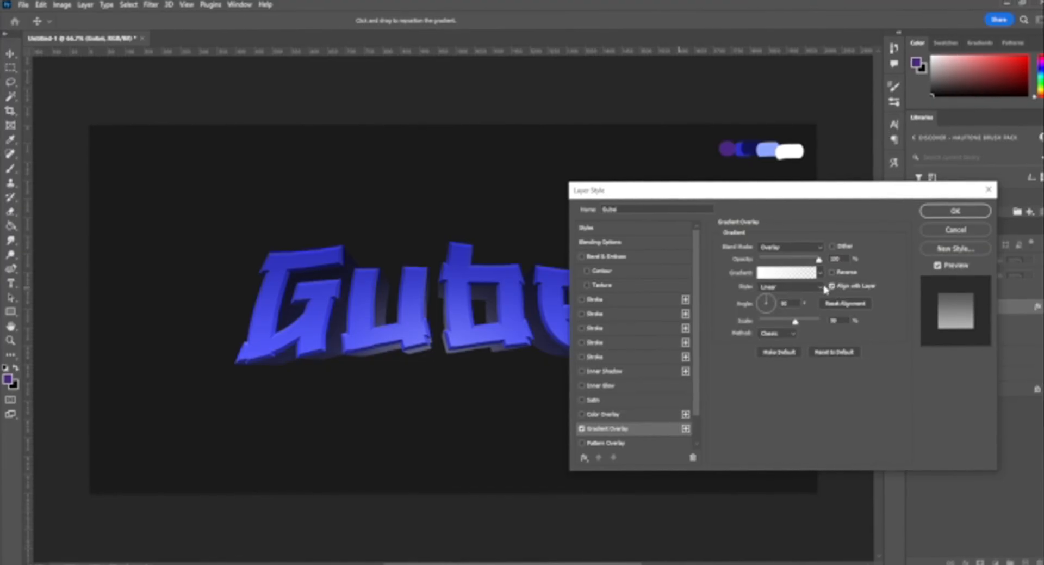
Apply a light-to-dark blue gradient preset from the Blues group to the Gradient Overlay.
left_click(822, 273)
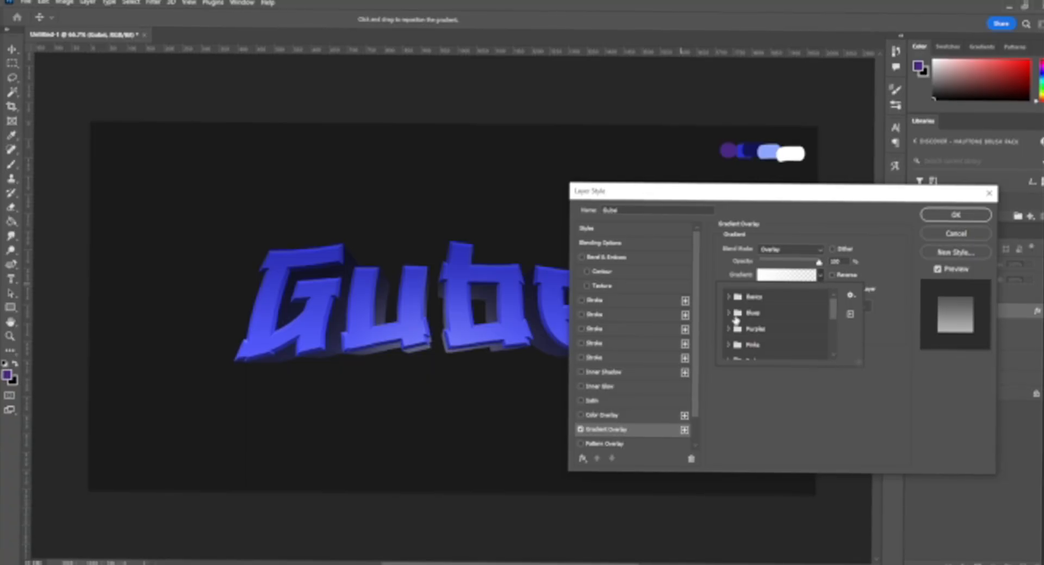
scroll(728, 316, "down", 2)
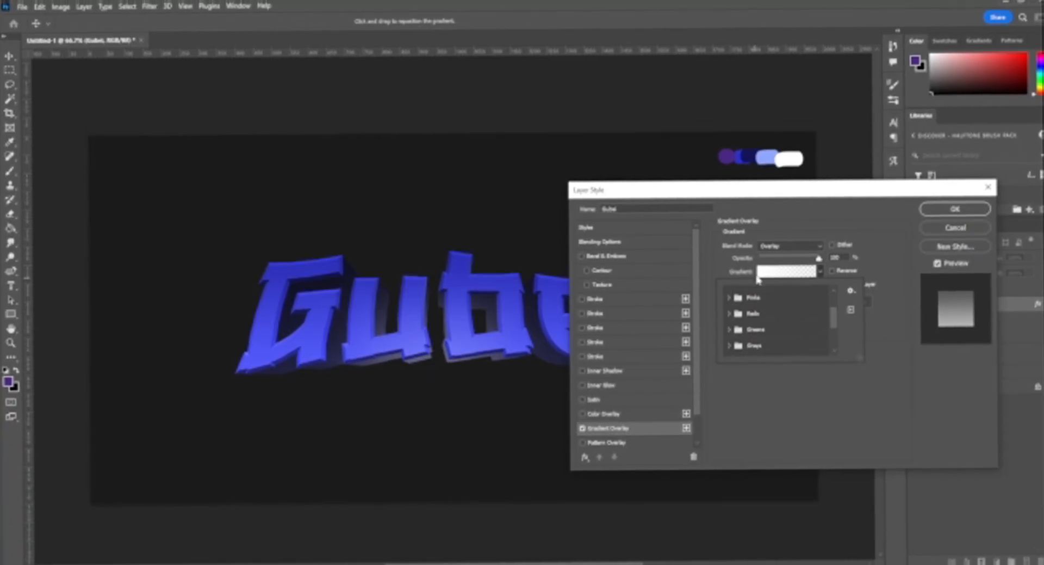
scroll(602, 285, "down", 3)
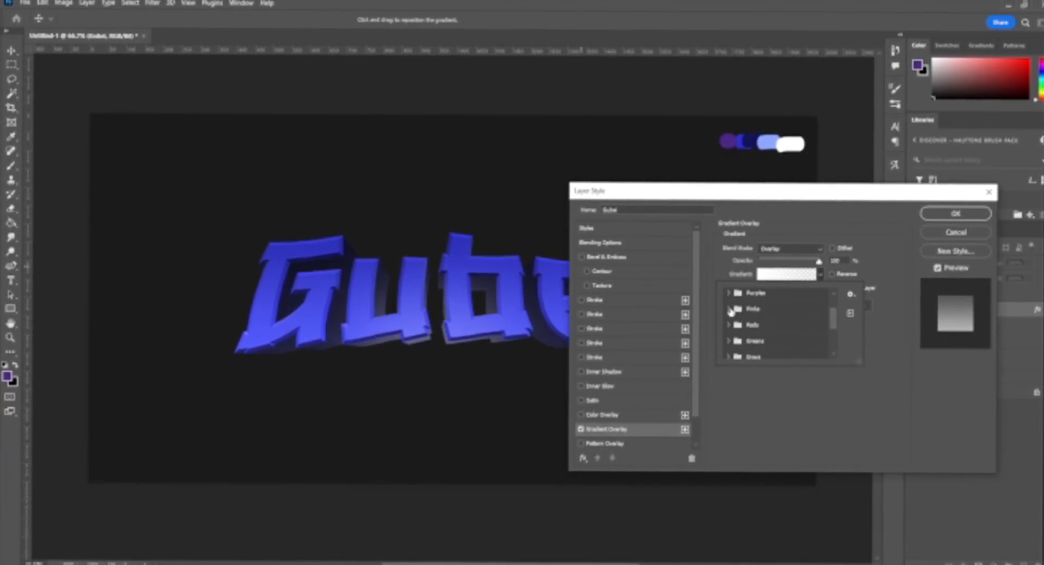
scroll(731, 310, "up", 2)
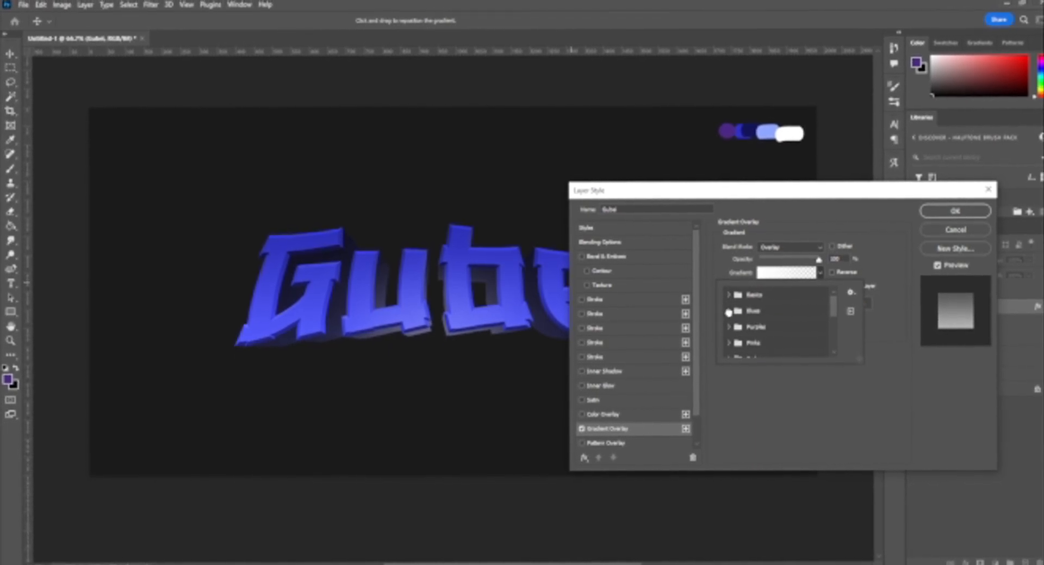
left_click(733, 314)
left_click(778, 320)
left_click(767, 322)
scroll(767, 322, "down", 1)
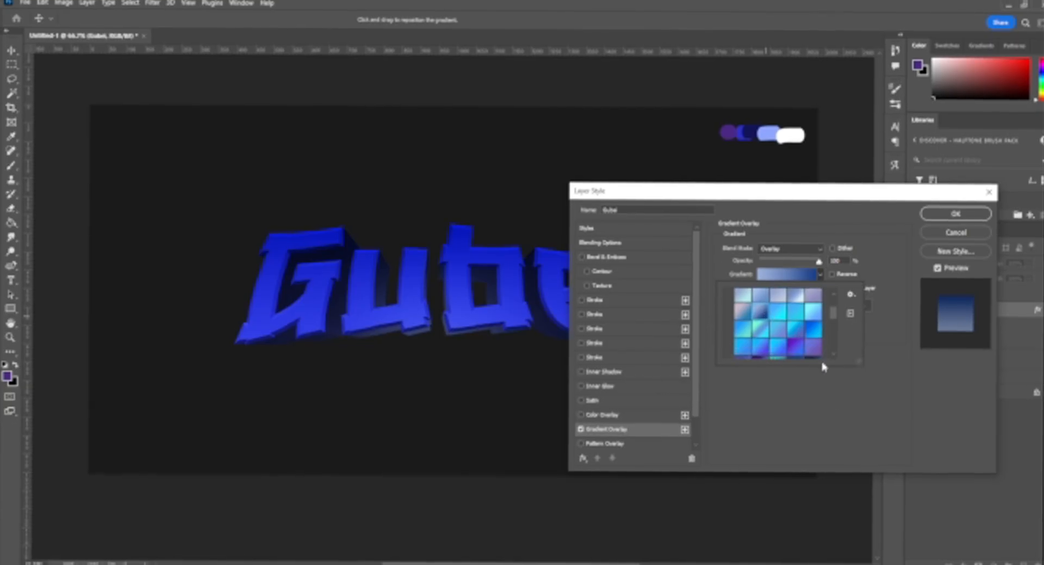
left_click(819, 275)
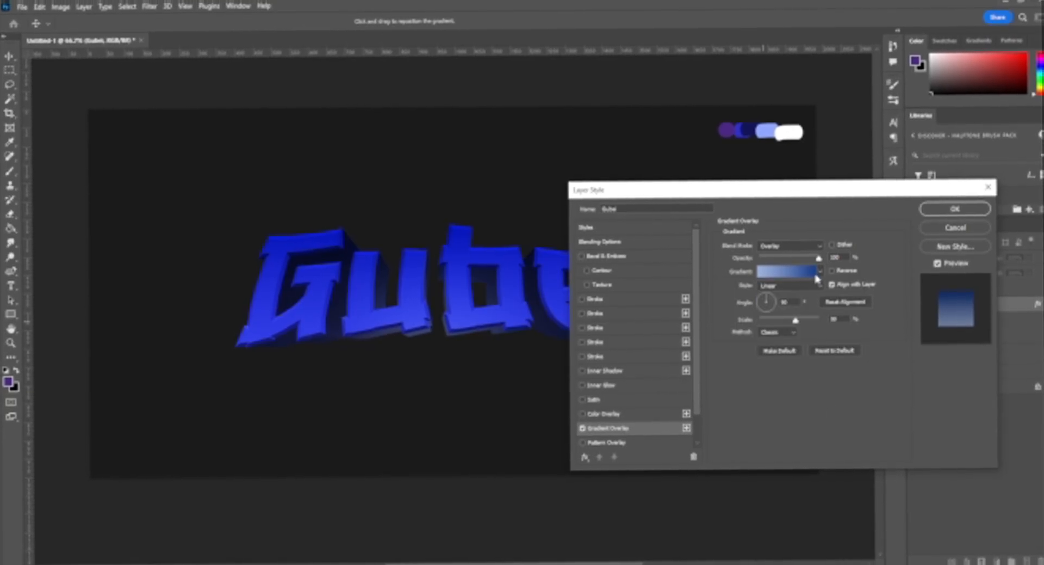
Edit the overlay gradient by deleting its middle colour stop and swapping the end stops so it runs from dark to light blue.
left_click(807, 275)
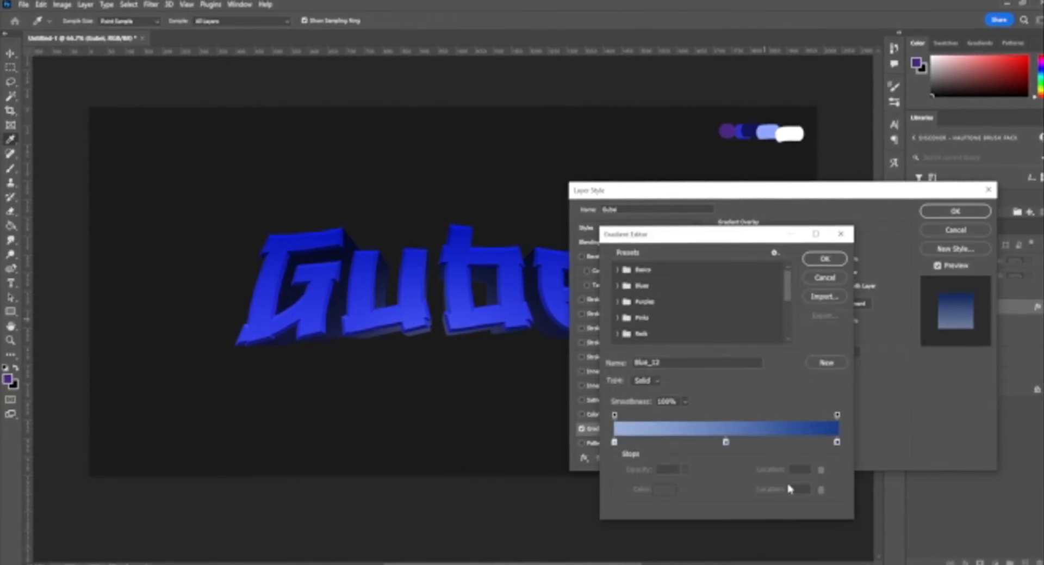
left_click(825, 280)
left_click(800, 274)
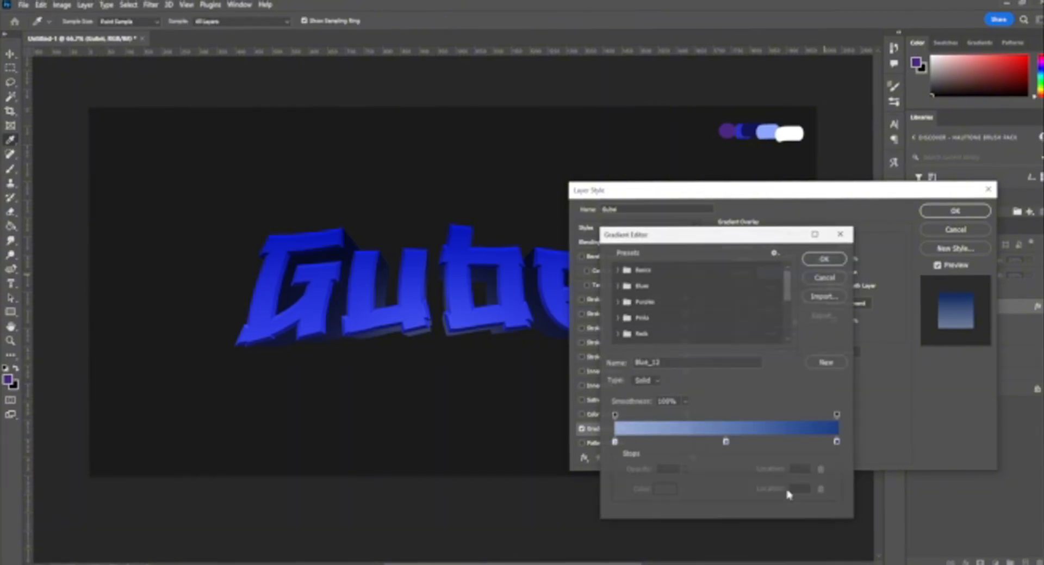
left_click(726, 442)
key("BackSpace")
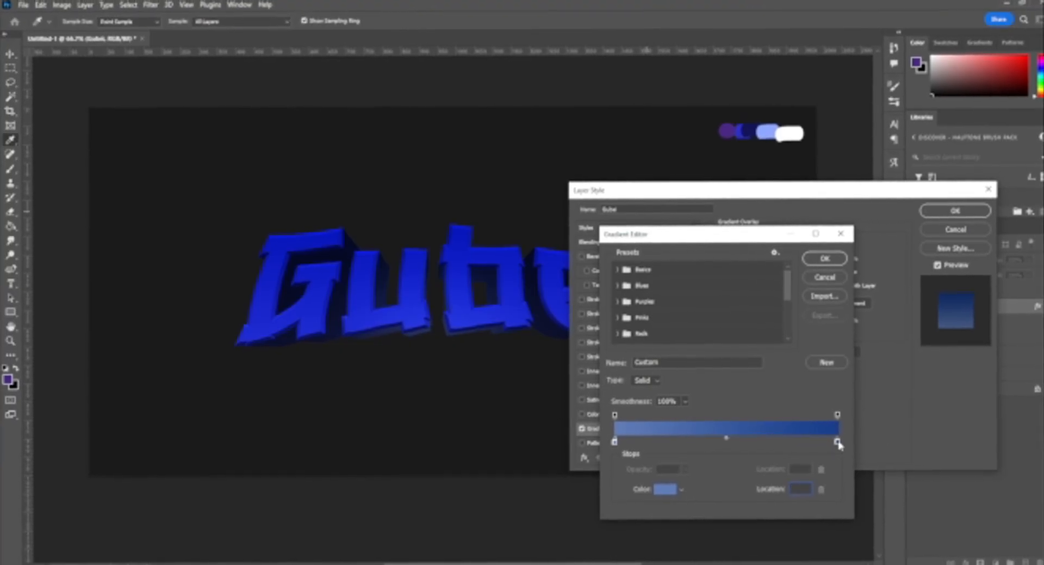
left_click_drag(837, 443, 726, 441)
left_click_drag(623, 445, 862, 447)
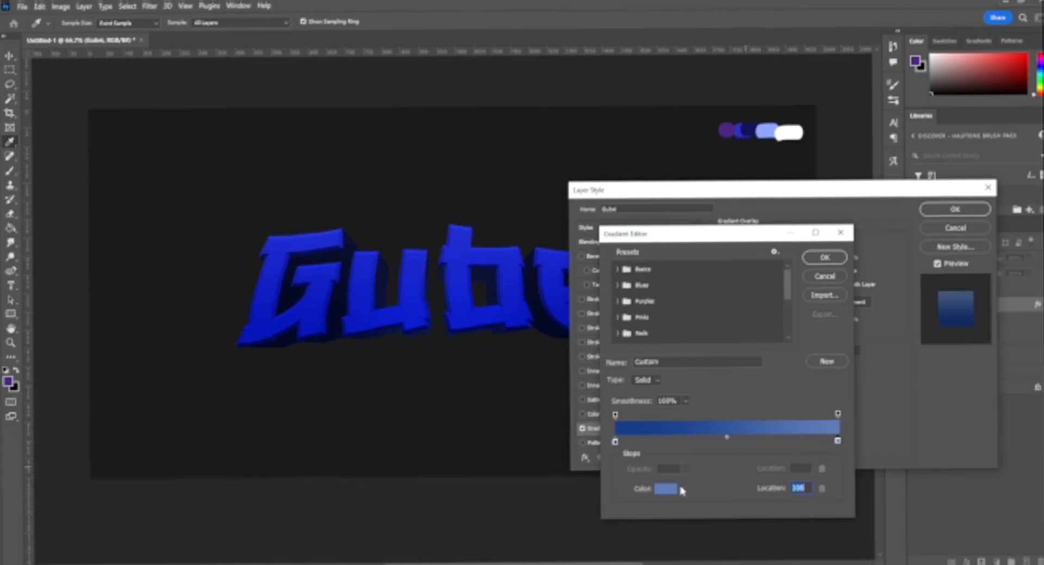
Set the gradient's colour stop at location 100 to white.
left_click(670, 489)
left_click(728, 357)
left_click_drag(797, 251, 853, 216)
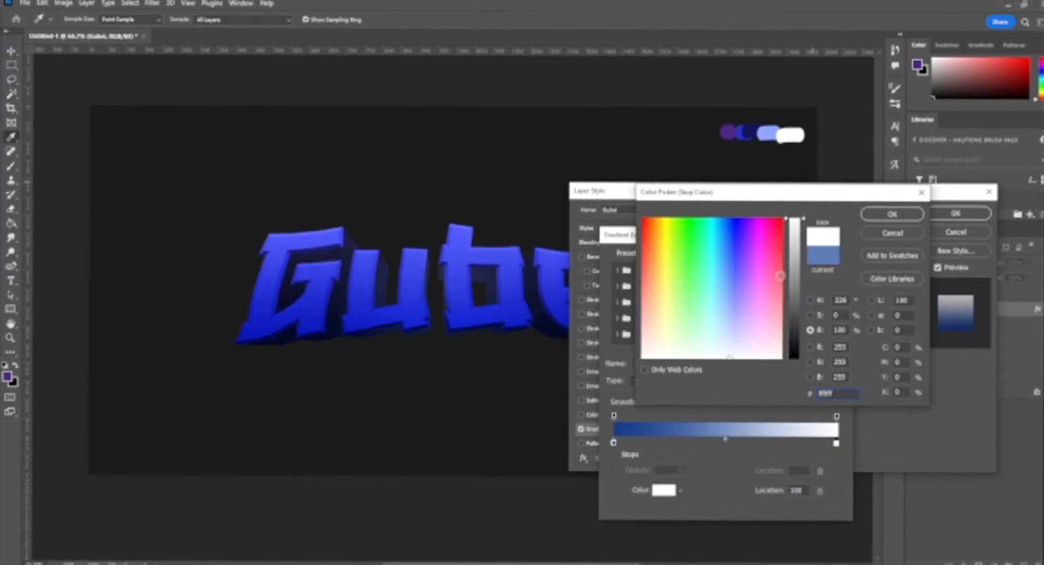
key("Return")
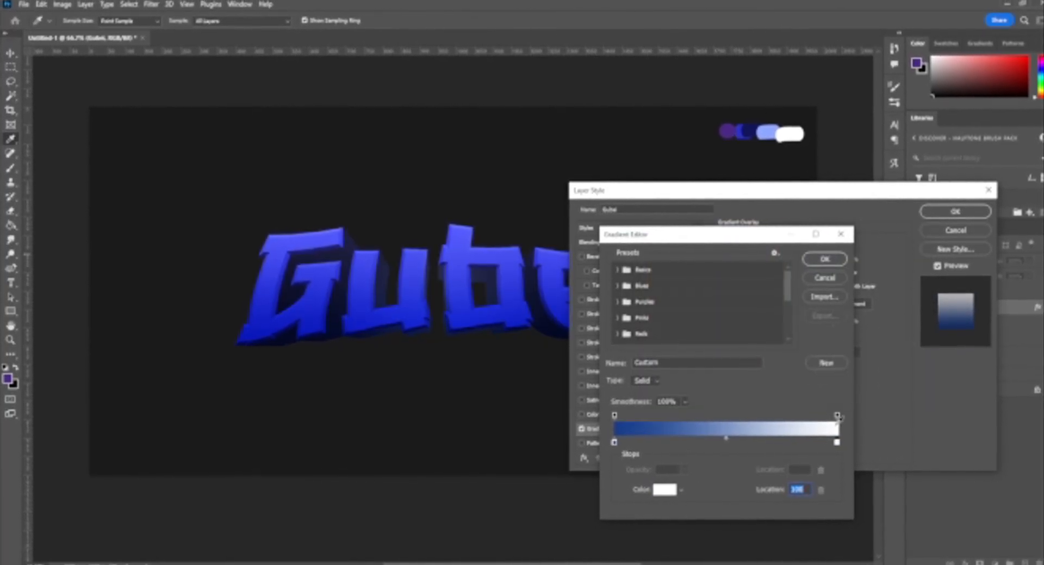
Try the palette's light blue on the gradient's stop at location 100, and resample white for it.
left_click(666, 491)
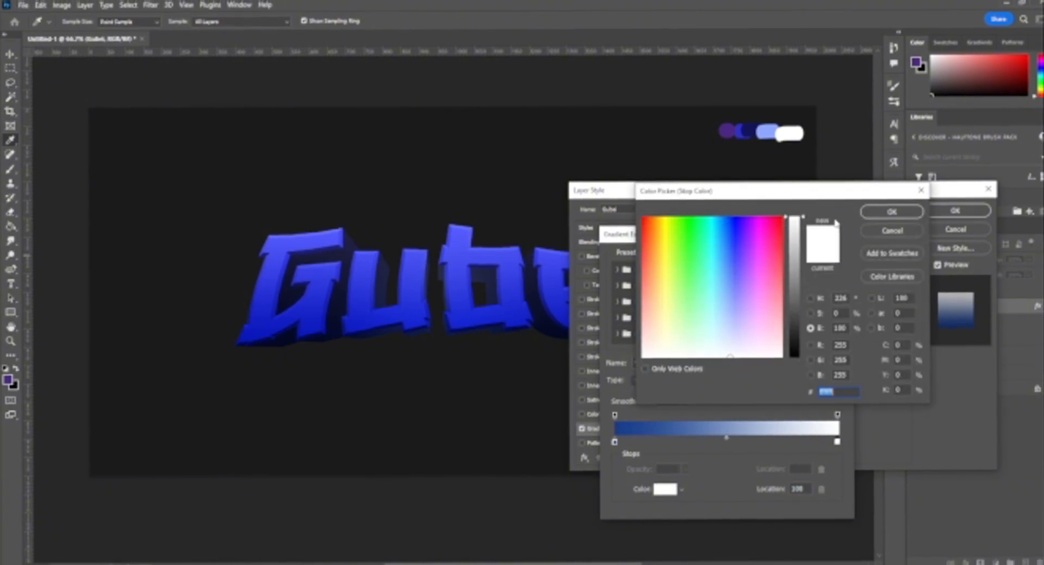
left_click(768, 130)
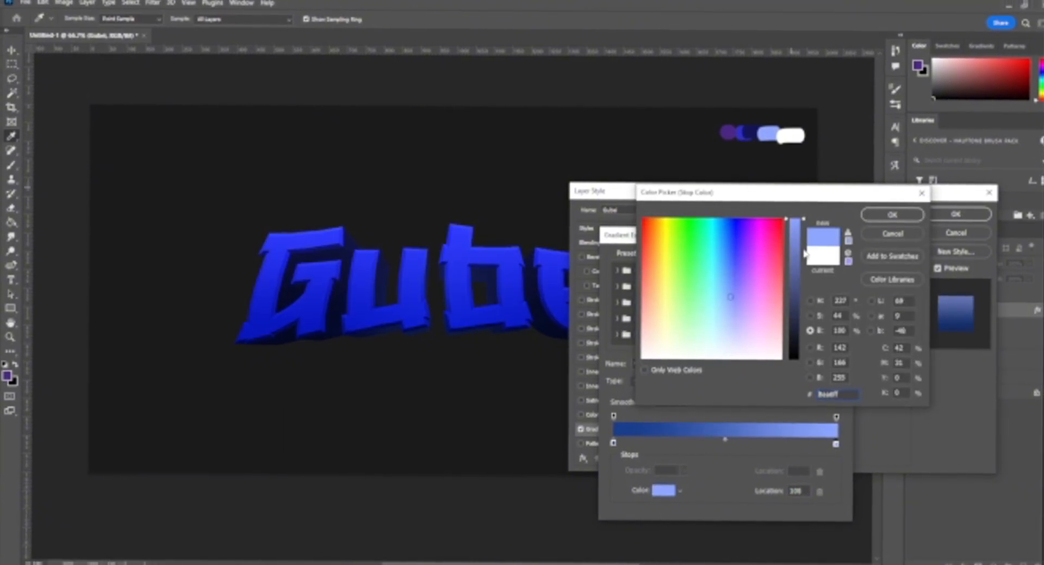
left_click(793, 135)
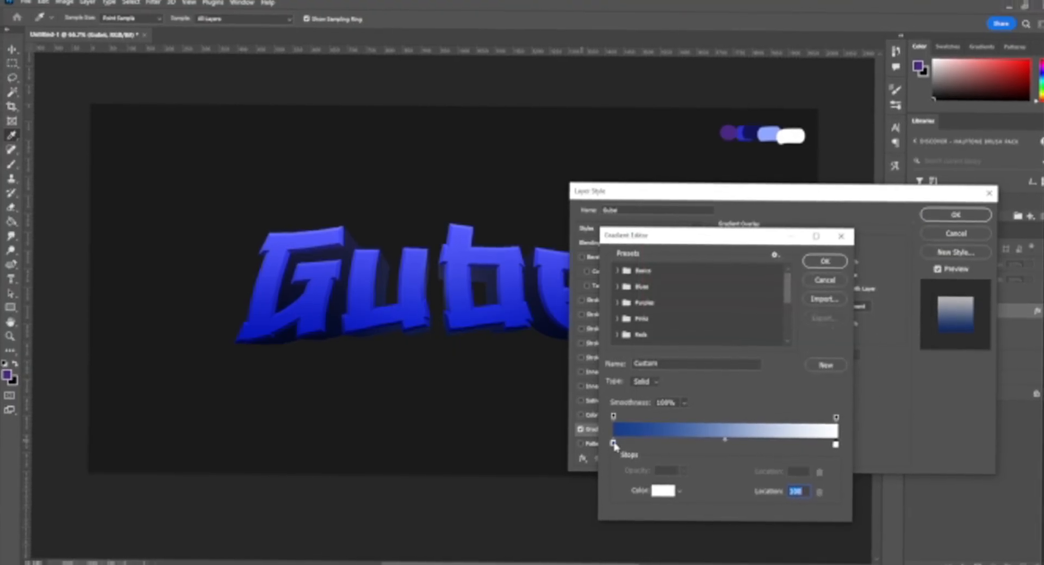
Set the gradient's colour stop at location 0 to the dark navy sampled from the palette, after trying the brighter blue.
left_click(665, 489)
left_click(743, 134)
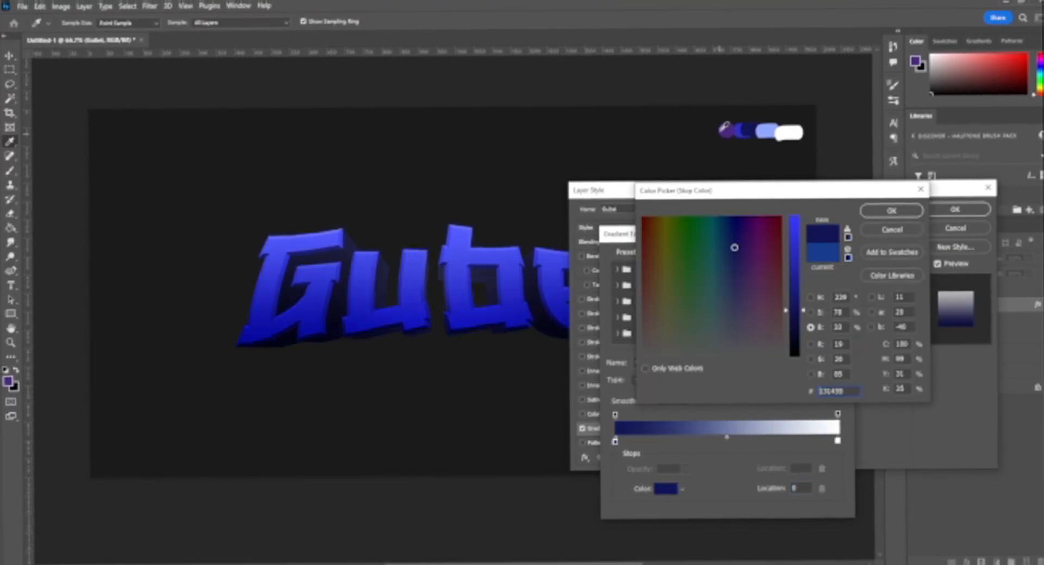
left_click(741, 136)
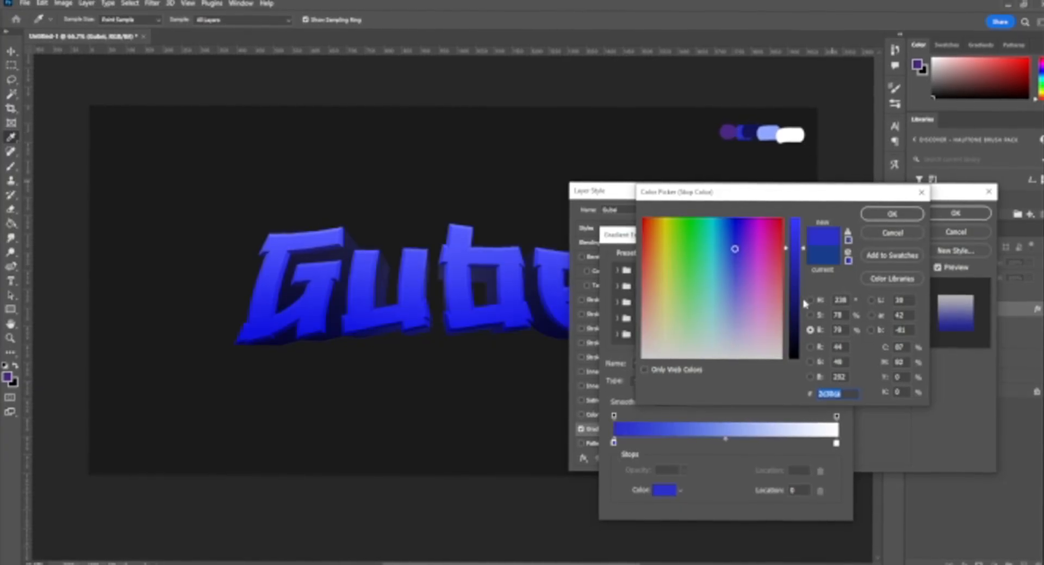
left_click_drag(805, 303, 803, 282)
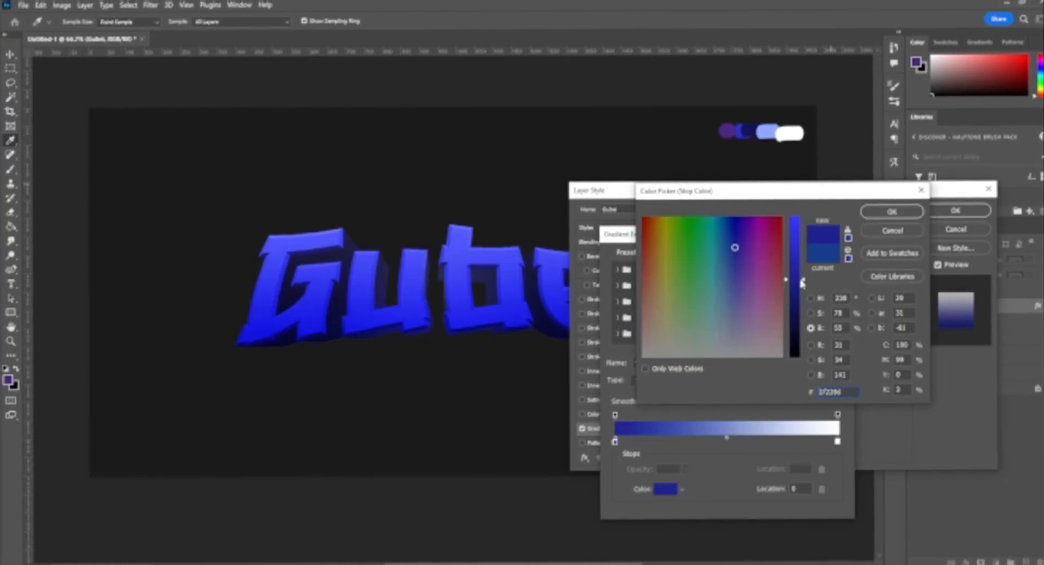
left_click(753, 131)
left_click(894, 215)
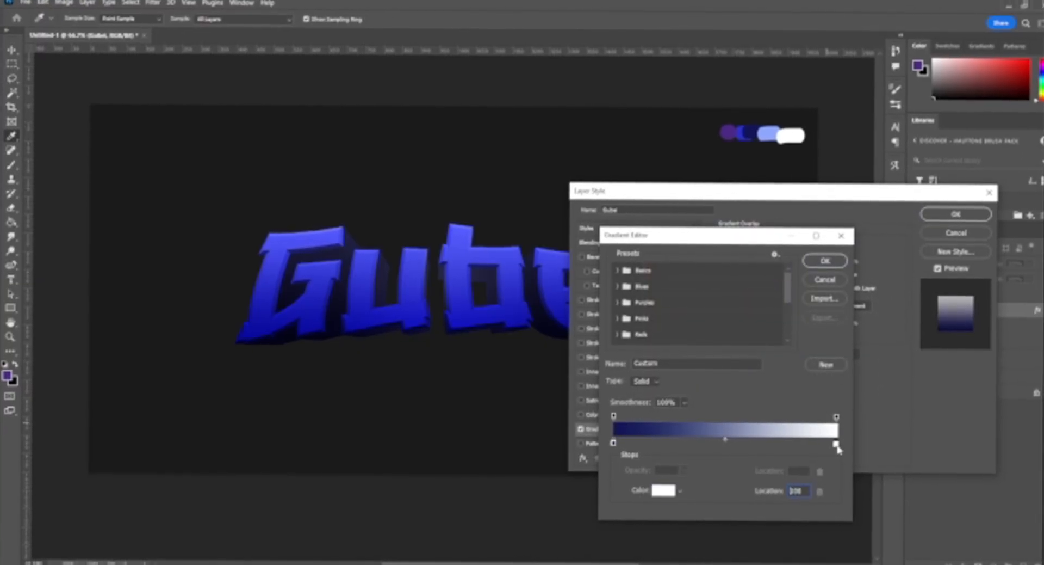
Recolour the gradient's end stop with a paler tint of the palette's light blue and move it in to about location 75.
left_click(639, 441)
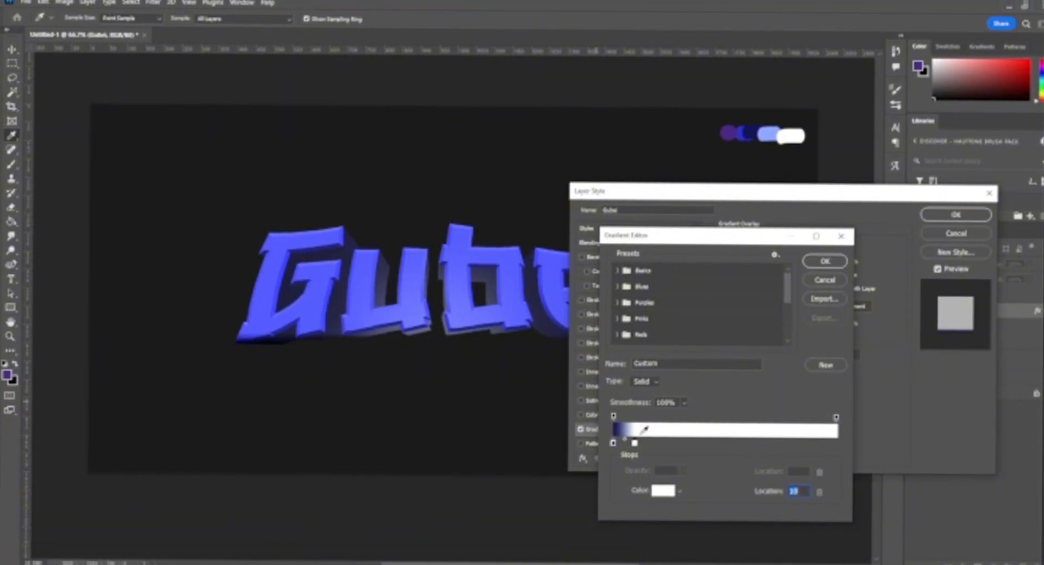
left_click_drag(637, 446, 773, 450)
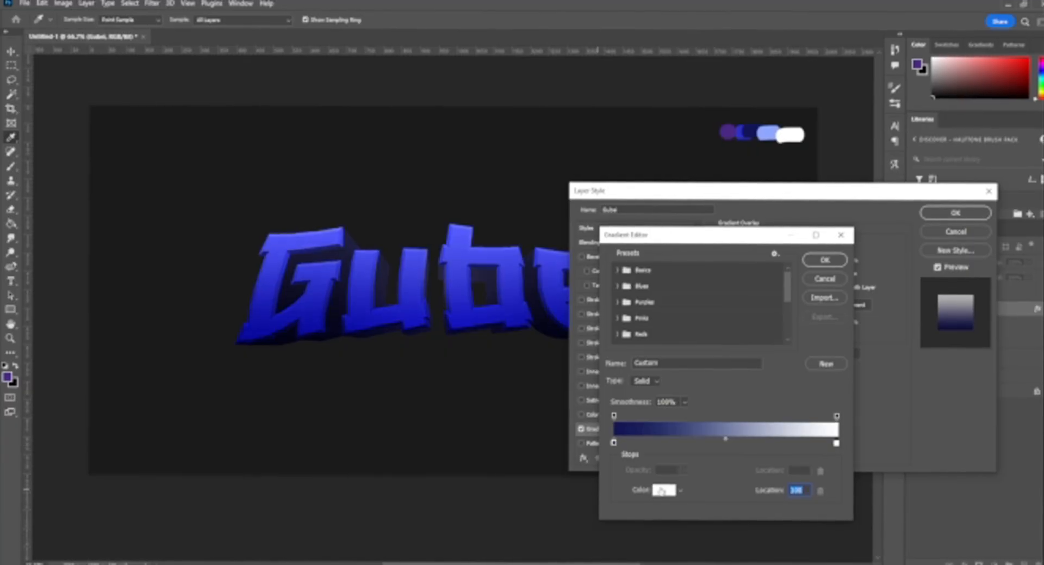
left_click(664, 490)
left_click(771, 129)
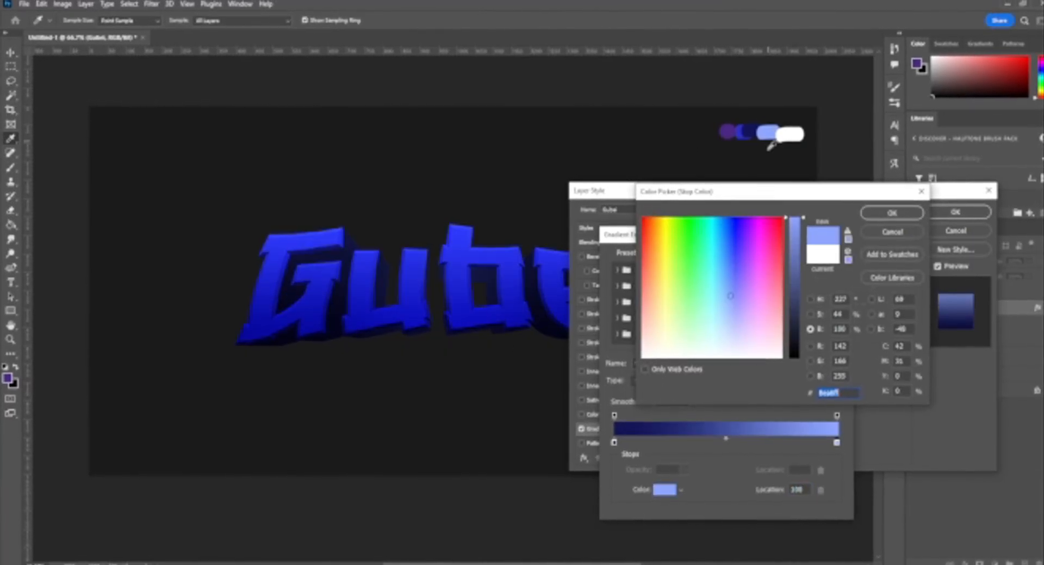
left_click_drag(730, 297, 732, 328)
left_click(892, 211)
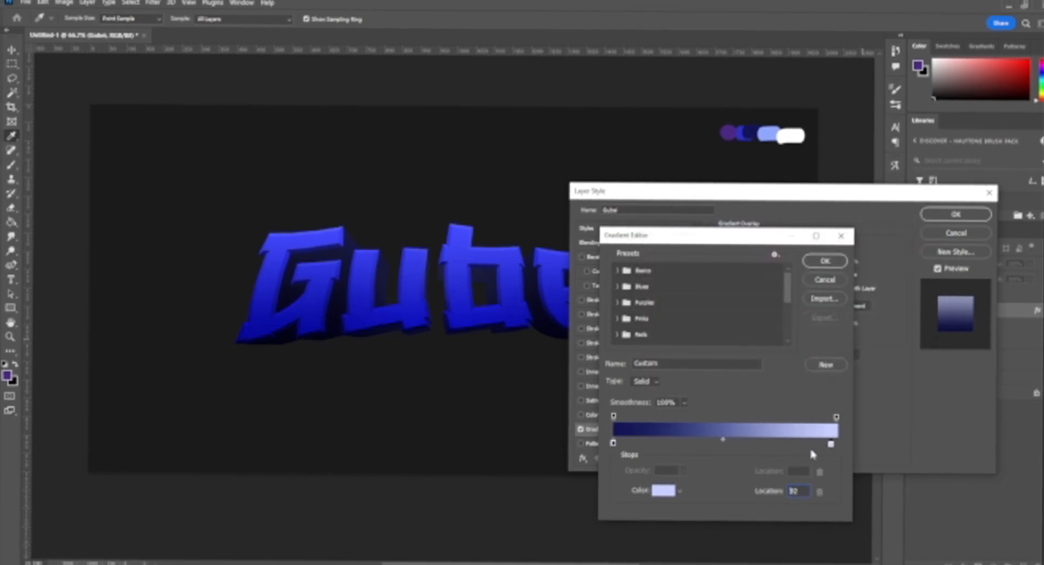
left_click_drag(838, 441, 781, 442)
Darken the gradient's colour stop at location 0 to navy #101148.
left_click(613, 442)
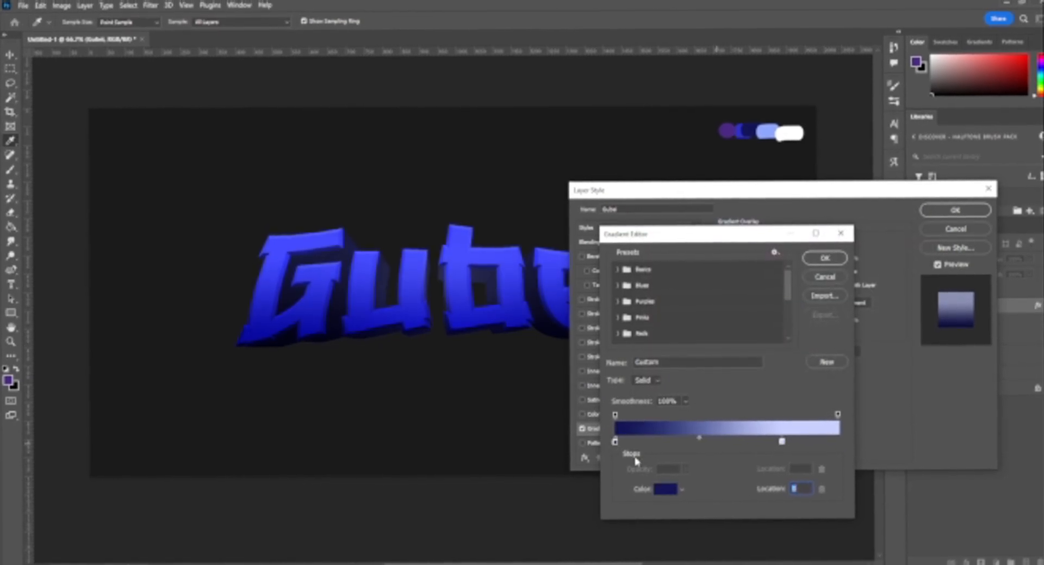
left_click(668, 488)
mouse_move(794, 304)
left_mouse_down()
mouse_move(795, 268)
mouse_move(793, 323)
left_mouse_up()
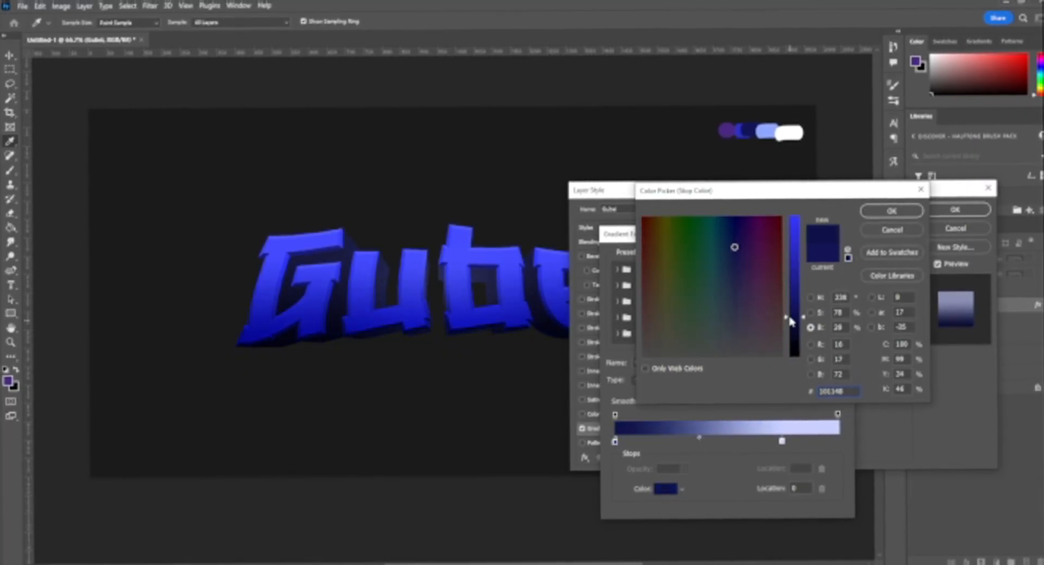
left_click(892, 215)
Move the gradient's light stop to location 82, recolour it pale cyan, and apply the gradient.
left_click_drag(782, 441, 795, 442)
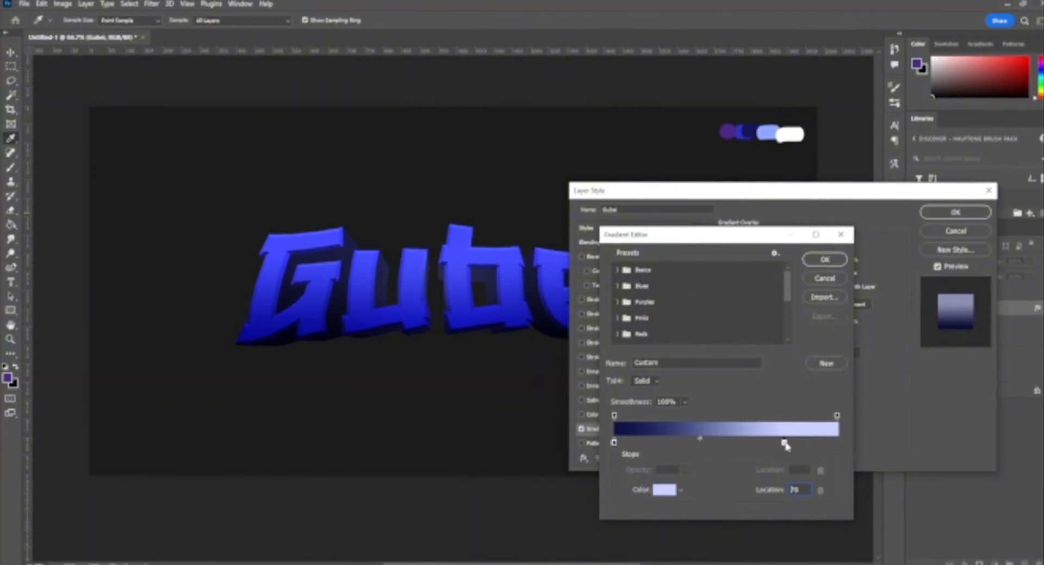
left_click(666, 487)
mouse_move(723, 313)
left_mouse_down()
mouse_move(671, 323)
mouse_move(691, 338)
mouse_move(711, 325)
left_mouse_up()
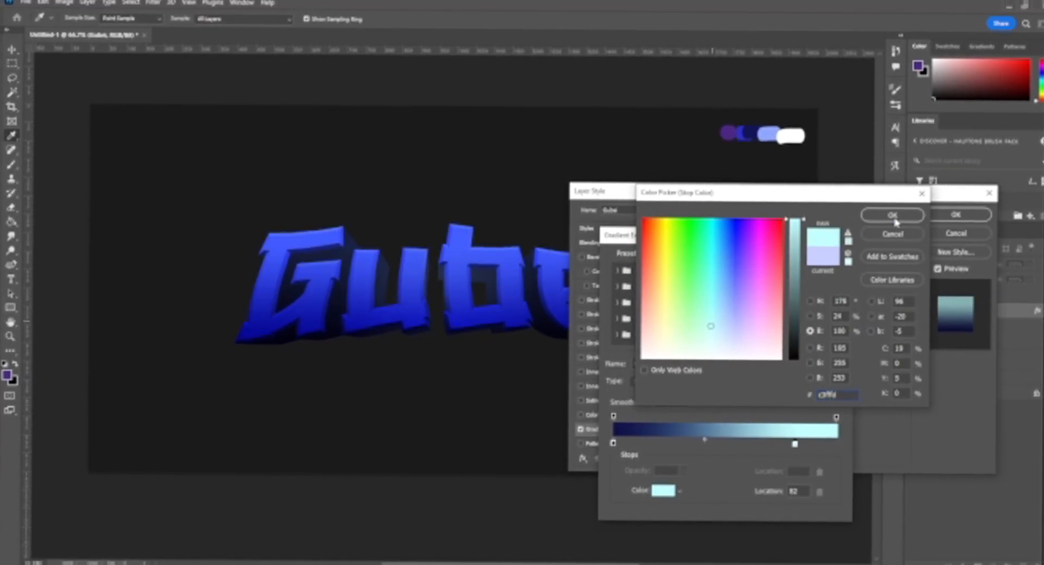
left_click(893, 214)
left_click(823, 250)
Set the Bevel & Emboss size to 27 px, soften to 13 px and highlight opacity to about 55%, after trying extreme highlight opacities.
left_click_drag(818, 187, 815, 143)
left_click_drag(896, 136, 876, 137)
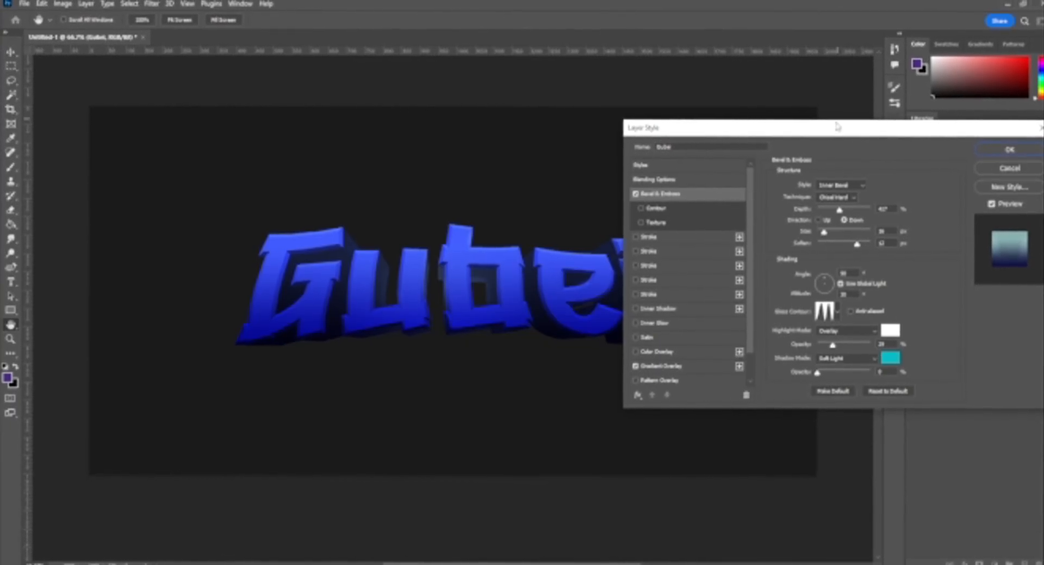
left_click_drag(838, 126, 792, 115)
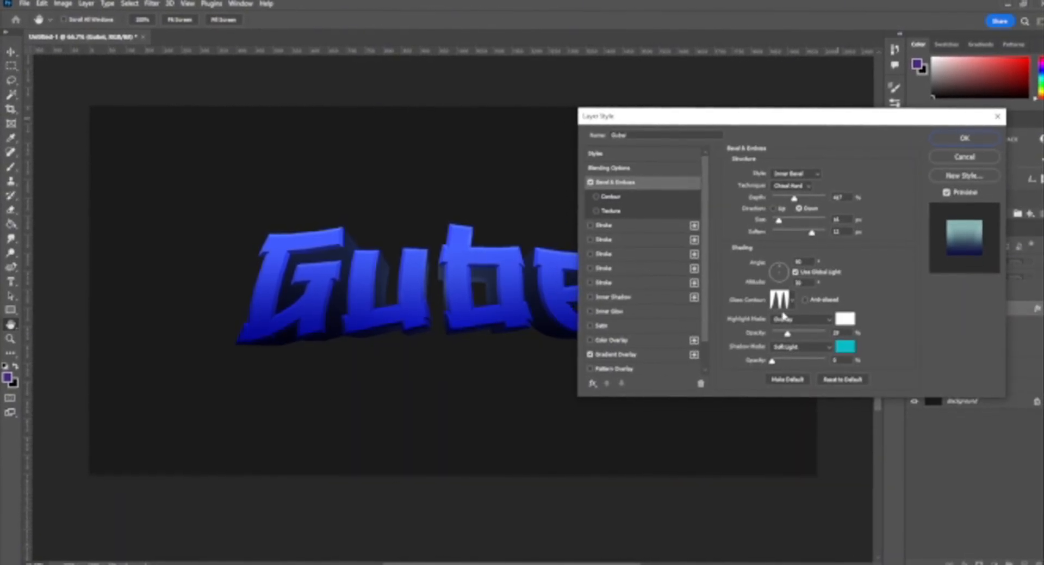
left_click_drag(786, 334, 770, 334)
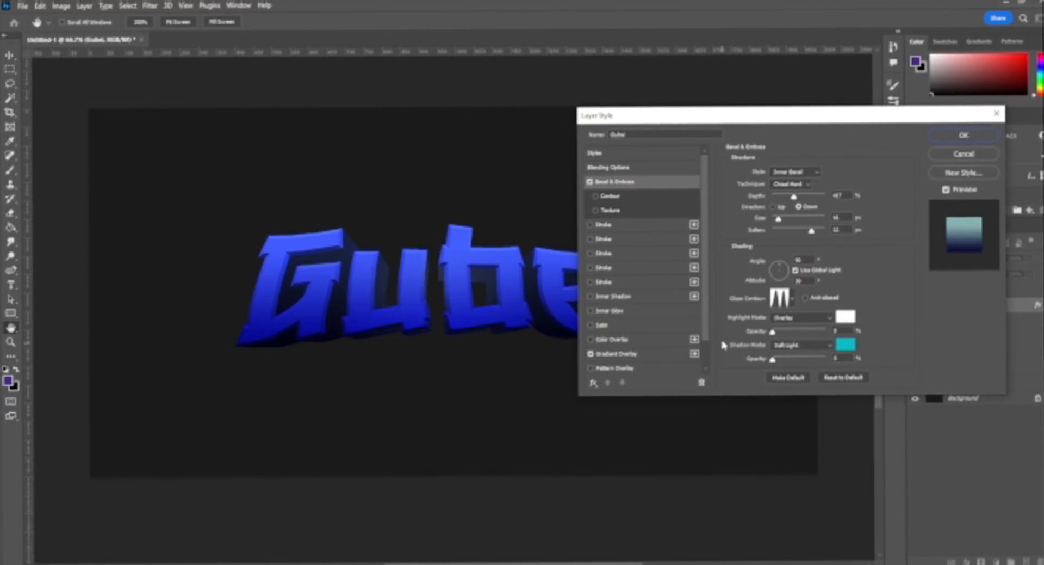
left_click_drag(837, 115, 892, 109)
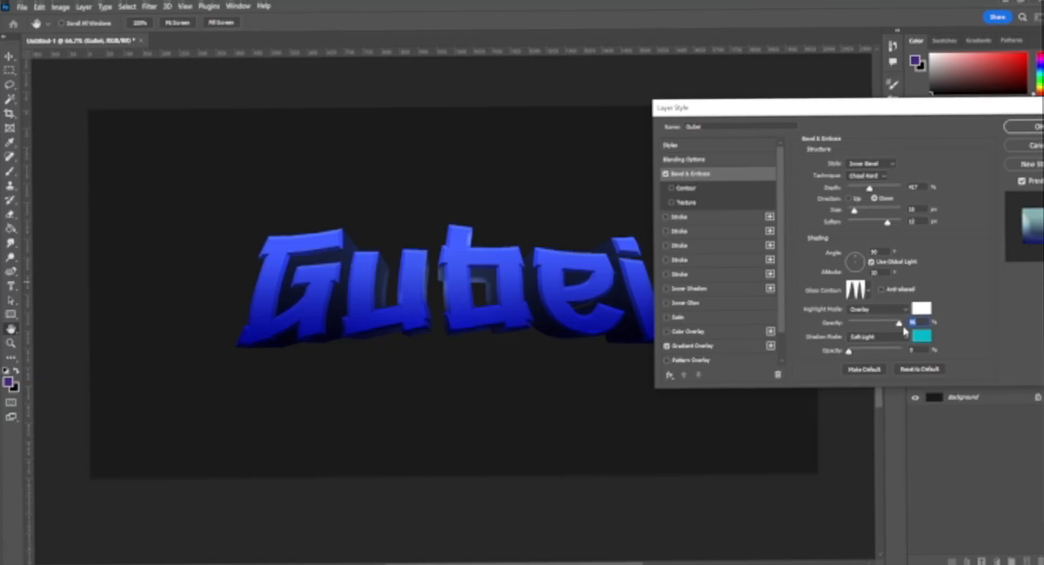
left_click_drag(859, 217, 862, 219)
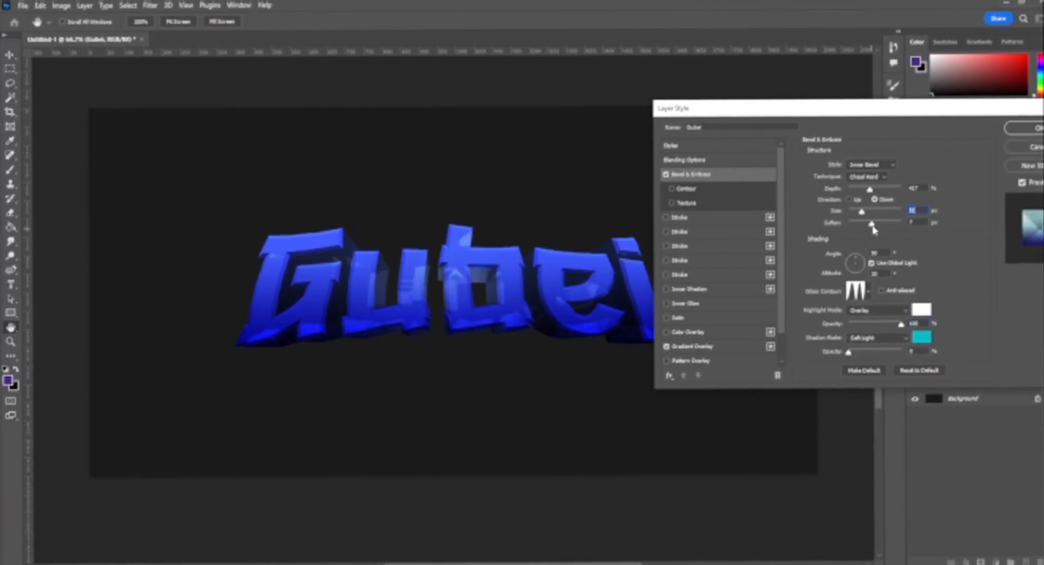
left_click_drag(866, 223, 860, 219)
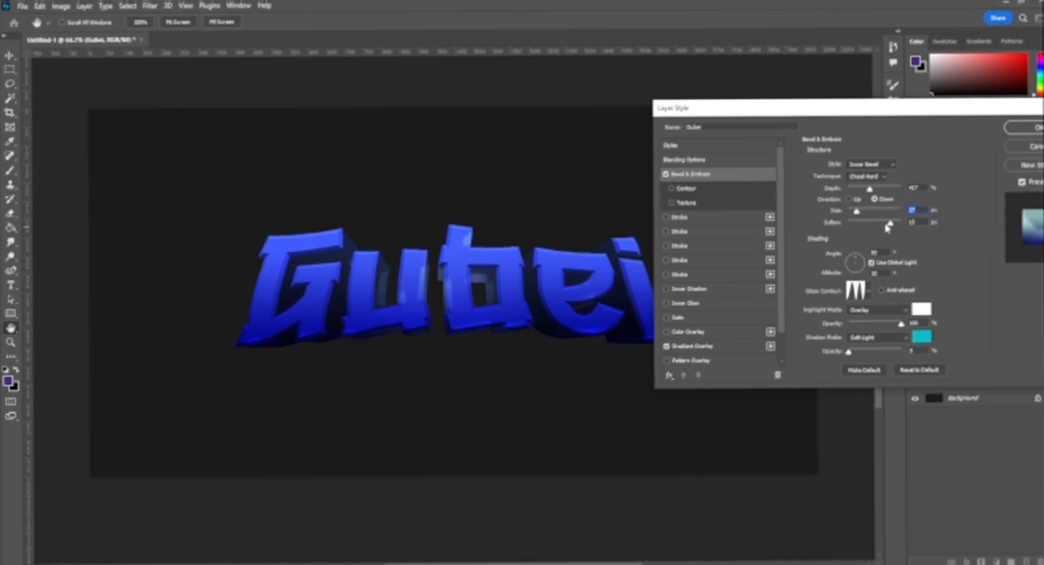
left_click_drag(874, 325, 875, 325)
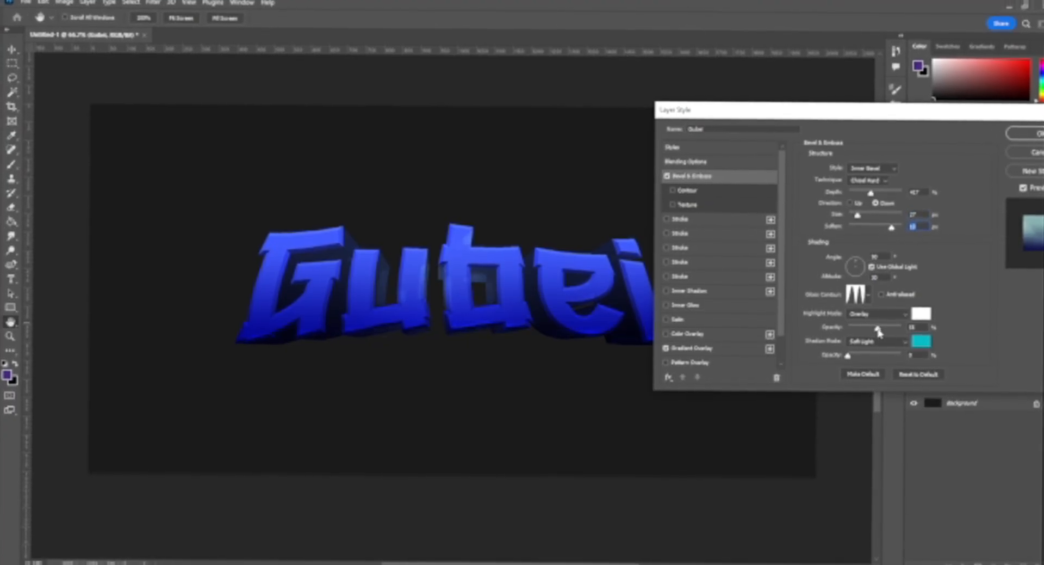
Check the whole word uncovered by the layer style dialog, and enter a bevel depth of 407%.
left_click_drag(881, 107, 788, 413)
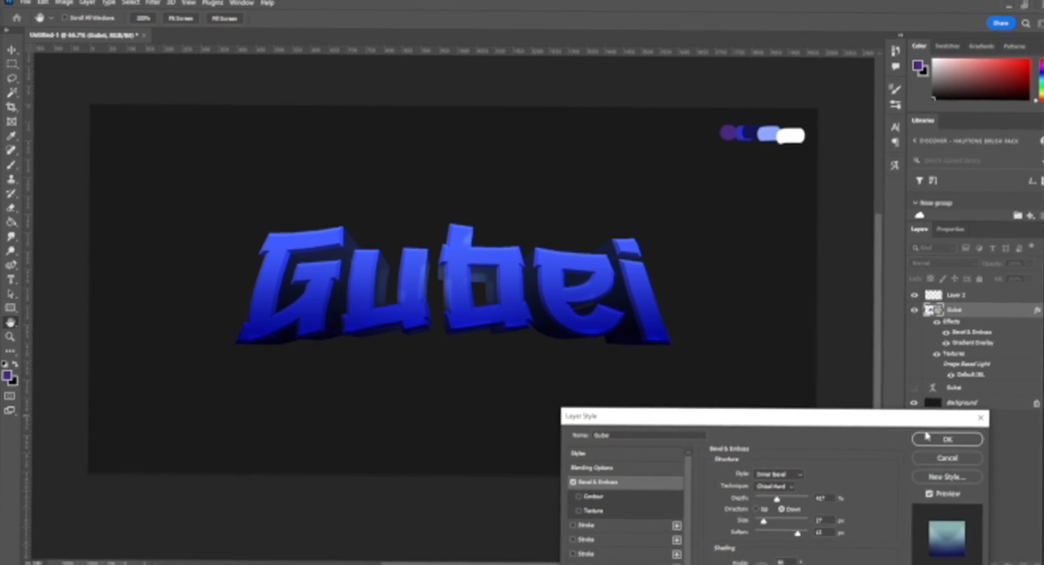
left_click_drag(795, 422, 829, 137)
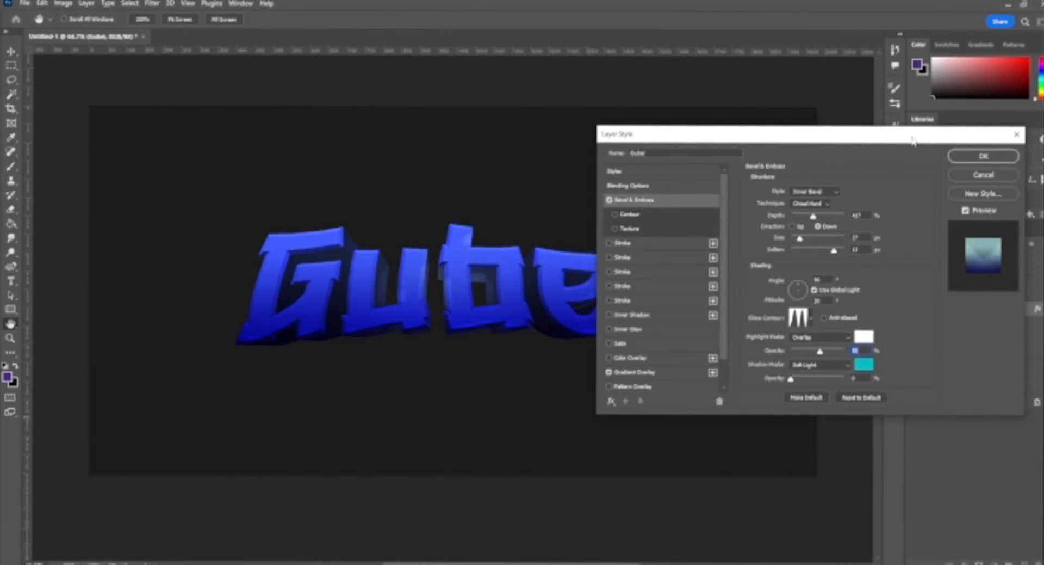
left_click_drag(913, 141, 915, 305)
mouse_move(816, 381)
left_mouse_down()
mouse_move(835, 383)
mouse_move(794, 384)
mouse_move(837, 381)
mouse_move(815, 380)
left_mouse_up()
type("4")
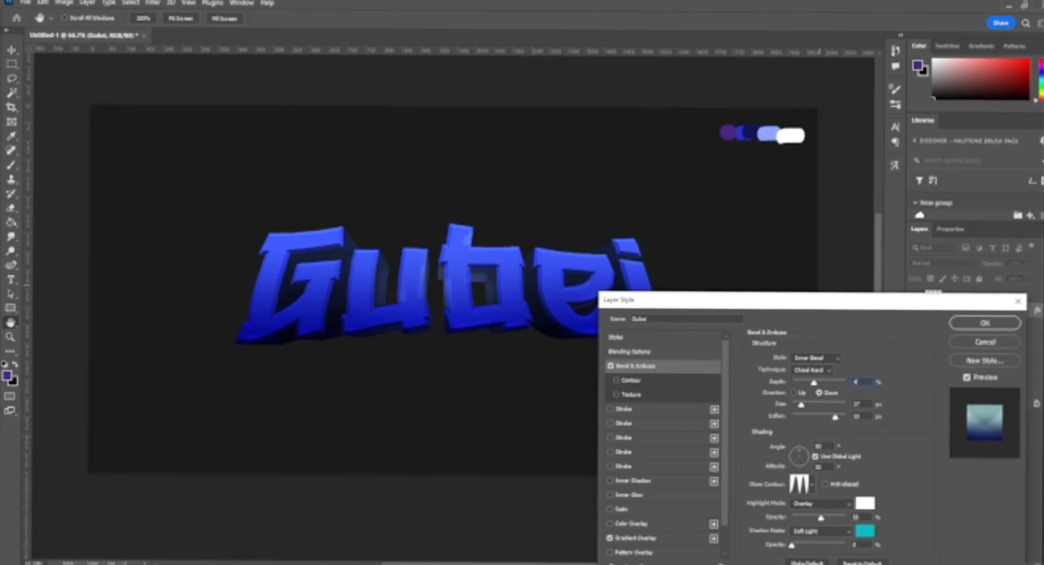
type("07")
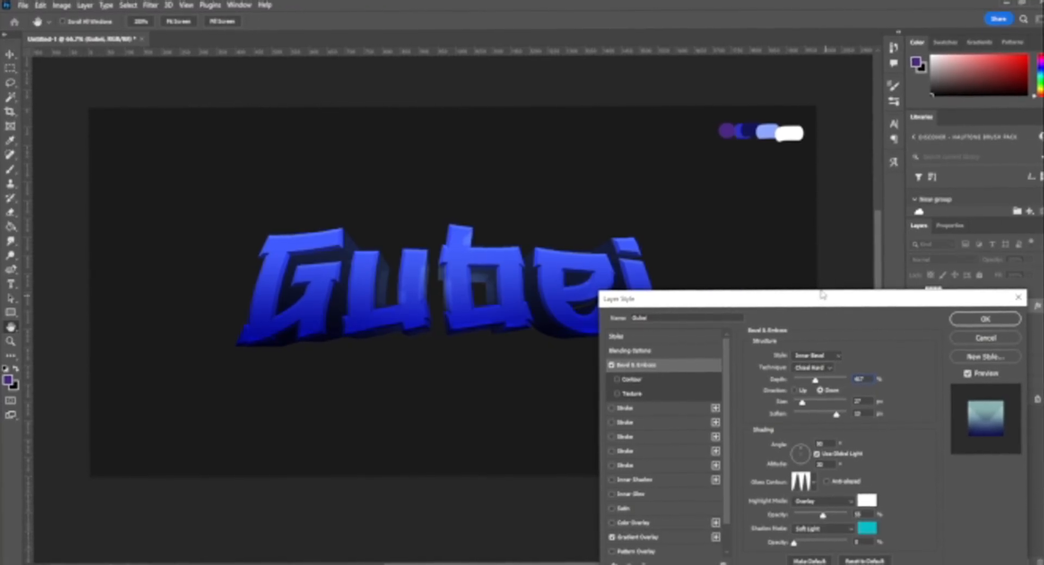
Enable Inner Glow on the text and set its opacity to about 80% and its size to 57 px.
left_click_drag(821, 294, 860, 100)
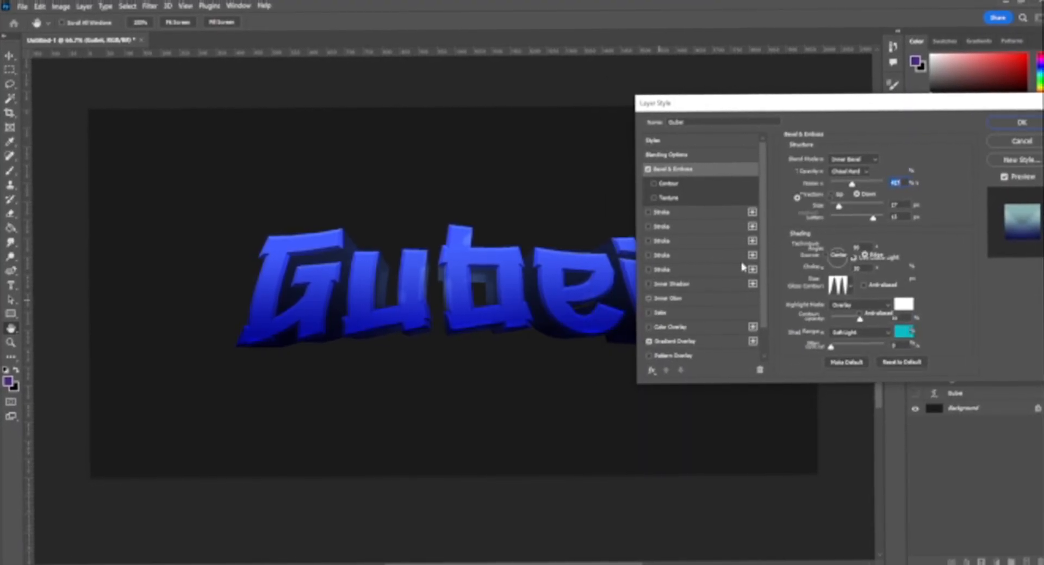
mouse_move(864, 106)
left_mouse_down()
mouse_move(707, 405)
mouse_move(712, 429)
mouse_move(751, 453)
mouse_move(865, 123)
left_mouse_up()
left_click_drag(867, 188, 894, 189)
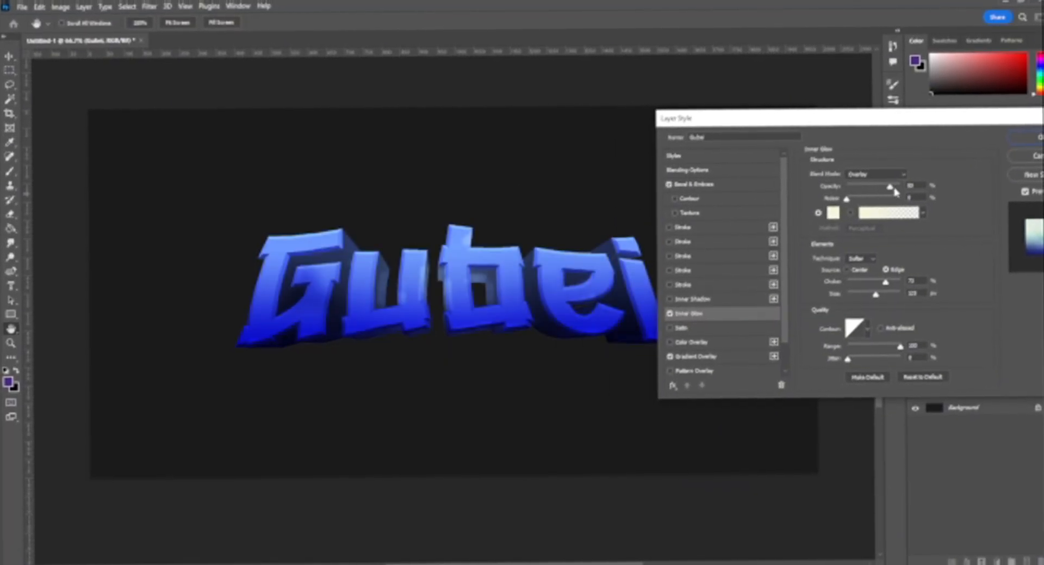
left_click_drag(886, 285, 861, 296)
left_click(855, 296)
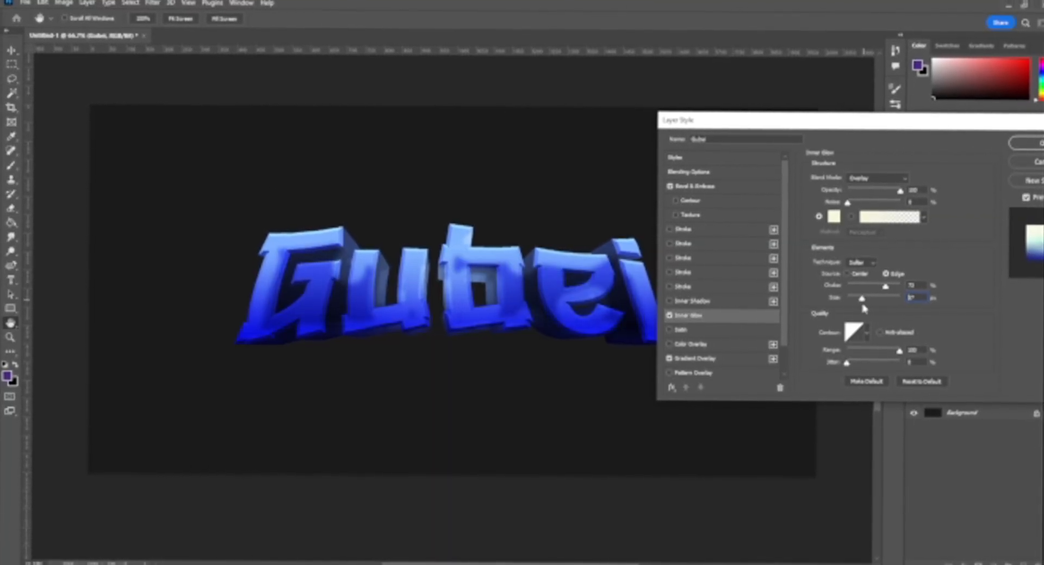
left_click_drag(862, 187, 857, 186)
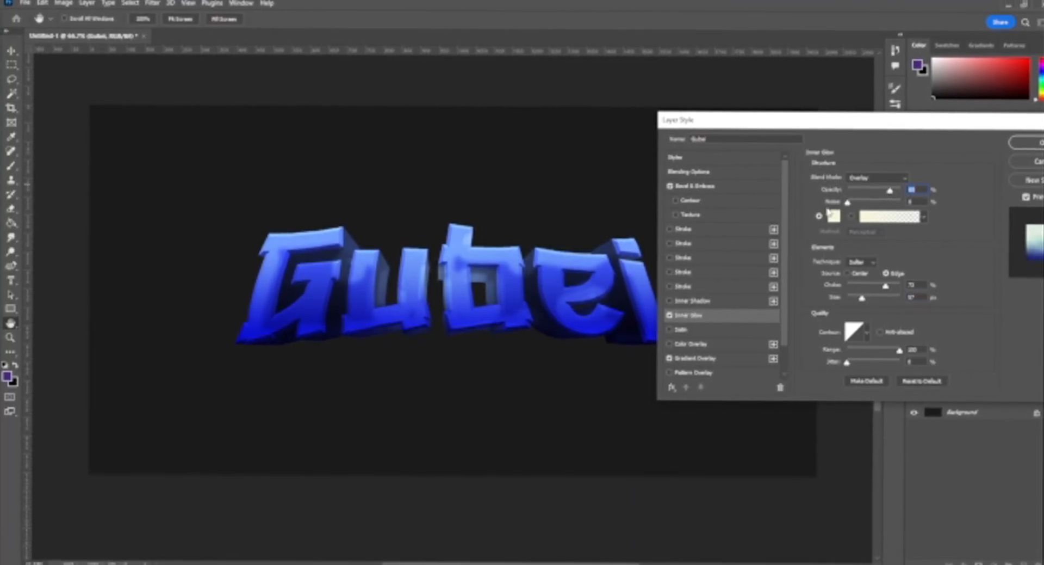
Set the inner glow colour to #b9c5ff, a paler tint of the palette's light blue, after trying an off-white.
left_click(831, 215)
left_click(892, 213)
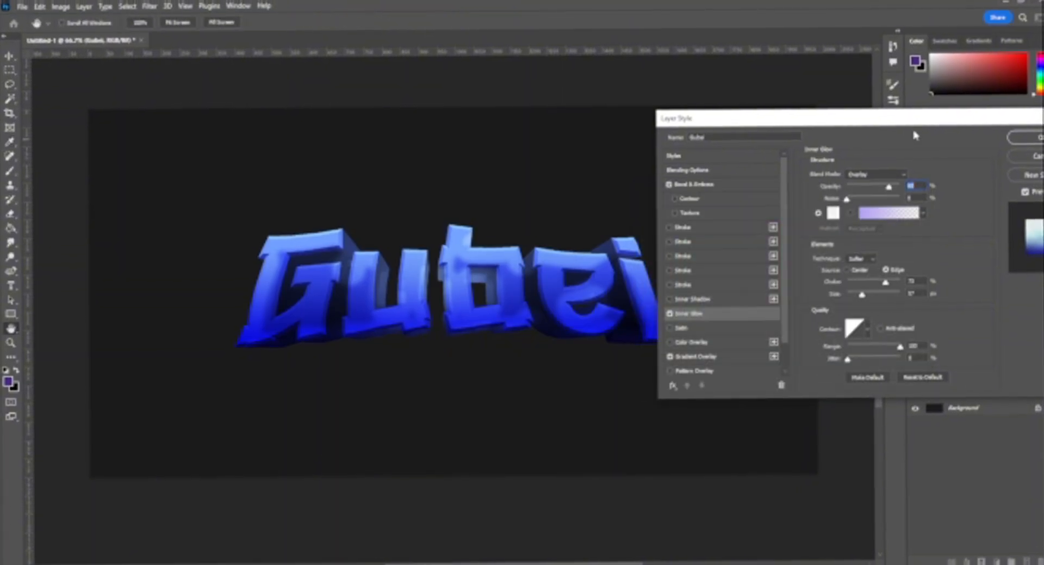
left_click_drag(911, 121, 812, 256)
left_click(733, 349)
left_click(770, 133)
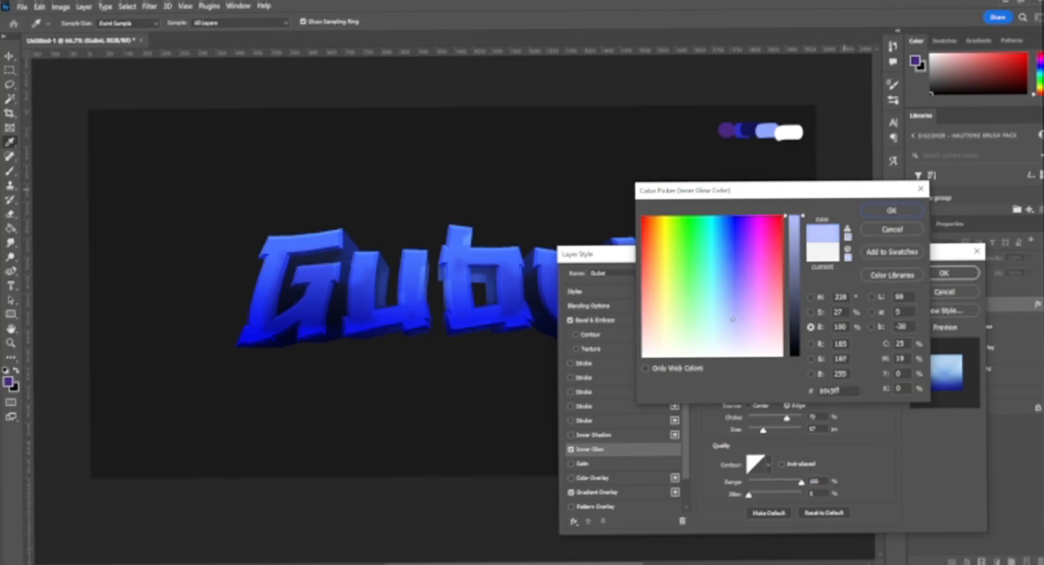
left_click(891, 210)
Reduce the inner glow's size to 29 px and its opacity to 44%, checking the whole word uncovered by the dialog.
left_click_drag(775, 253, 808, 140)
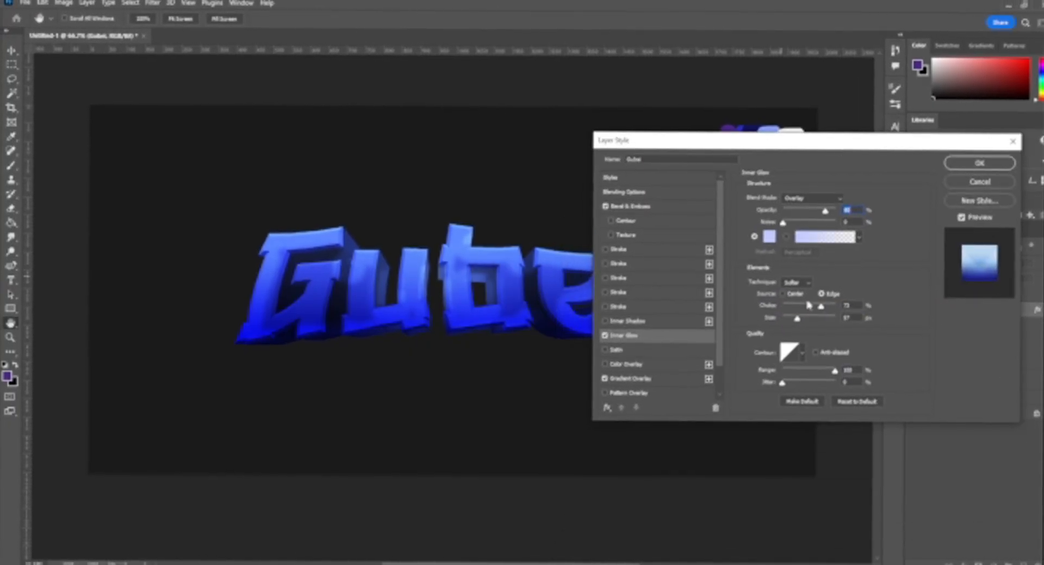
left_click_drag(797, 317, 792, 317)
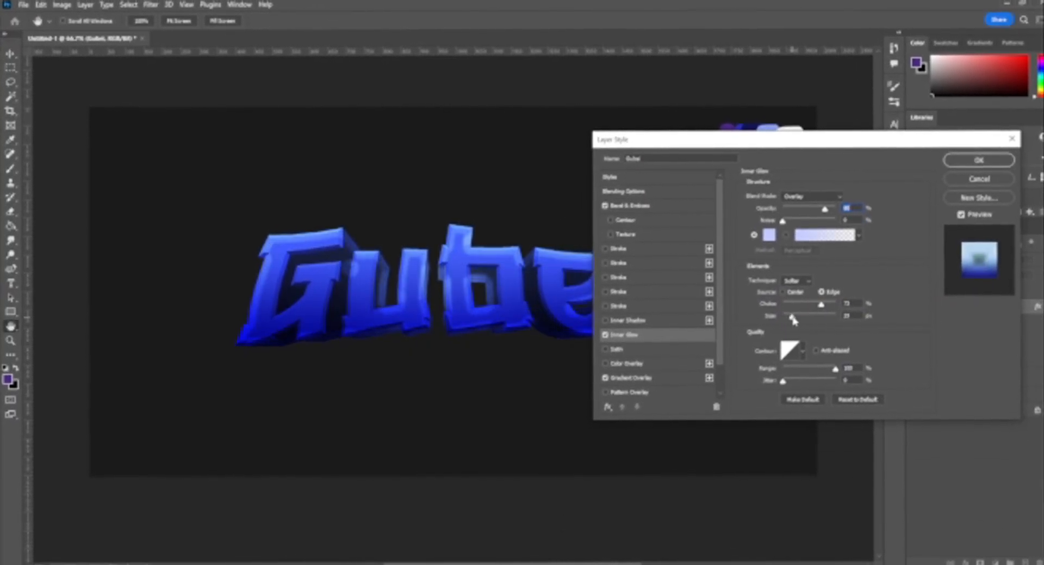
left_click_drag(825, 209, 806, 211)
left_click_drag(863, 140, 781, 439)
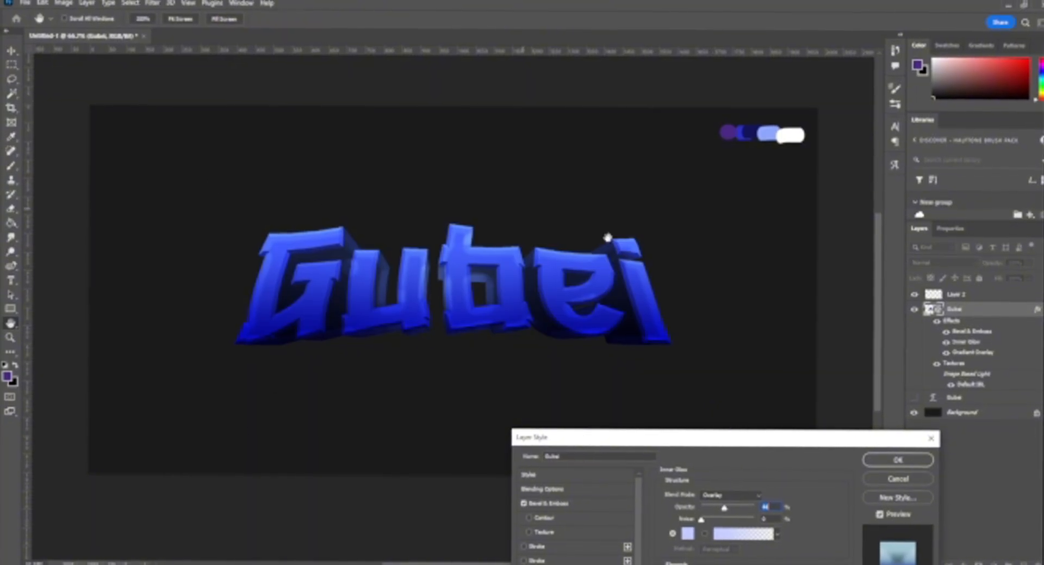
left_click_drag(680, 439, 733, 111)
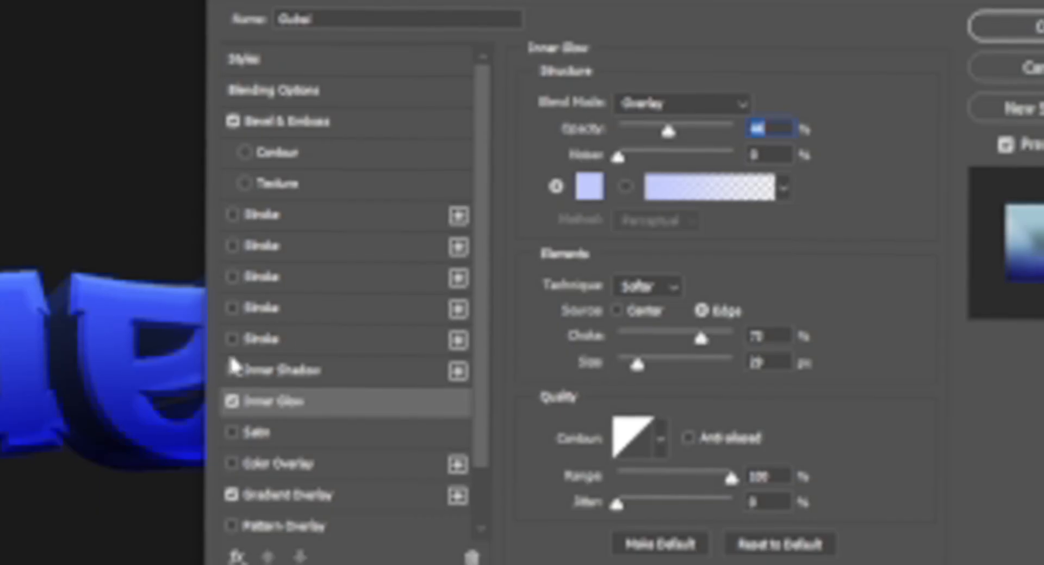
Enable Inner Shadow and recolour it #bfcdff, a lighter tint of the palette's light blue.
left_click(233, 369)
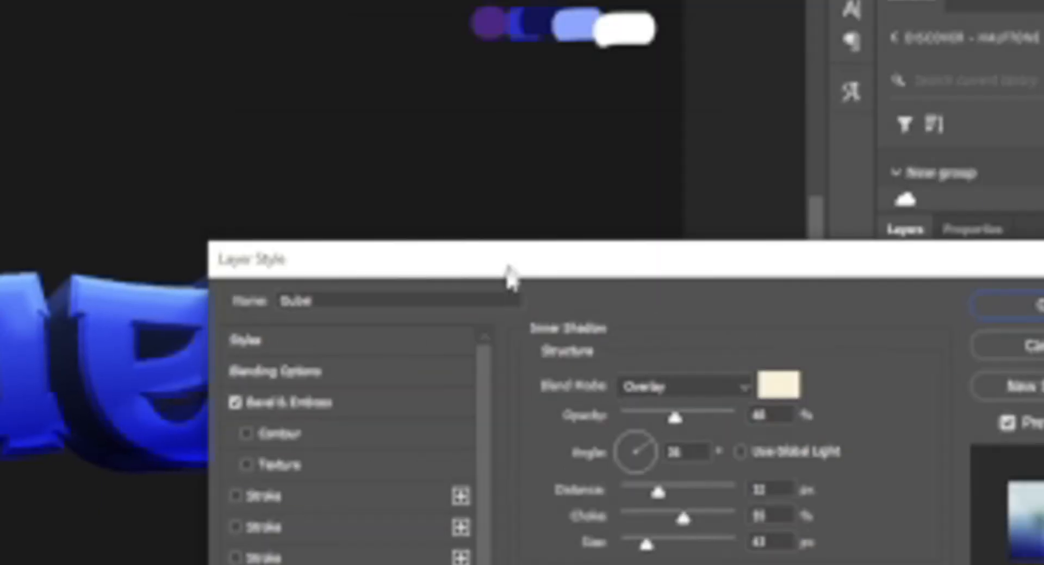
left_click_drag(509, 266, 498, 292)
left_click(770, 410)
left_click(585, 33)
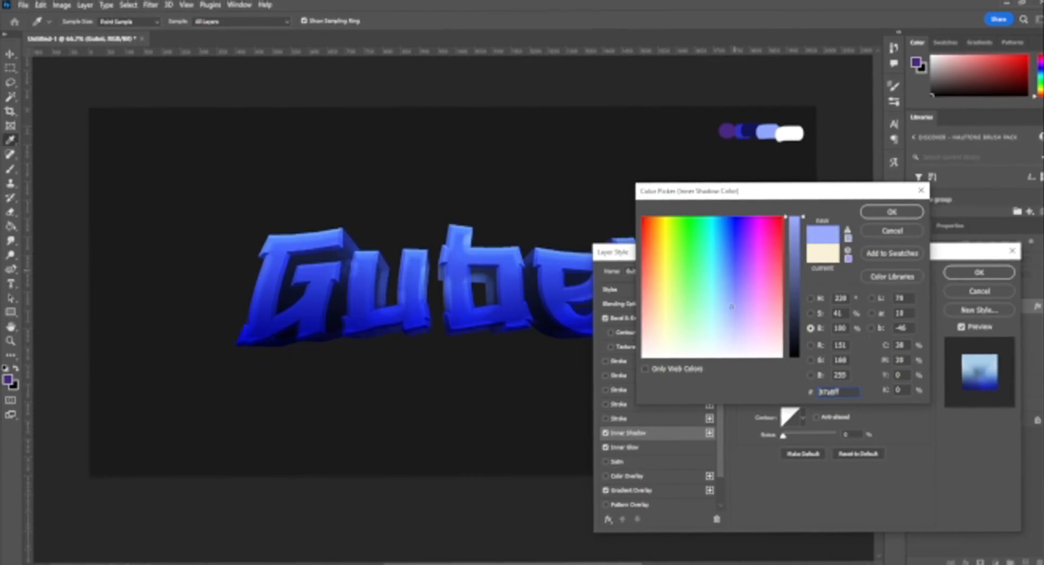
left_click_drag(732, 306, 729, 320)
left_click(886, 211)
Recolour the inner shadow a pale sky blue and set its opacity to about 35%.
left_click_drag(817, 254, 814, 215)
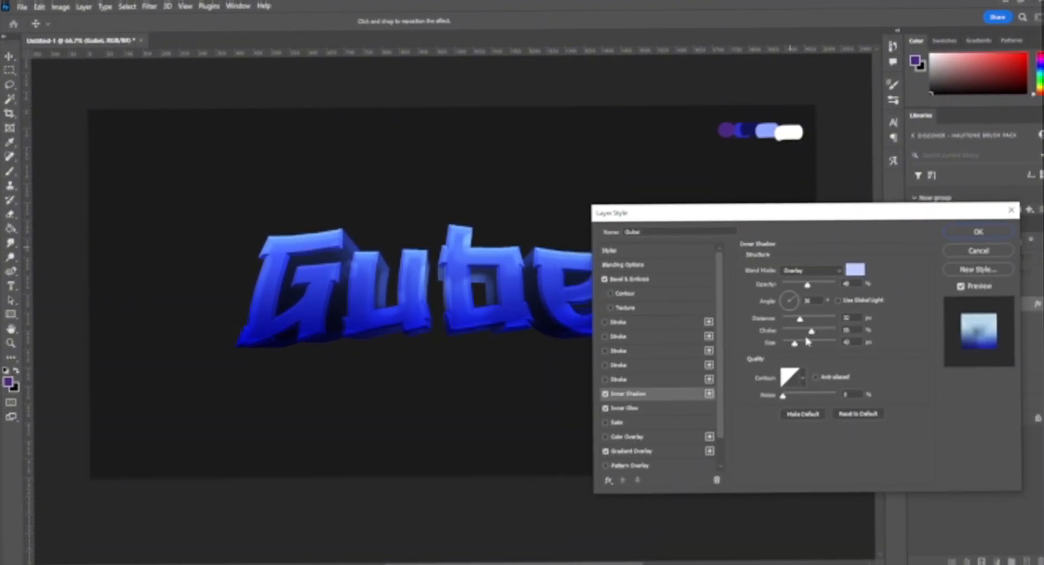
mouse_move(808, 285)
left_mouse_down()
mouse_move(783, 286)
mouse_move(799, 287)
left_mouse_up()
left_click(856, 271)
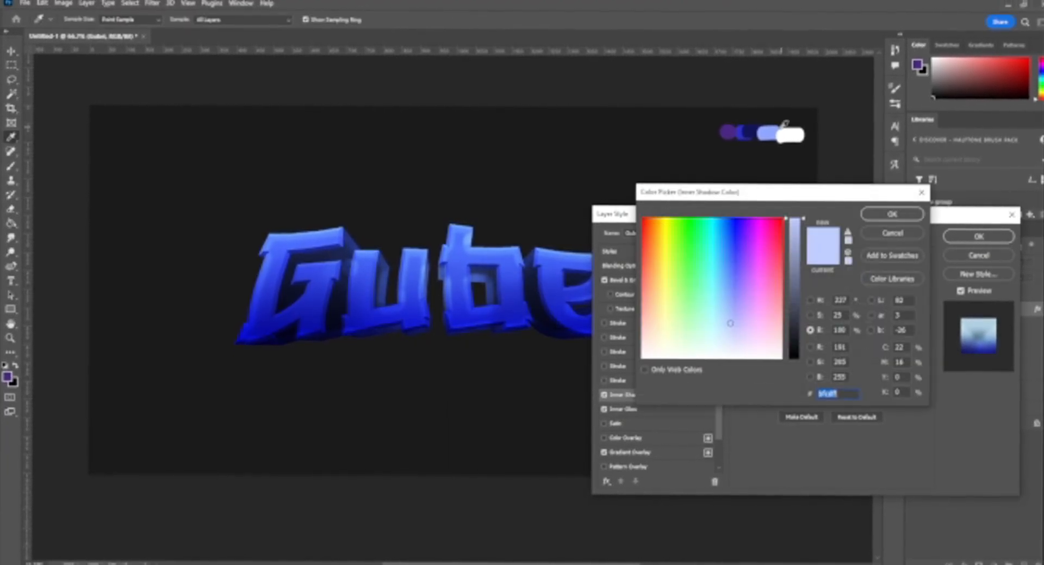
left_click(742, 136)
left_click(764, 131)
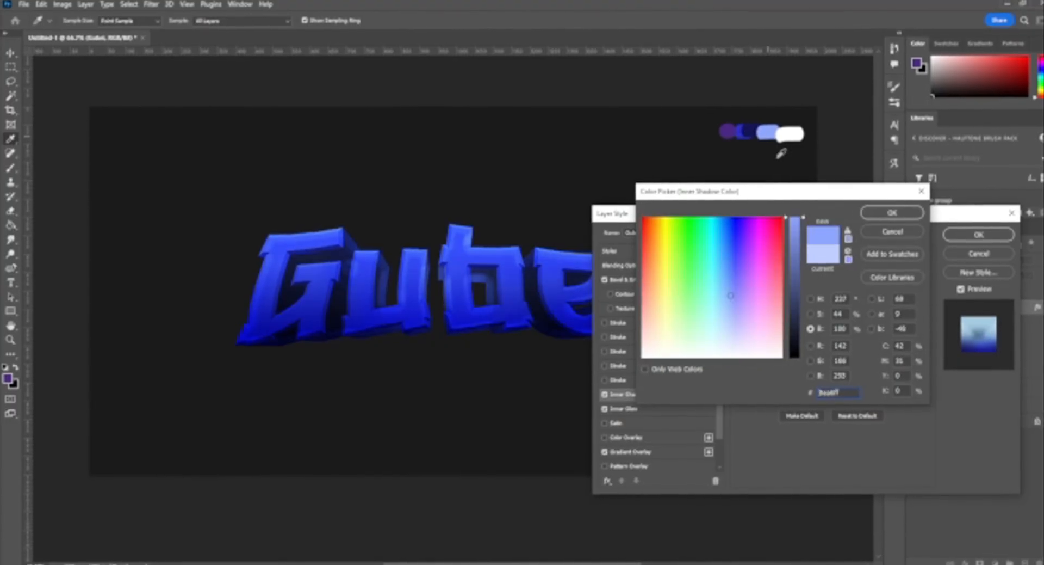
left_click_drag(723, 315, 721, 315)
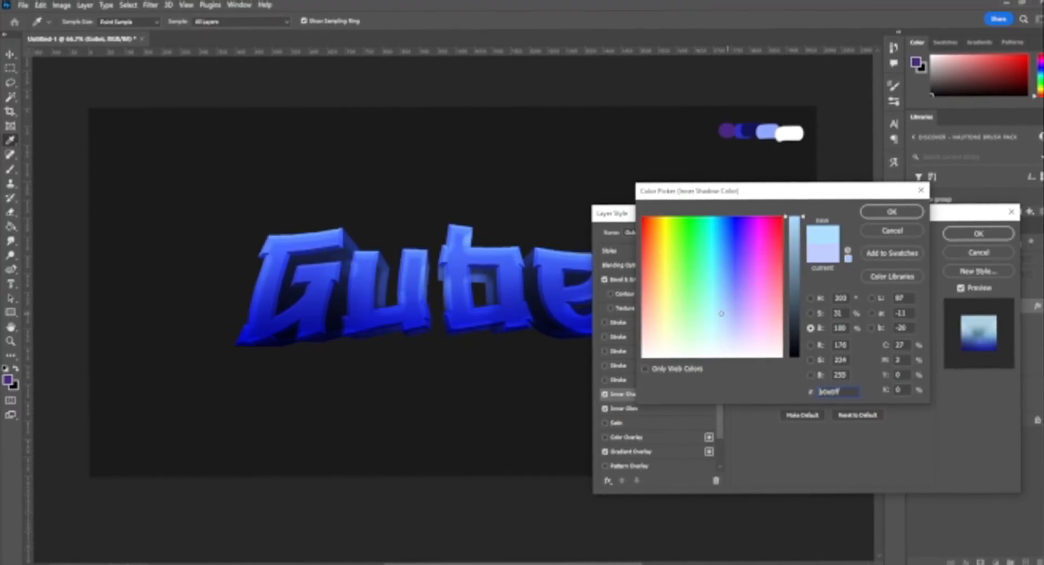
left_click(883, 212)
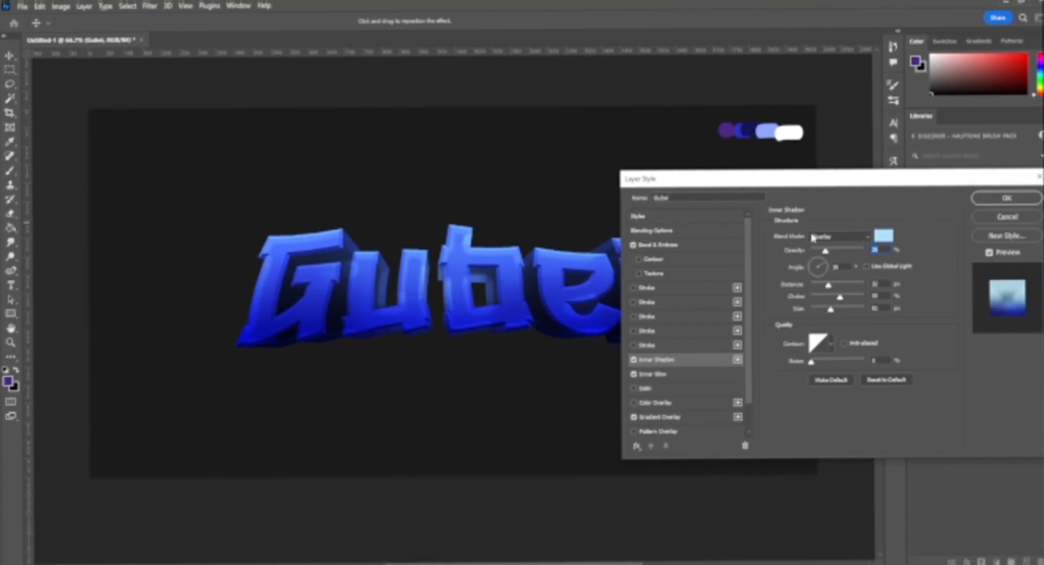
mouse_move(825, 251)
left_mouse_down()
mouse_move(815, 254)
mouse_move(830, 251)
left_mouse_up()
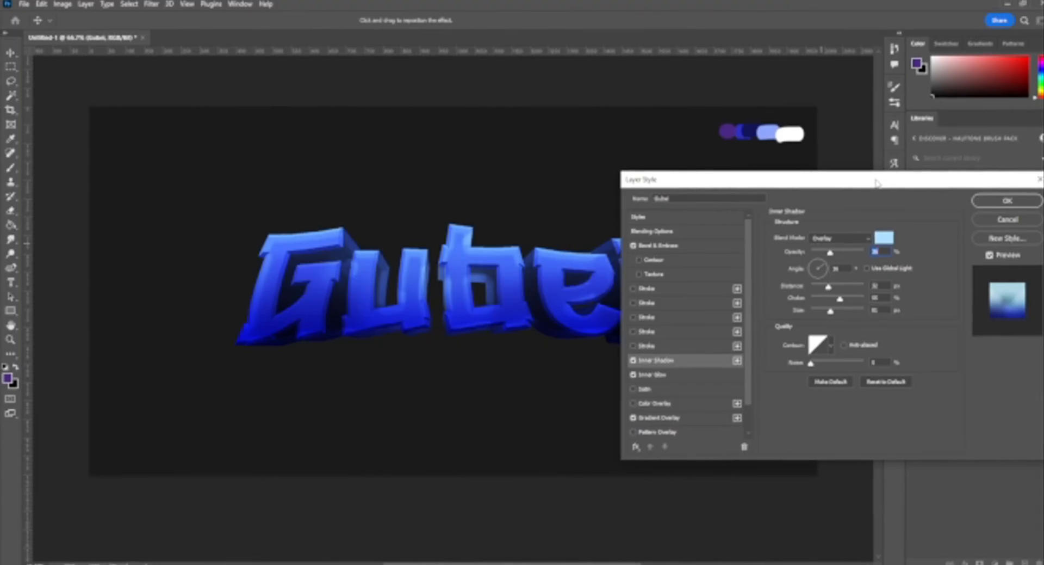
Enable a white Color Overlay in Overlay mode and compare its opacity at 0% and 100%.
left_click_drag(825, 184, 808, 101)
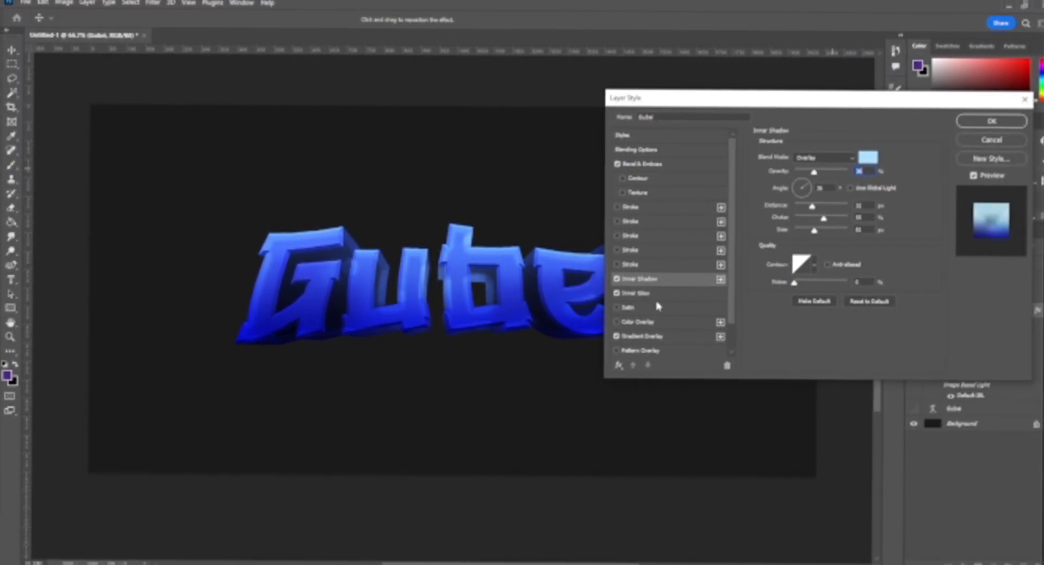
left_click(620, 322)
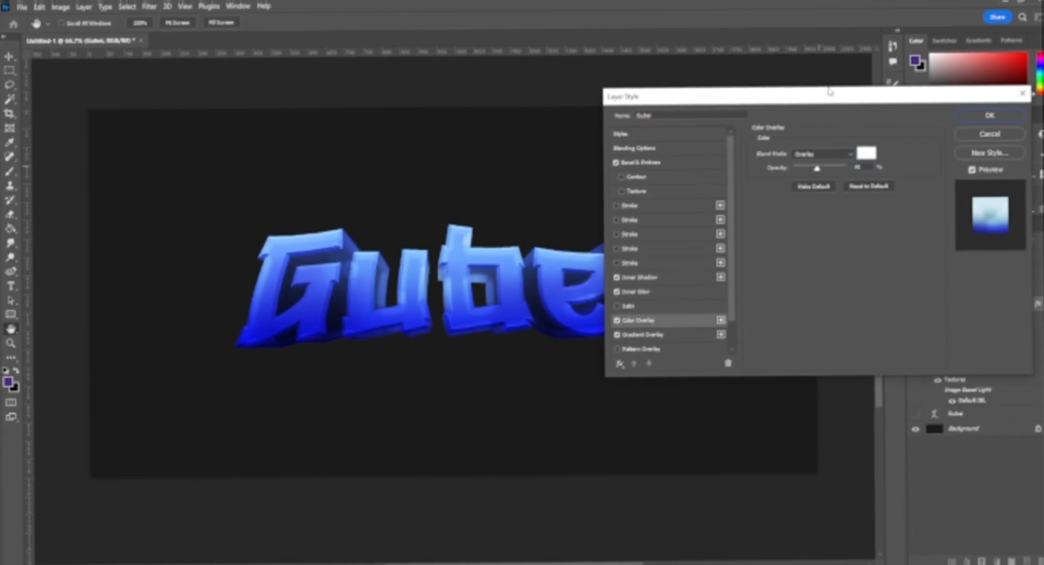
left_click_drag(821, 100, 815, 302)
left_click_drag(812, 371, 788, 372)
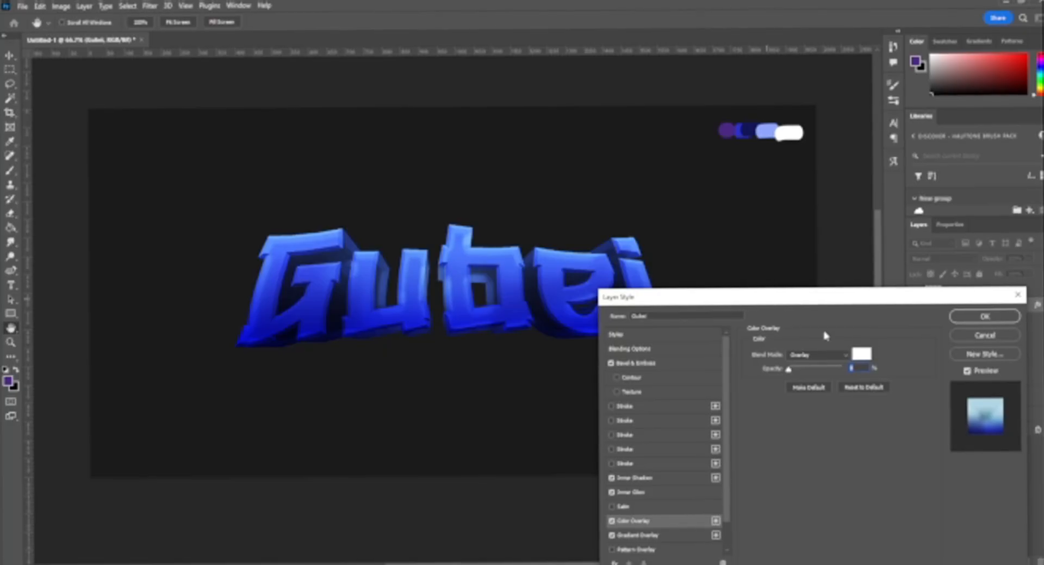
left_click_drag(800, 372, 878, 372)
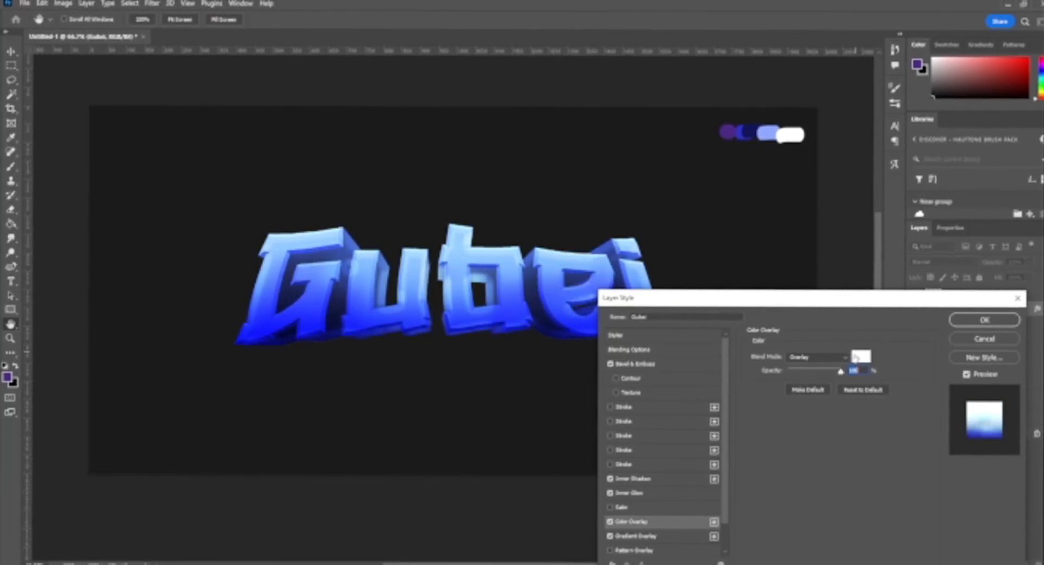
Try green, red and blue as the overlay colour and discard the colour change.
left_click(861, 356)
left_click_drag(783, 187, 895, 144)
left_click_drag(821, 233, 820, 207)
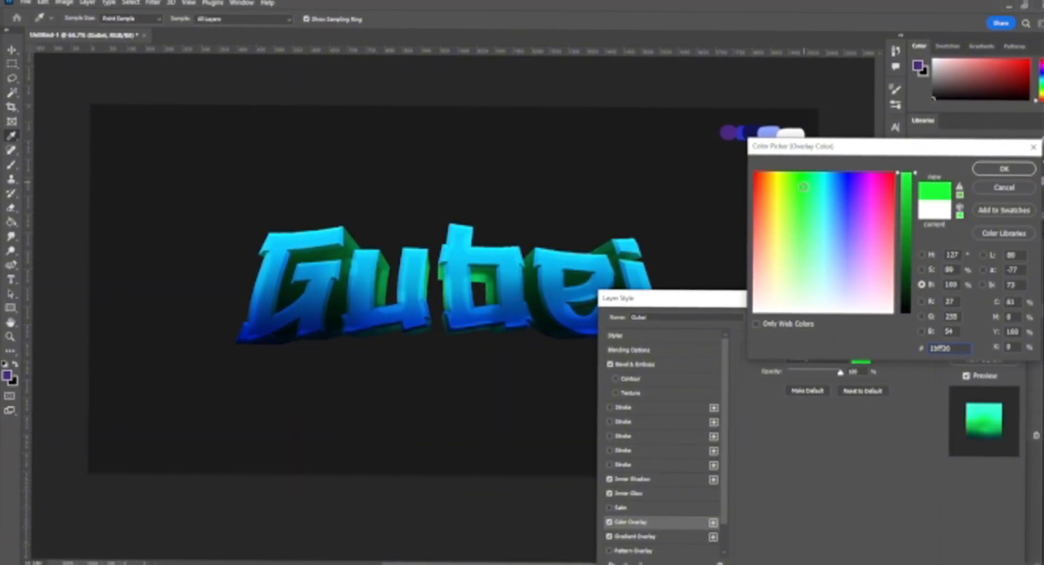
left_click_drag(791, 190, 737, 186)
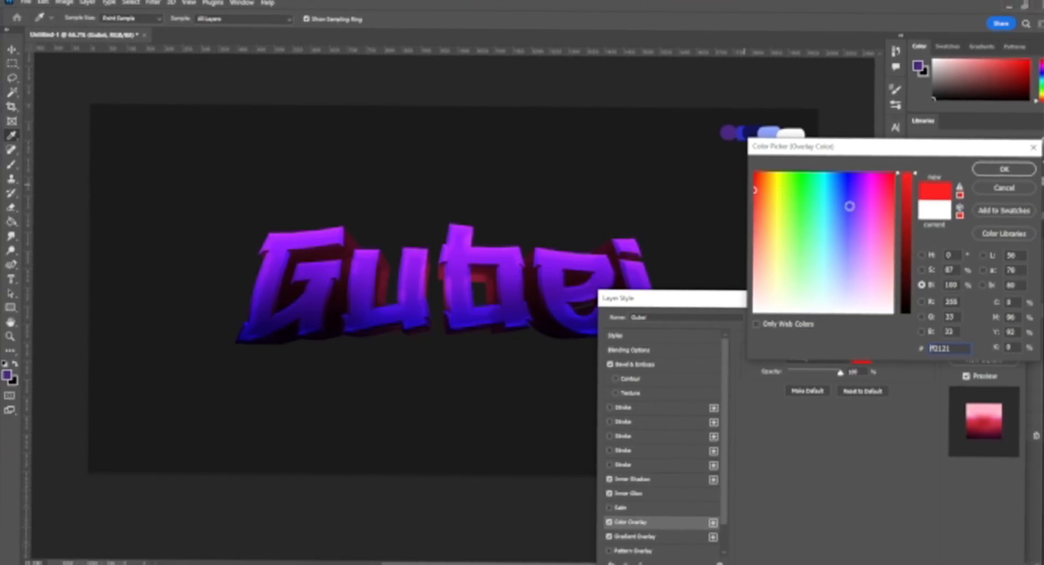
left_click(849, 205)
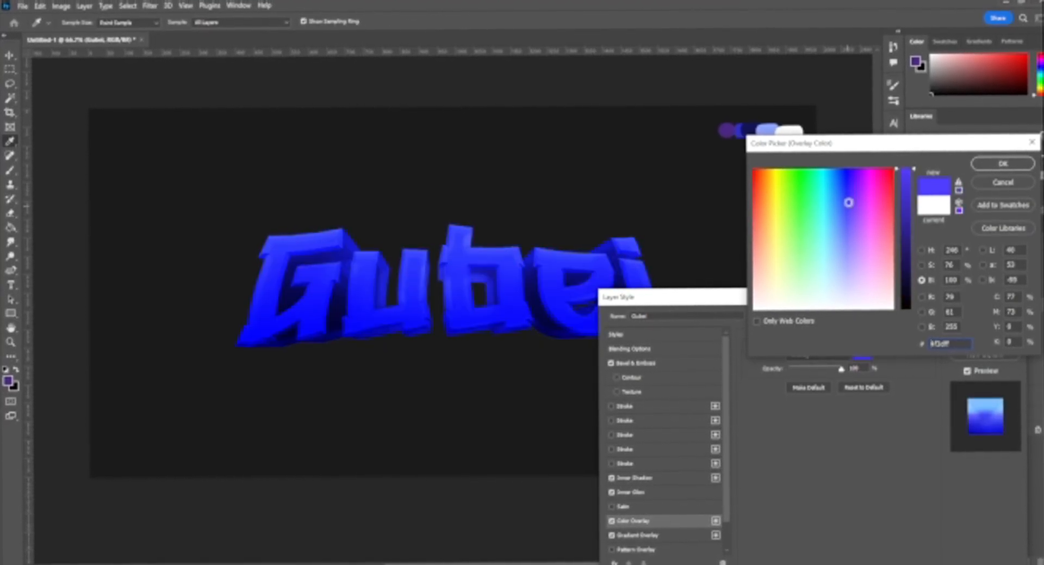
left_click_drag(849, 202, 881, 188)
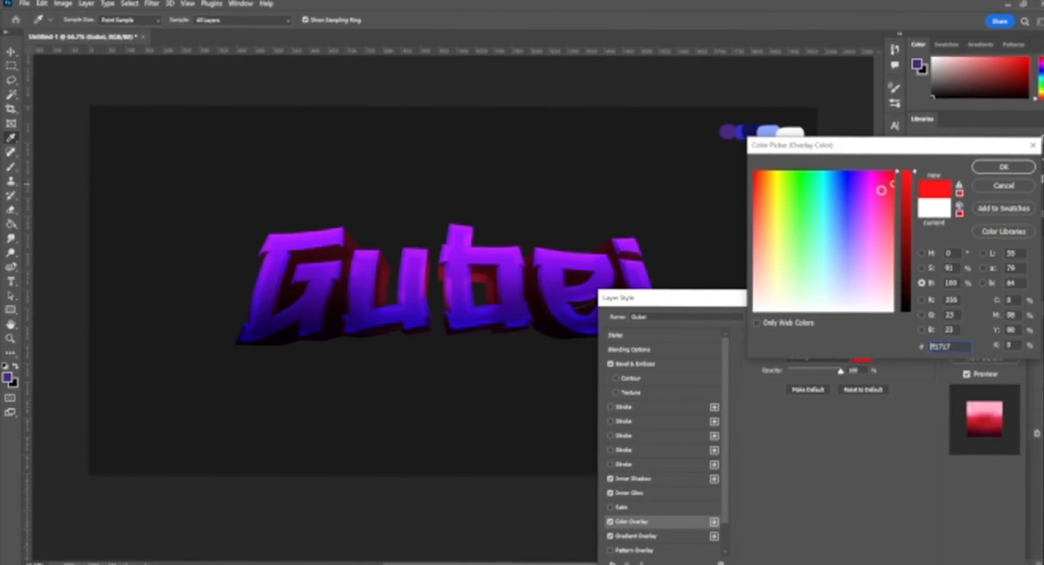
left_click(756, 177)
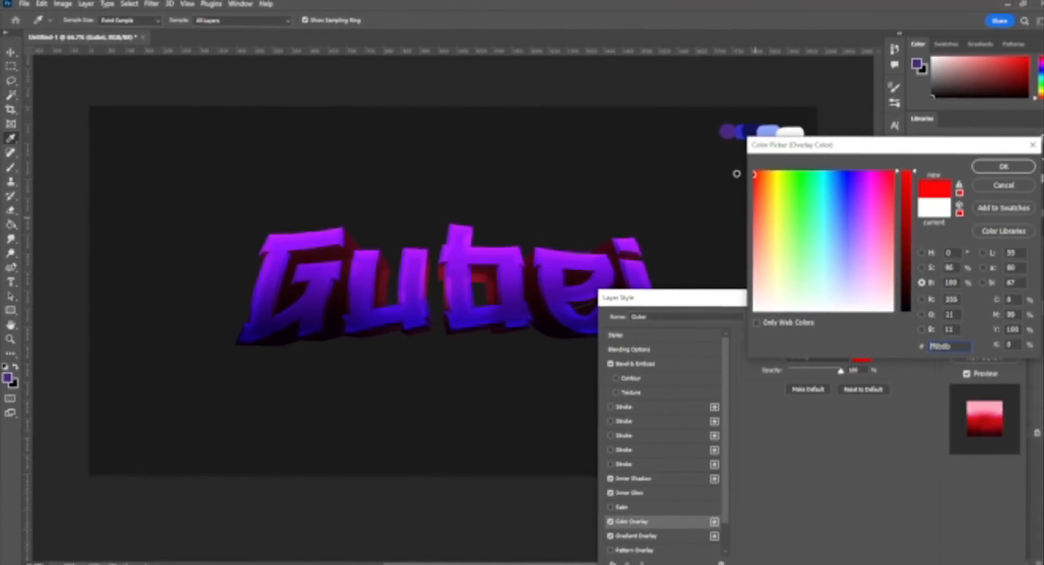
mouse_move(760, 182)
left_mouse_down()
mouse_move(770, 245)
mouse_move(799, 272)
mouse_move(831, 208)
mouse_move(846, 282)
mouse_move(824, 305)
mouse_move(822, 256)
mouse_move(854, 169)
left_mouse_up()
left_click(1002, 183)
Lower the white colour overlay's opacity to about 7% and uncover the lettering to check it.
left_click_drag(844, 298, 899, 189)
type("0")
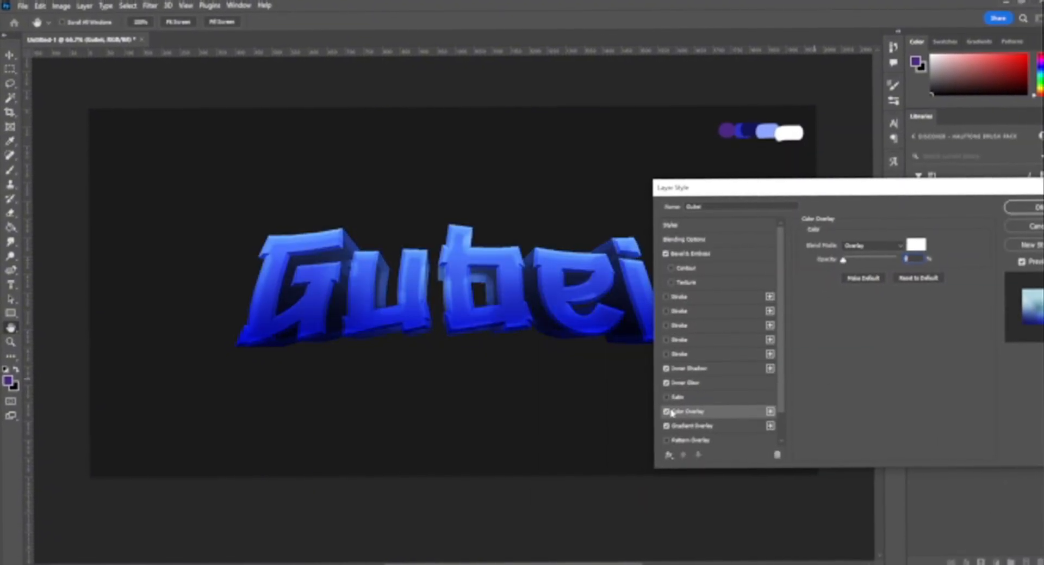
mouse_move(844, 262)
left_mouse_down()
mouse_move(863, 264)
mouse_move(850, 264)
left_mouse_up()
left_click(667, 411)
left_click_drag(723, 189, 695, 93)
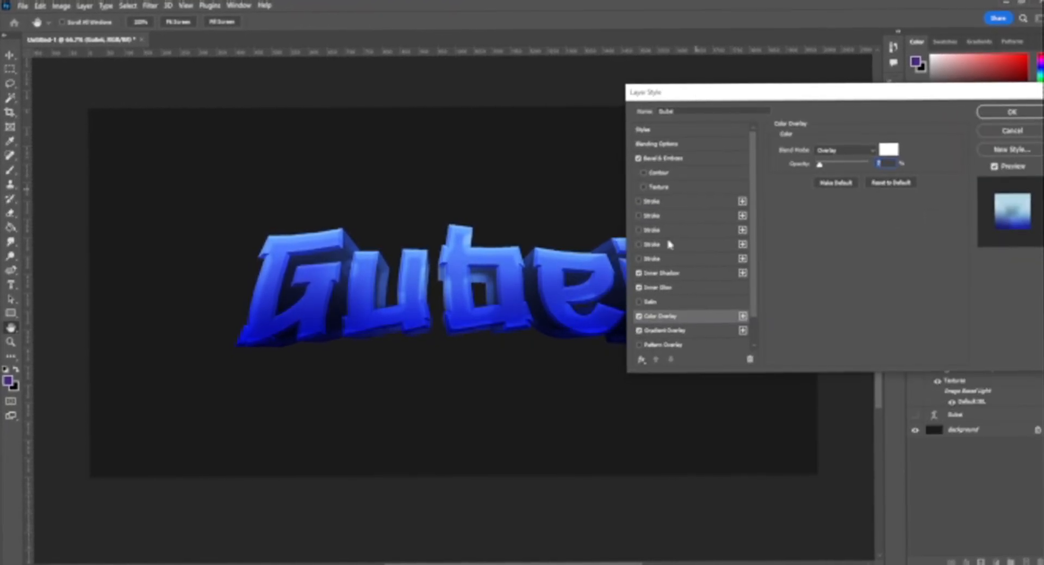
Enable Outer Glow and recolour it a medium blue, trying white and light blue along the way.
scroll(704, 324, "down", 2)
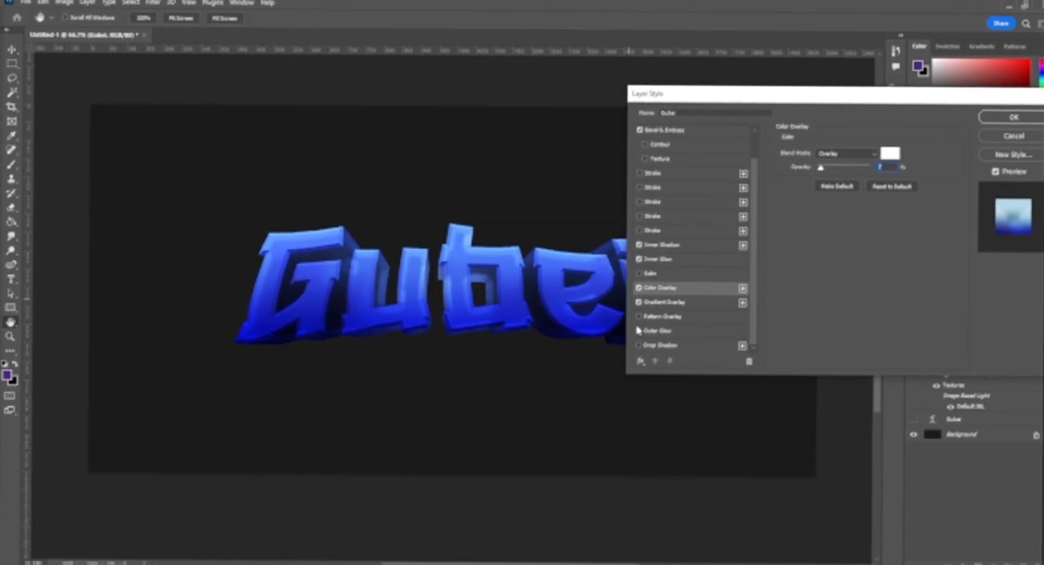
left_click(648, 332)
left_click(807, 178)
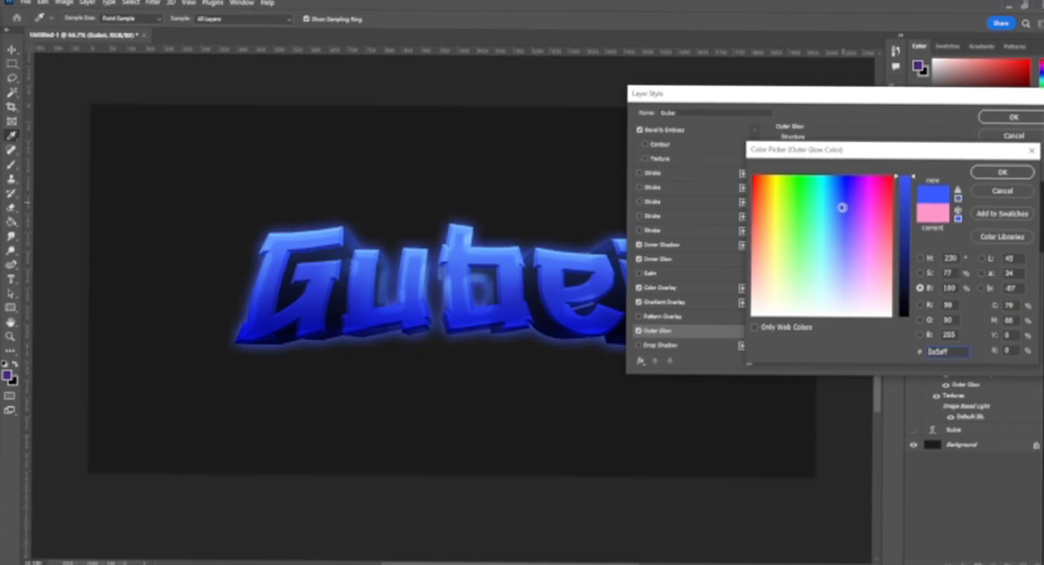
left_click_drag(843, 207, 851, 356)
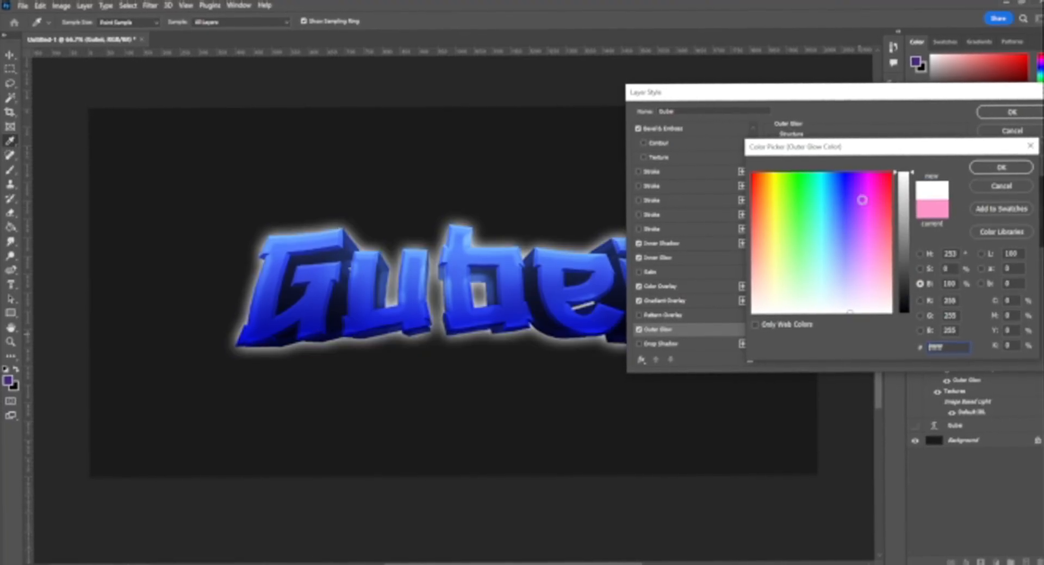
left_click(843, 211)
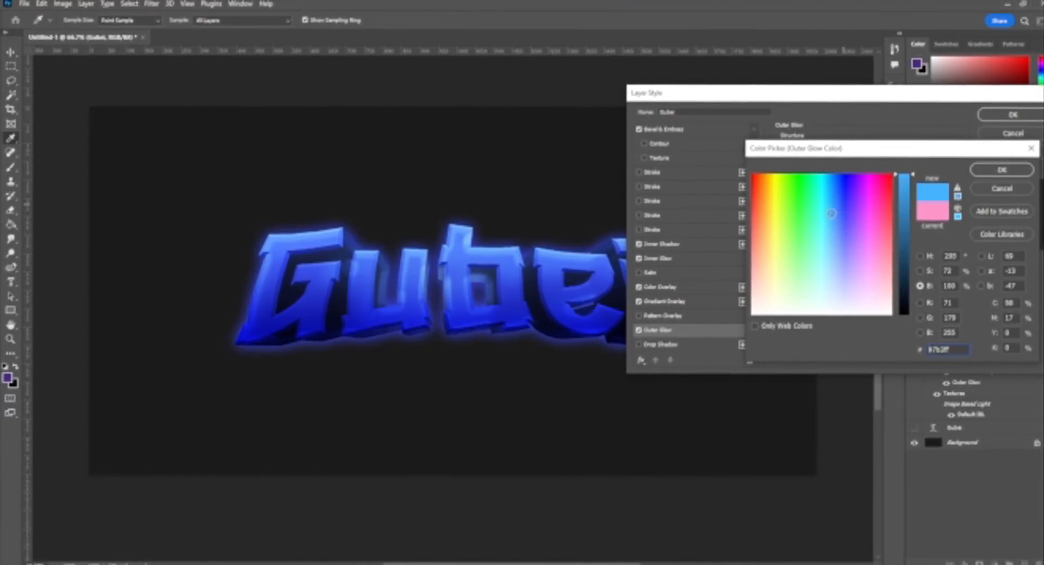
left_click(838, 210)
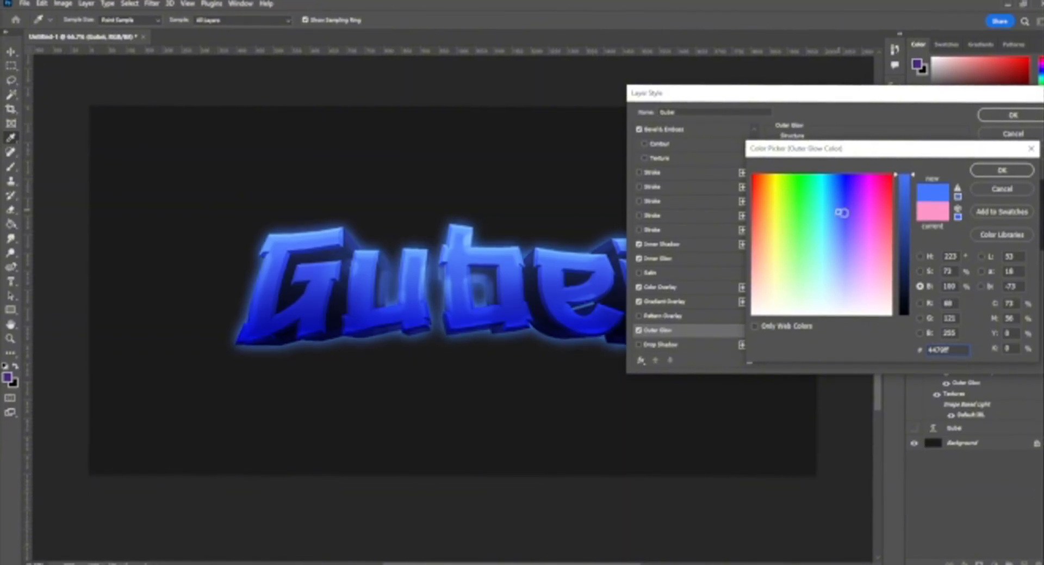
left_click(979, 173)
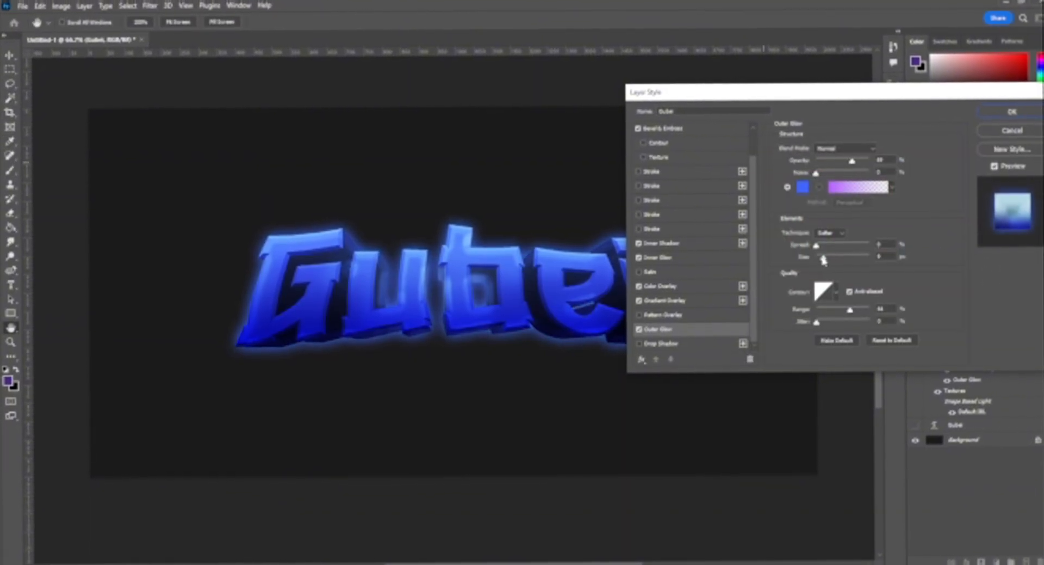
Adjust the outer glow's size and reduce its opacity to about 18%, checking the uncovered lettering.
left_click_drag(827, 259, 830, 259)
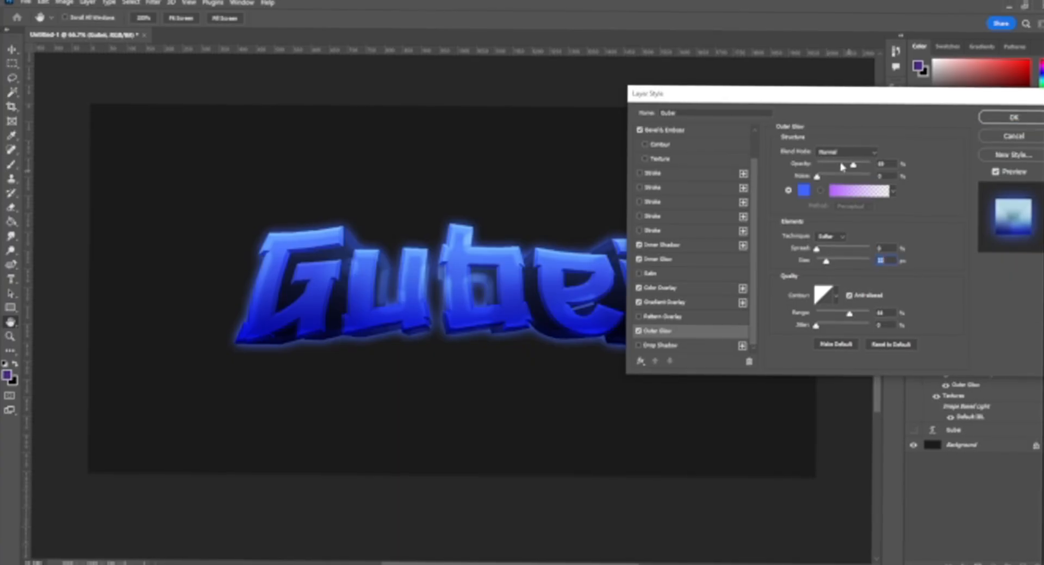
left_click_drag(851, 160, 824, 160)
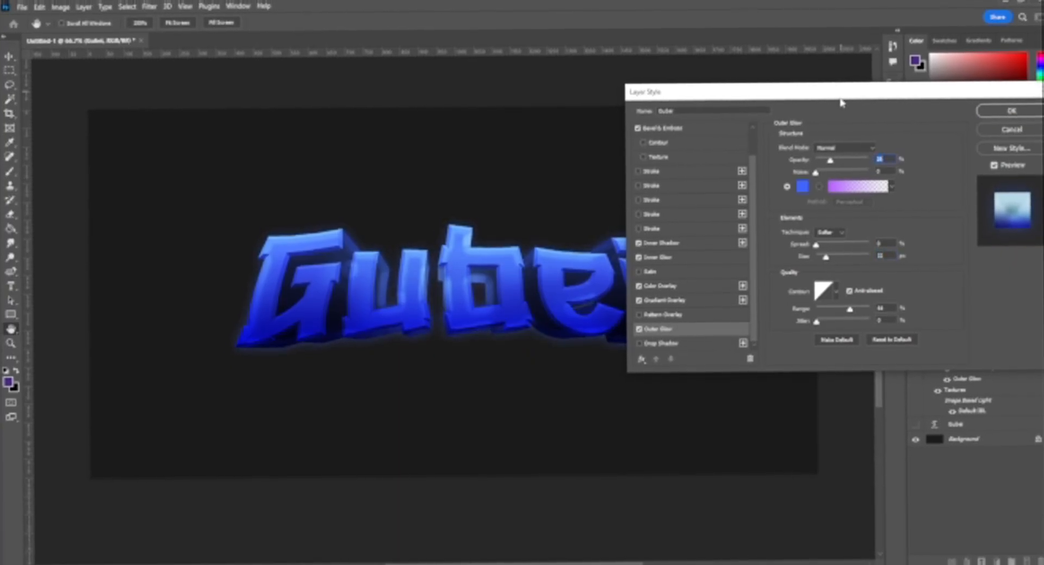
mouse_move(841, 103)
left_mouse_down()
mouse_move(671, 438)
mouse_move(676, 478)
mouse_move(380, 315)
mouse_move(811, 344)
mouse_move(887, 119)
mouse_move(831, 111)
mouse_move(832, 89)
left_mouse_up()
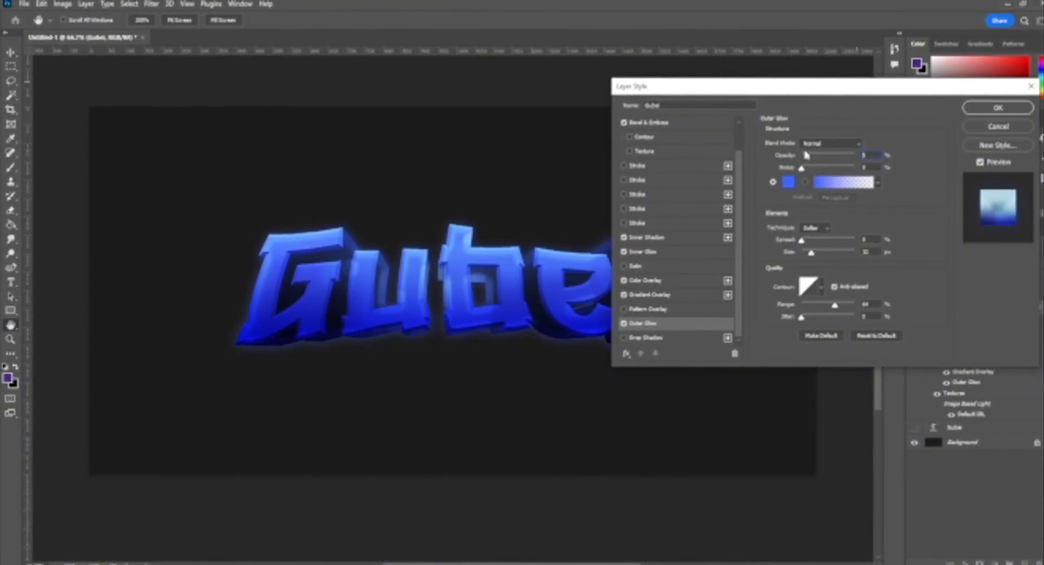
left_click_drag(807, 155, 810, 153)
left_click_drag(829, 90, 886, 104)
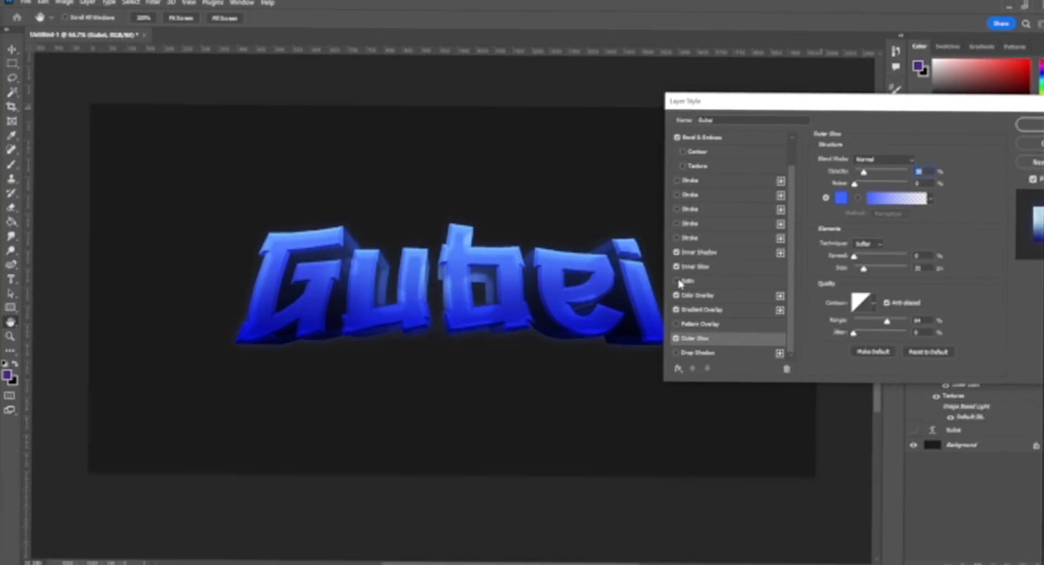
Enable a white Satin effect in Vivid Light mode and lower its opacity to about 10%.
left_click(702, 282)
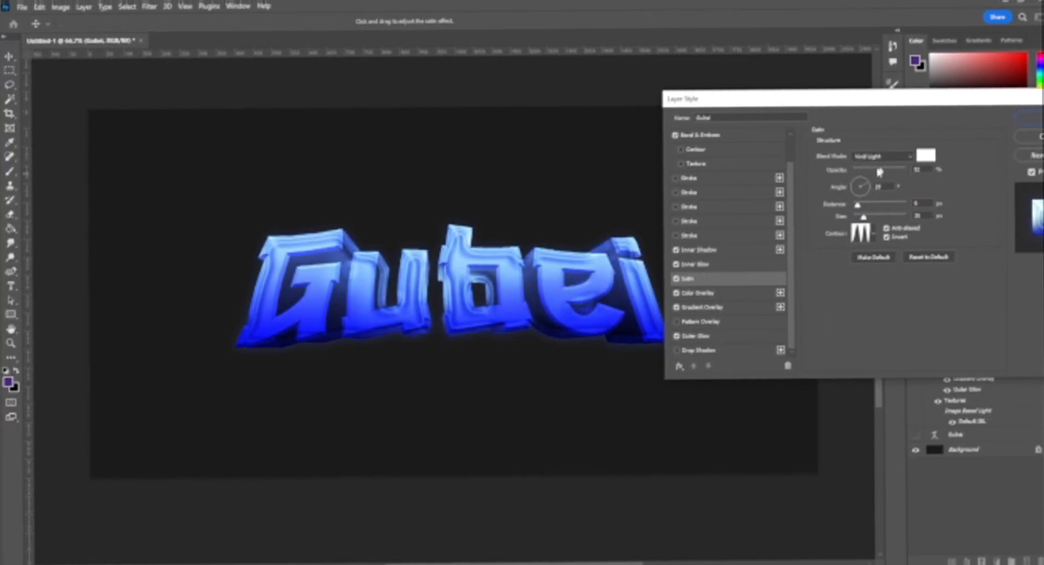
left_click_drag(861, 173, 860, 175)
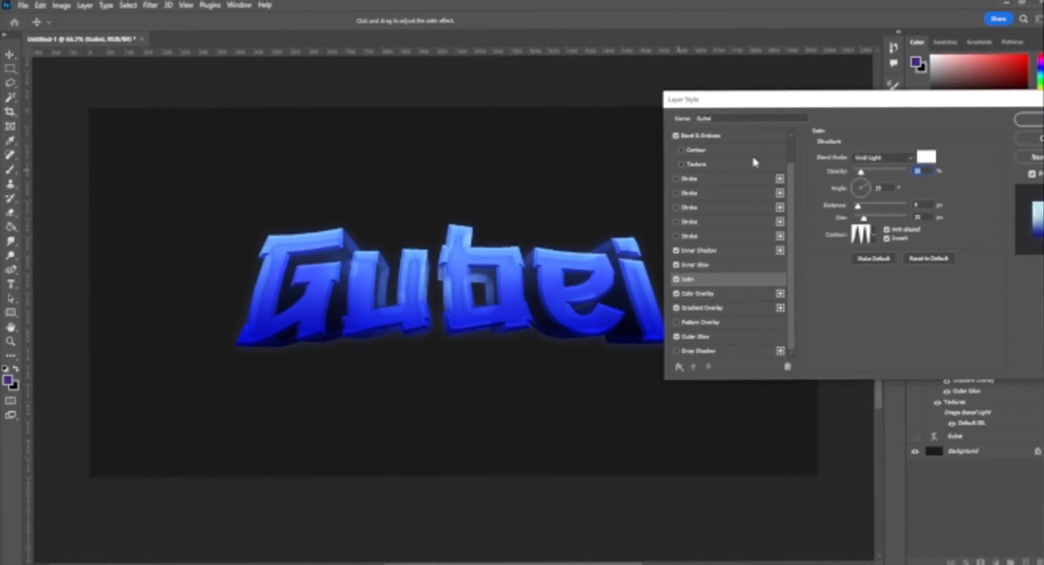
mouse_move(909, 174)
left_mouse_down()
mouse_move(857, 177)
mouse_move(869, 181)
left_mouse_up()
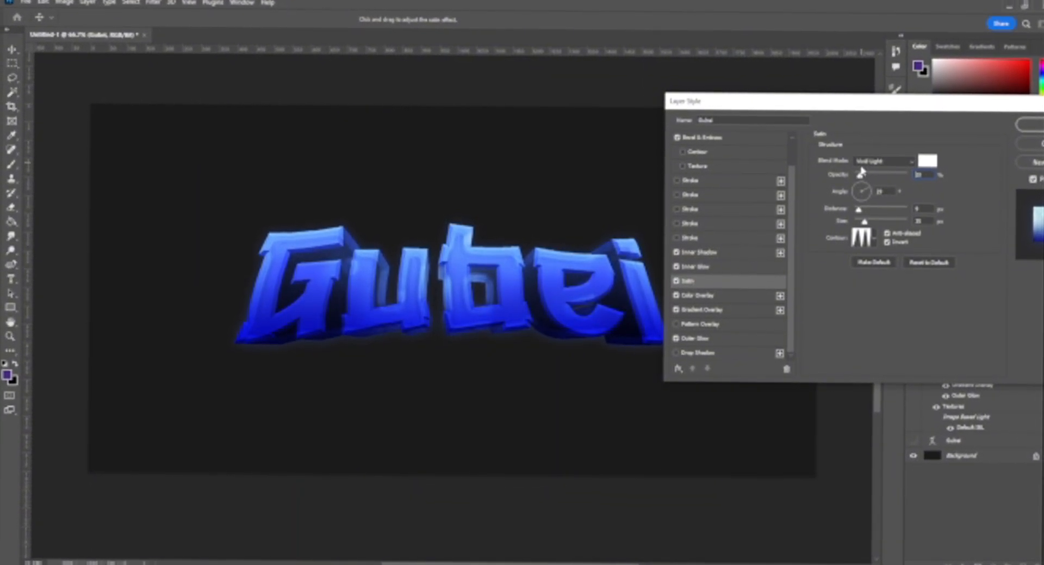
left_click_drag(809, 101, 763, 113)
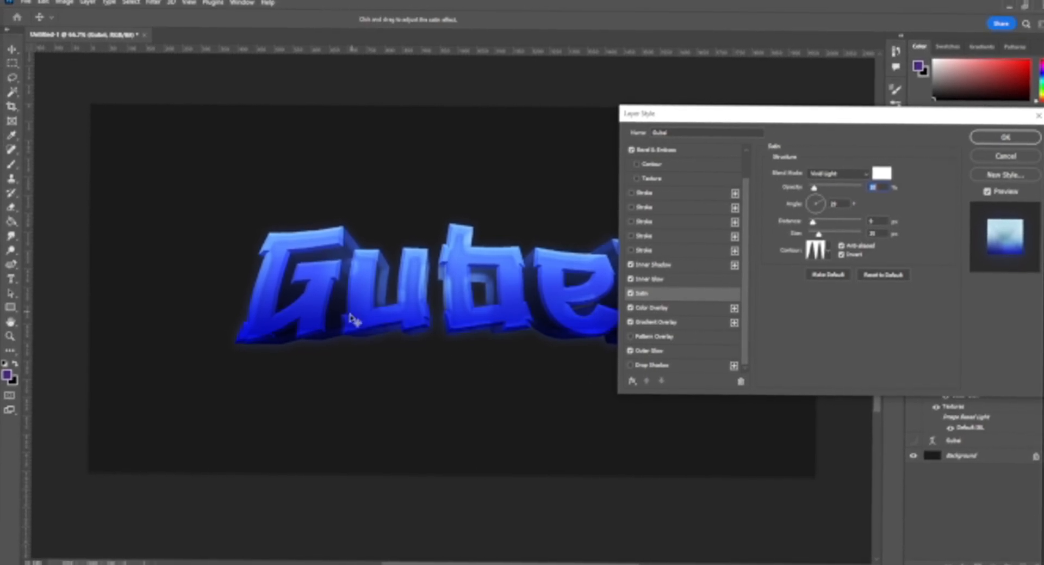
Enable Pattern Overlay in Overlay mode on the lettering and lower its opacity to about 21%.
left_click(653, 336)
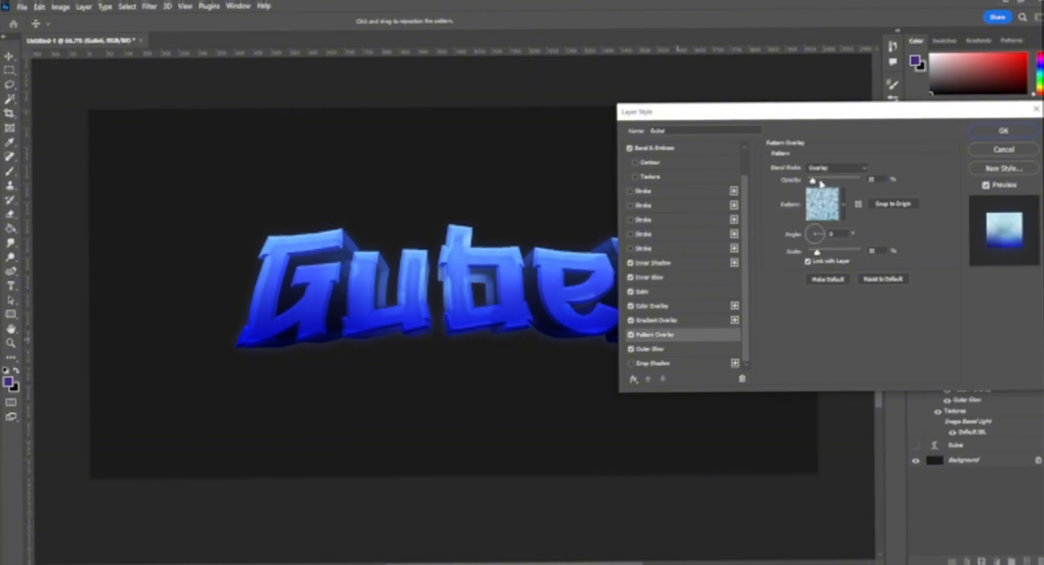
left_click_drag(832, 182, 820, 182)
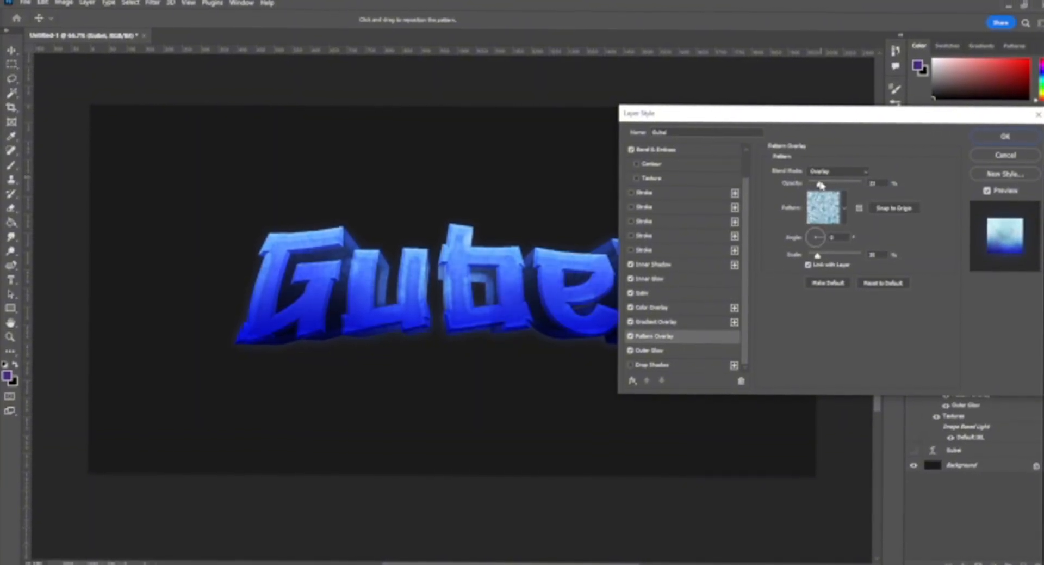
left_click_drag(865, 114, 824, 157)
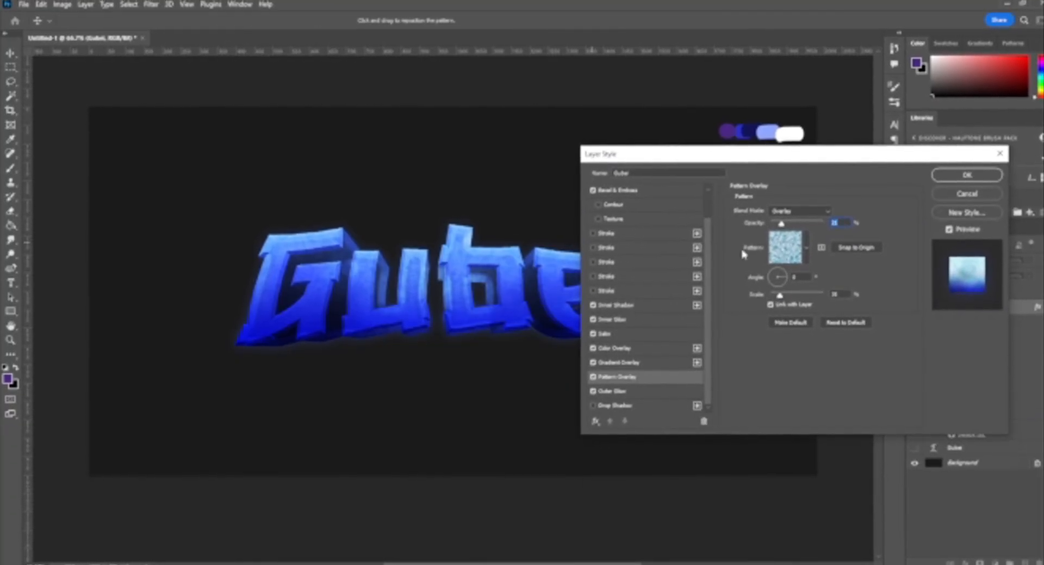
Try the blue, pale green and pale blue Water patterns in the pattern overlay and return to the blue one.
left_click(807, 249)
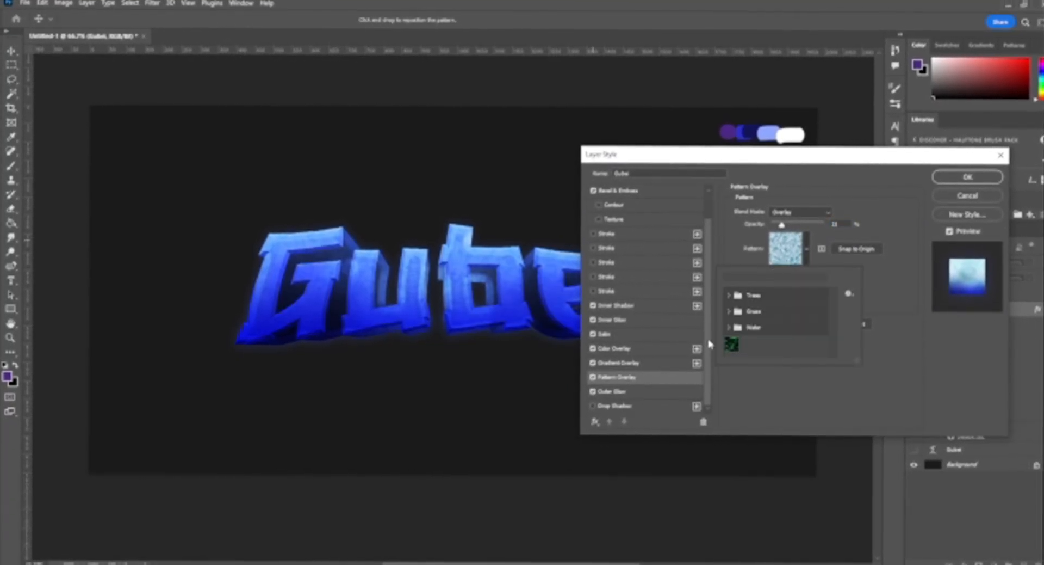
left_click(729, 327)
left_click(743, 344)
left_click(761, 344)
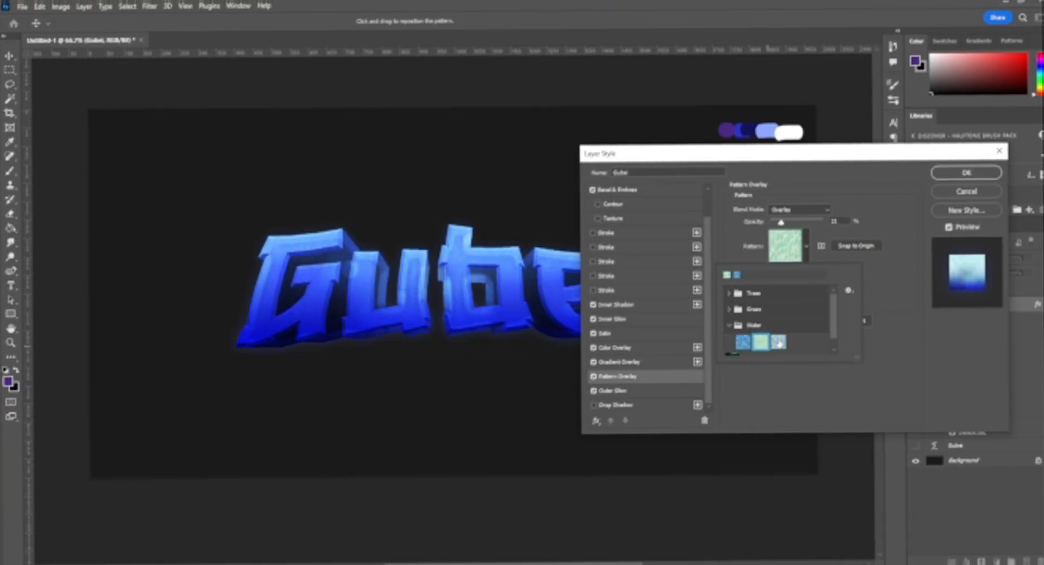
left_click(779, 344)
left_click(743, 344)
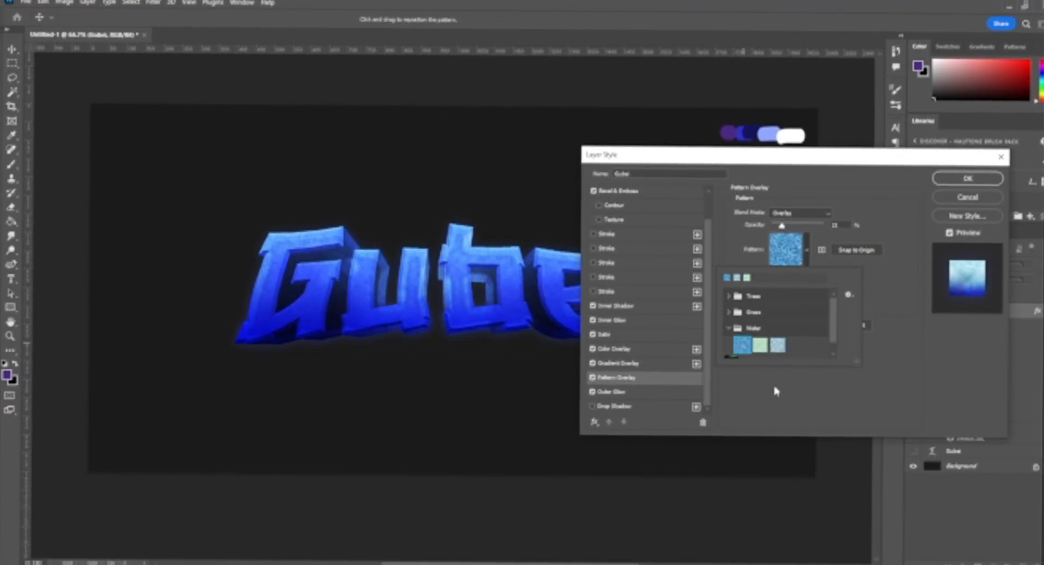
Try the mottled yellow, brown and dark green Grass patterns on the lettering, switching between them repeatedly to compare.
left_click(728, 311)
left_click(743, 326)
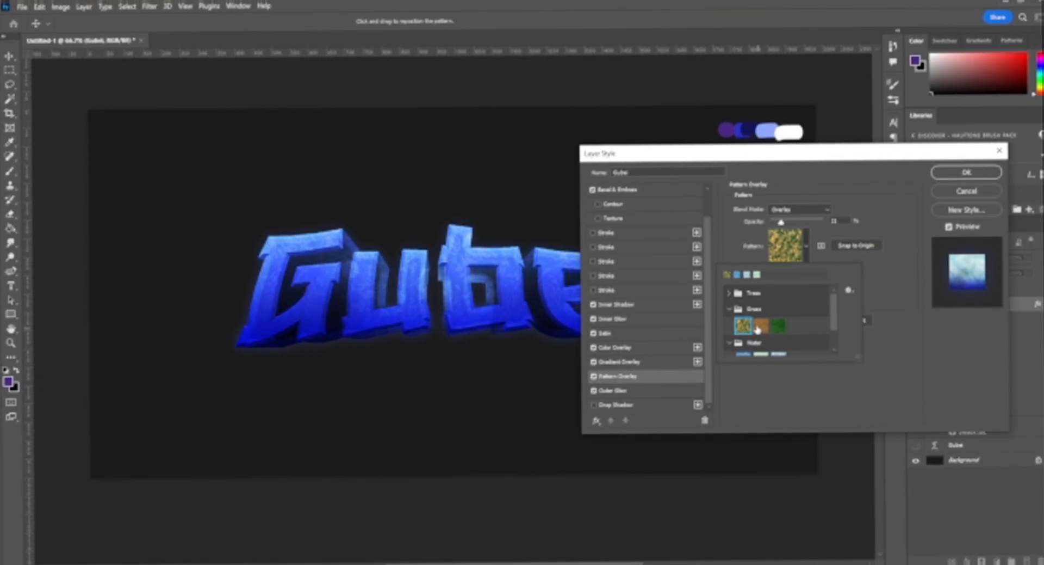
left_click(760, 326)
left_click(778, 328)
left_click(743, 326)
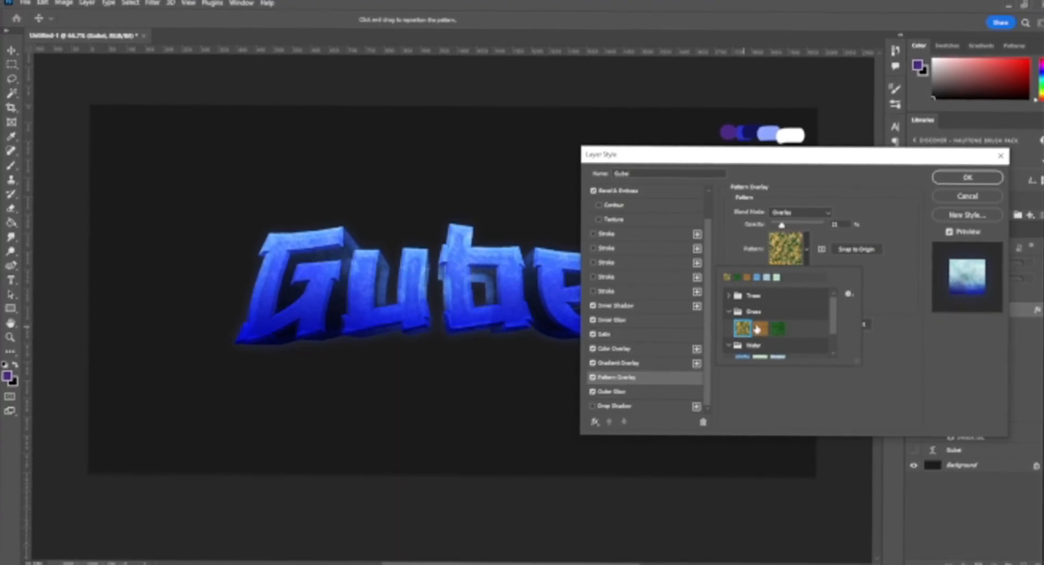
left_click(779, 327)
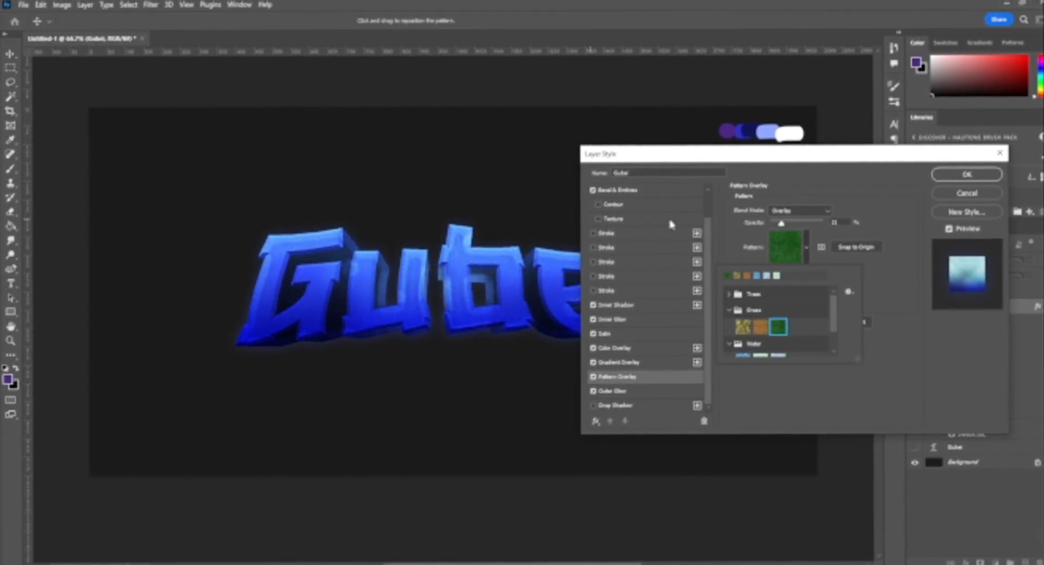
left_click(760, 326)
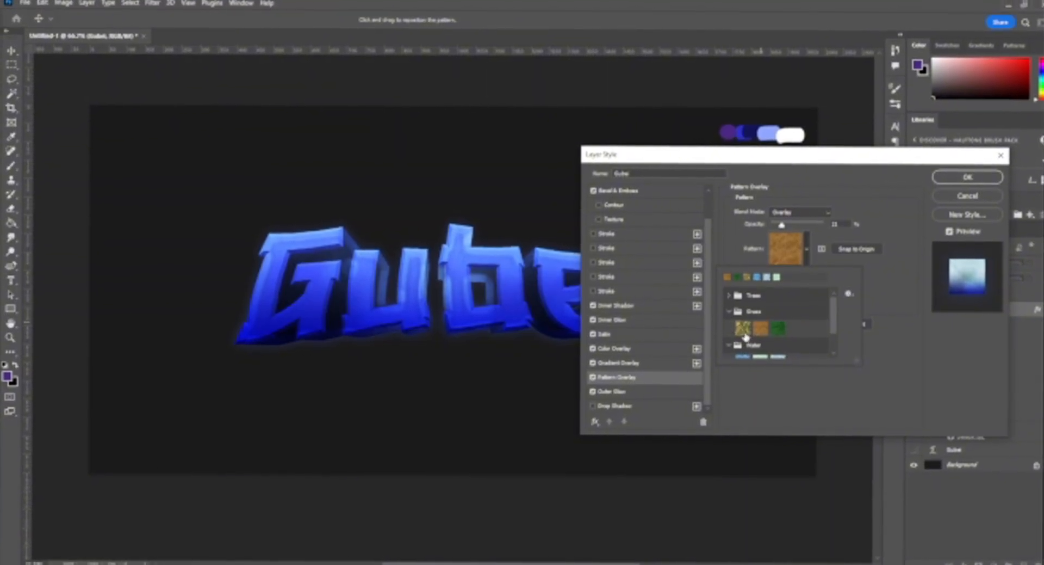
left_click(743, 325)
left_click(761, 326)
left_click(742, 327)
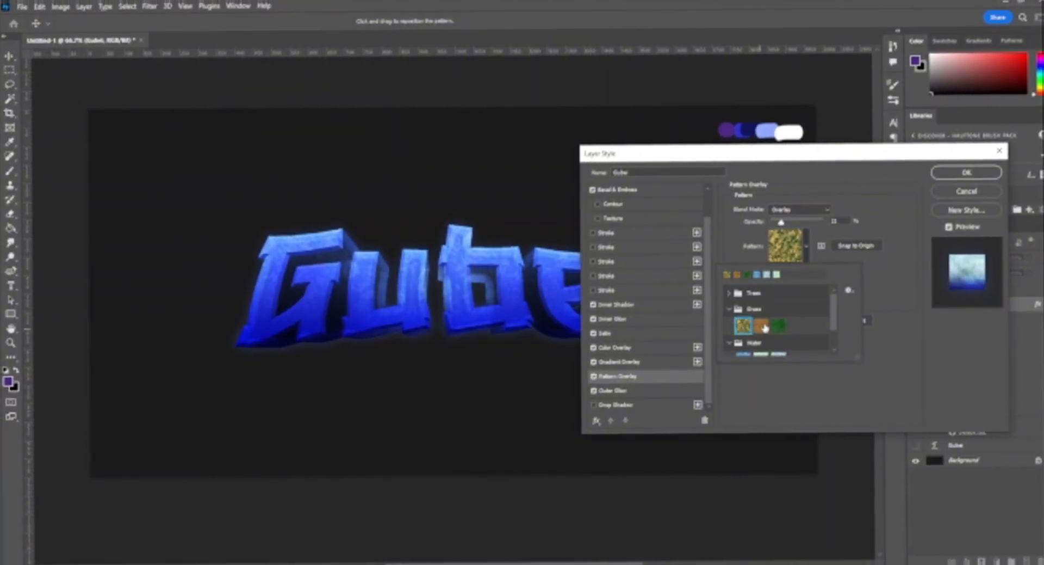
left_click(761, 325)
left_click(779, 326)
scroll(772, 332, "down", 1)
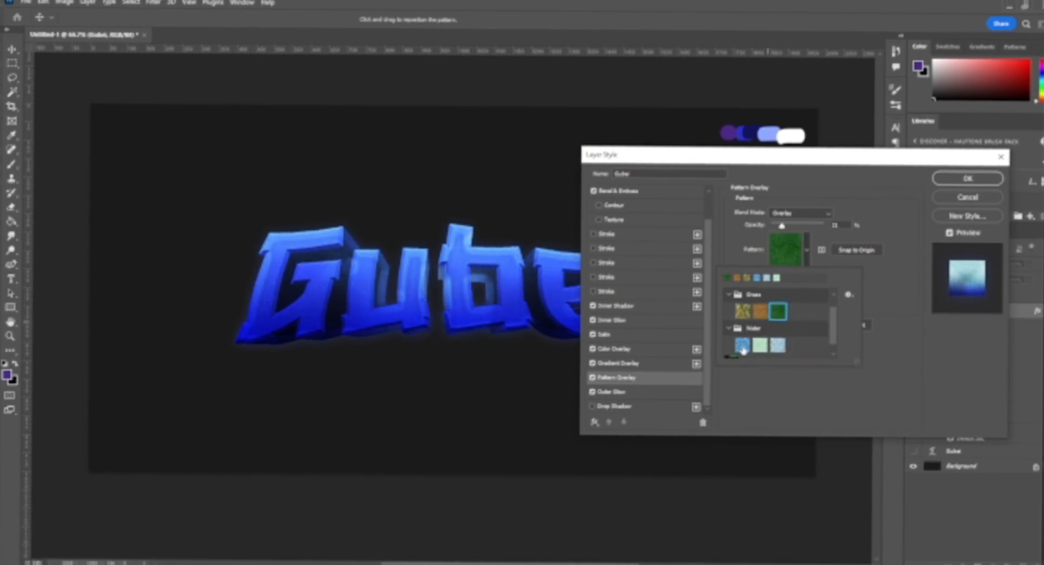
Try the blue Water pattern again at a lower overlay opacity, uncovering less of the lettering's texture.
left_click(741, 341)
left_click(761, 344)
double_click(743, 344)
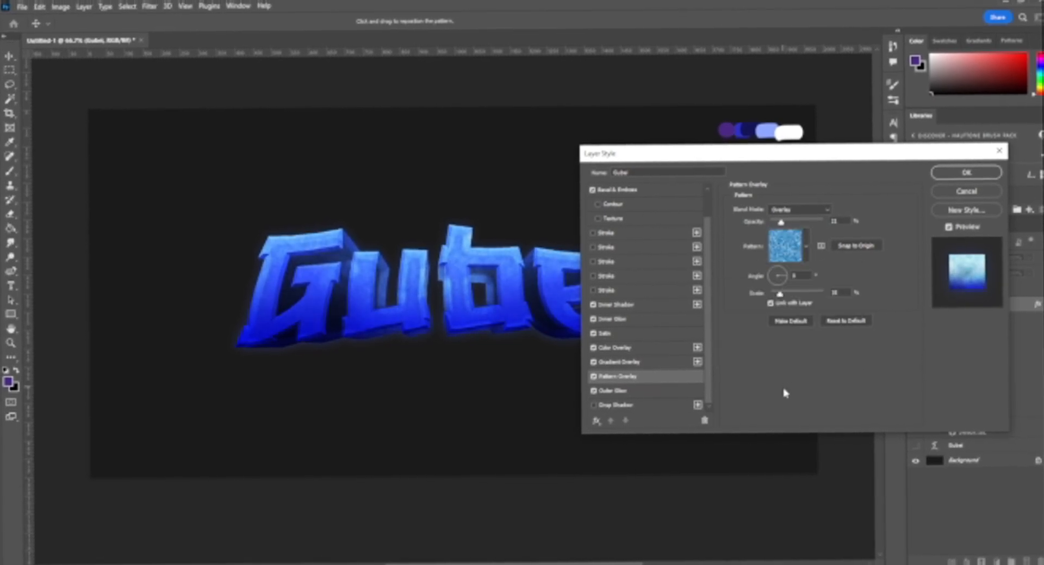
left_click_drag(773, 222, 778, 223)
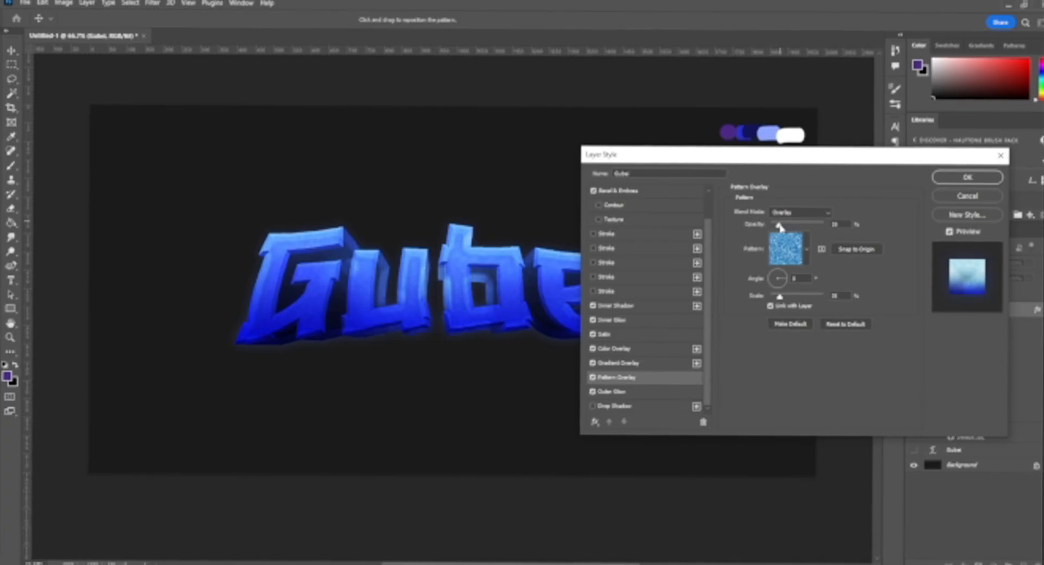
left_click_drag(790, 157, 767, 170)
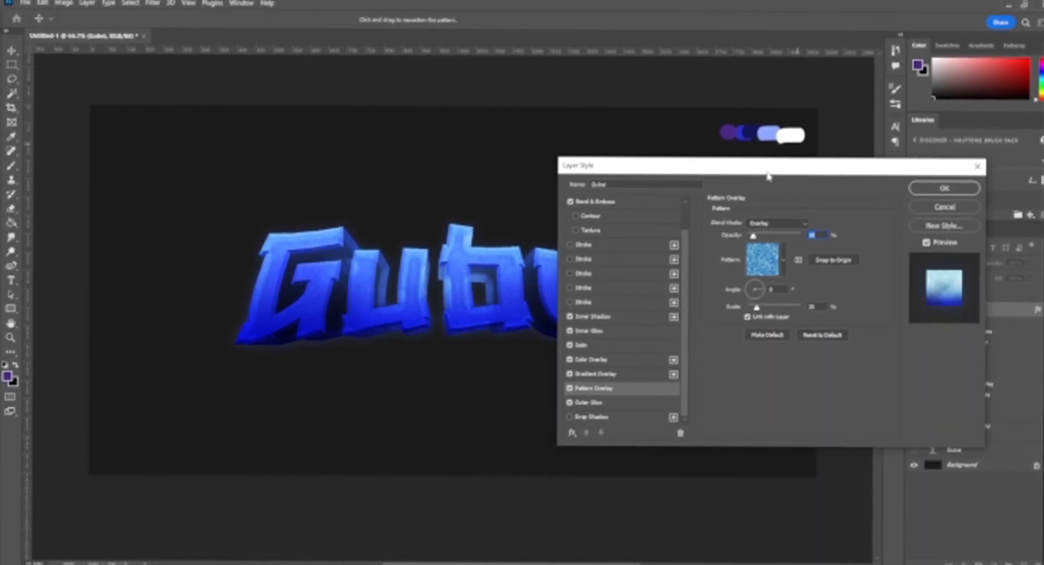
Switch the overlay to the dark green Grass pattern at about 10% opacity, comparing it with the other Grass patterns.
left_click(782, 269)
left_click(738, 320)
left_click(756, 318)
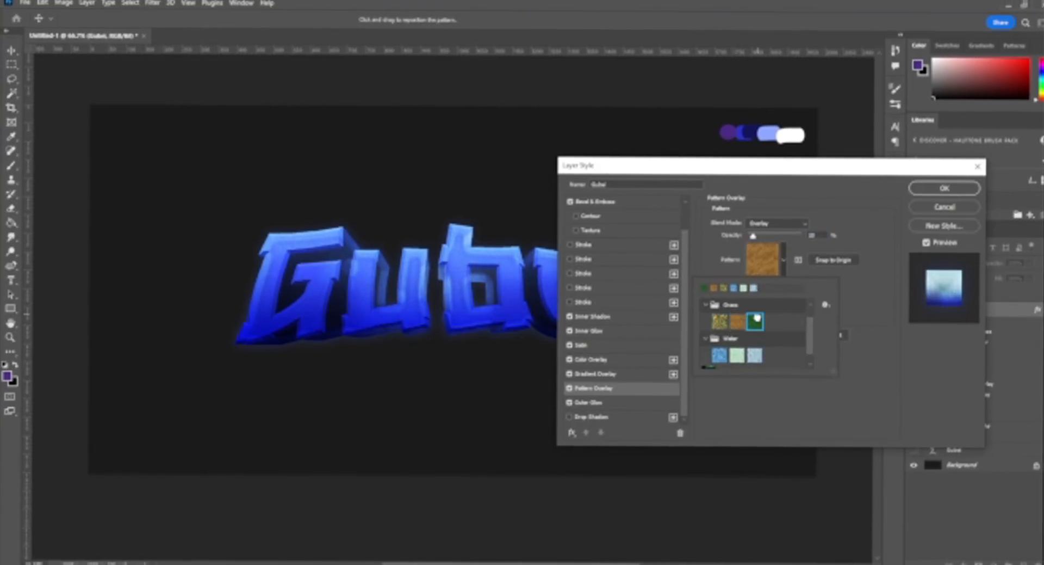
left_click(802, 212)
left_click_drag(758, 236, 754, 234)
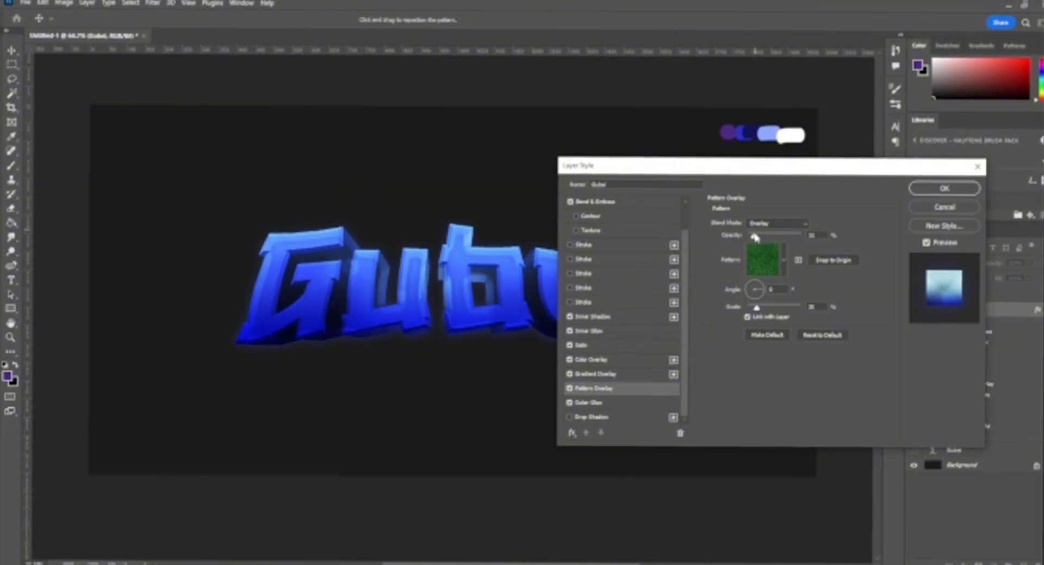
left_click(783, 259)
left_click(737, 321)
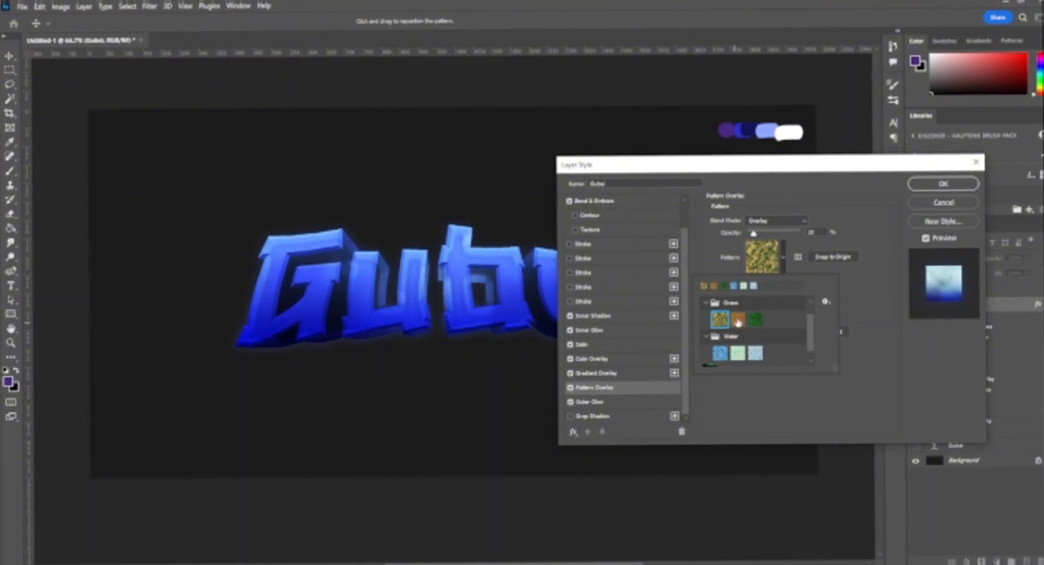
left_click(756, 319)
left_click_drag(736, 165, 663, 123)
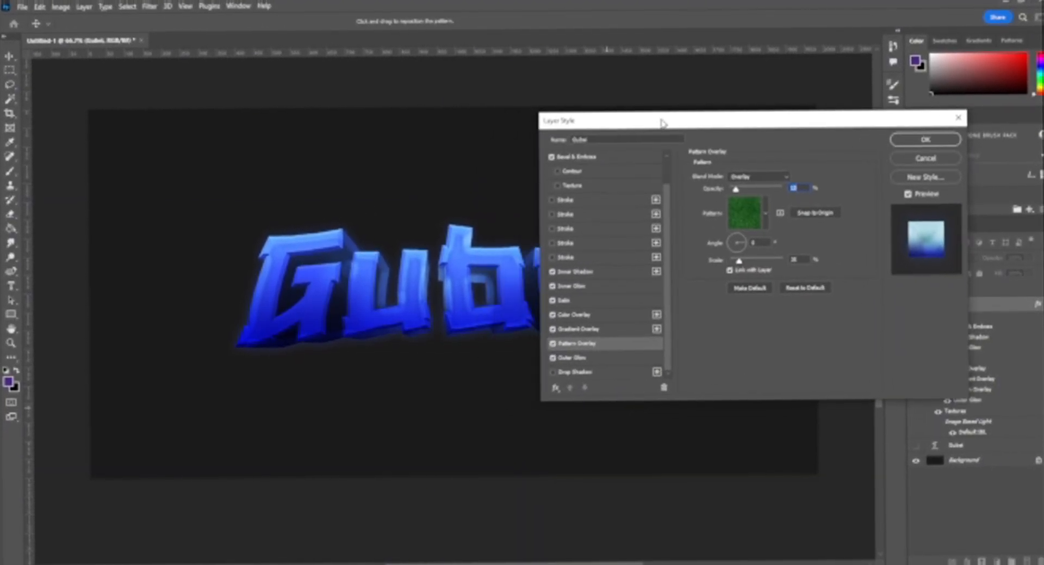
Enable a white Drop Shadow in Normal mode at 100% opacity and set its distance to about 3 px.
left_click(553, 372)
left_click(574, 373)
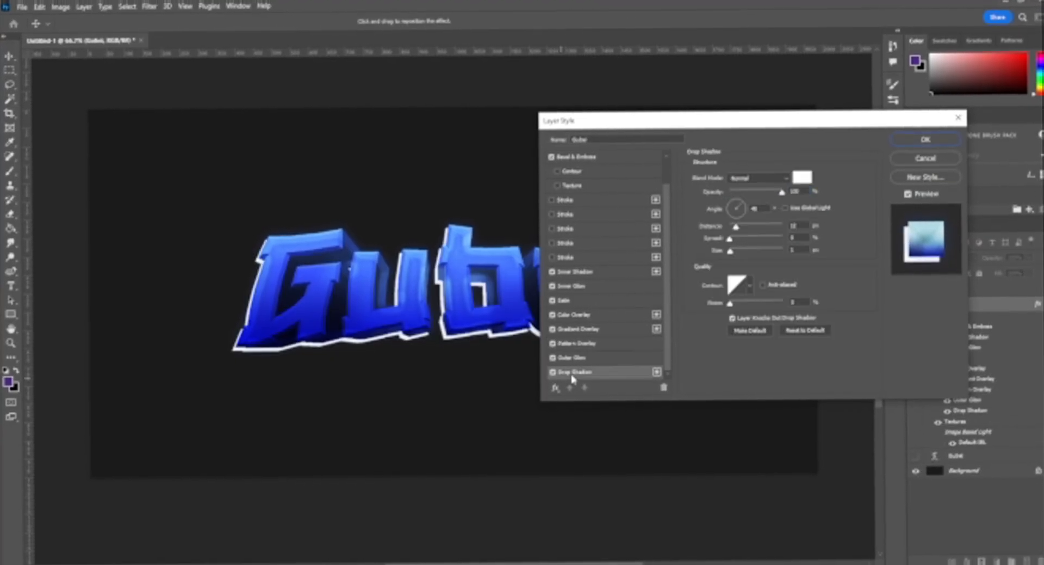
left_click_drag(722, 121, 803, 132)
left_click_drag(817, 238, 820, 233)
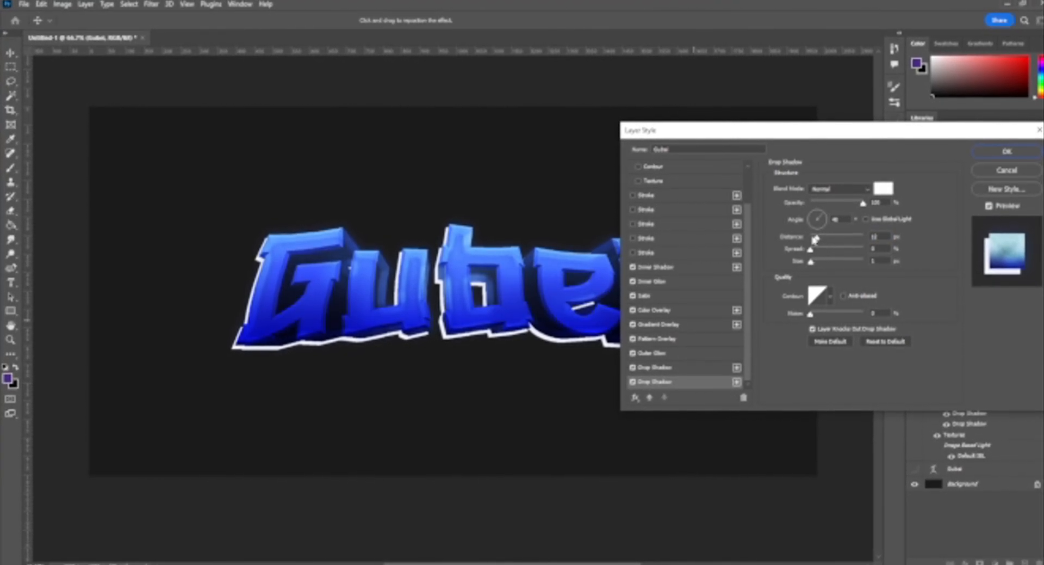
Try a longer second drop shadow in blue and purple shades, cancel the colour change and disable that shadow.
left_click_drag(825, 239, 825, 240)
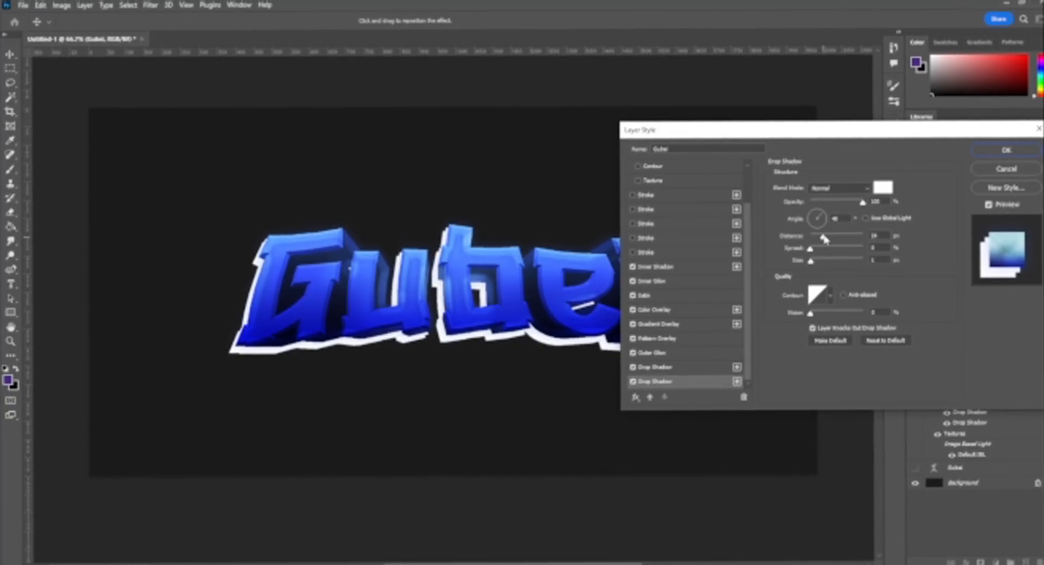
left_click(890, 189)
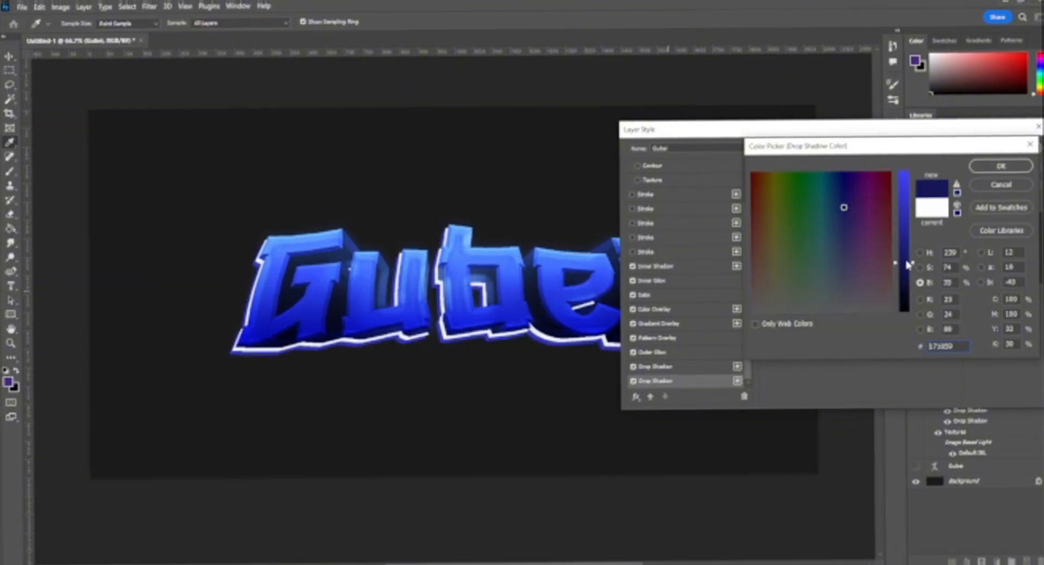
left_click(902, 237)
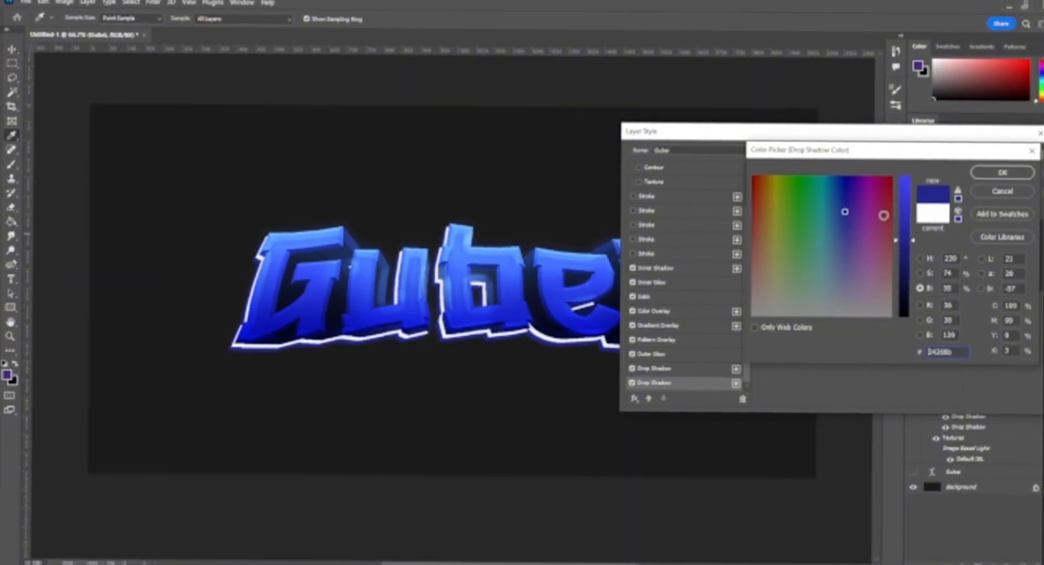
left_click(904, 174)
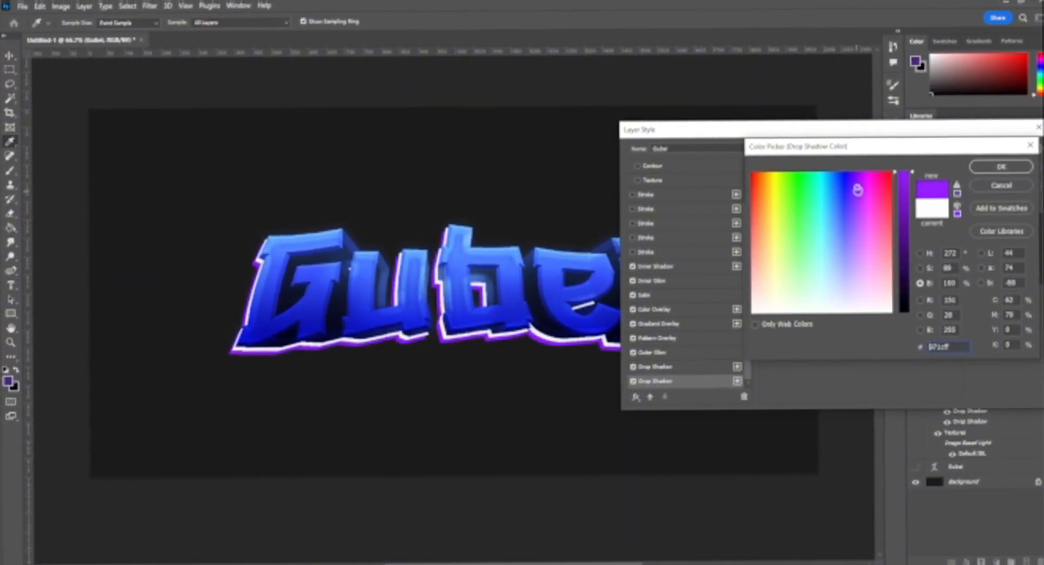
mouse_move(858, 189)
left_mouse_down()
mouse_move(880, 197)
mouse_move(825, 203)
mouse_move(845, 213)
left_mouse_up()
left_click(903, 203)
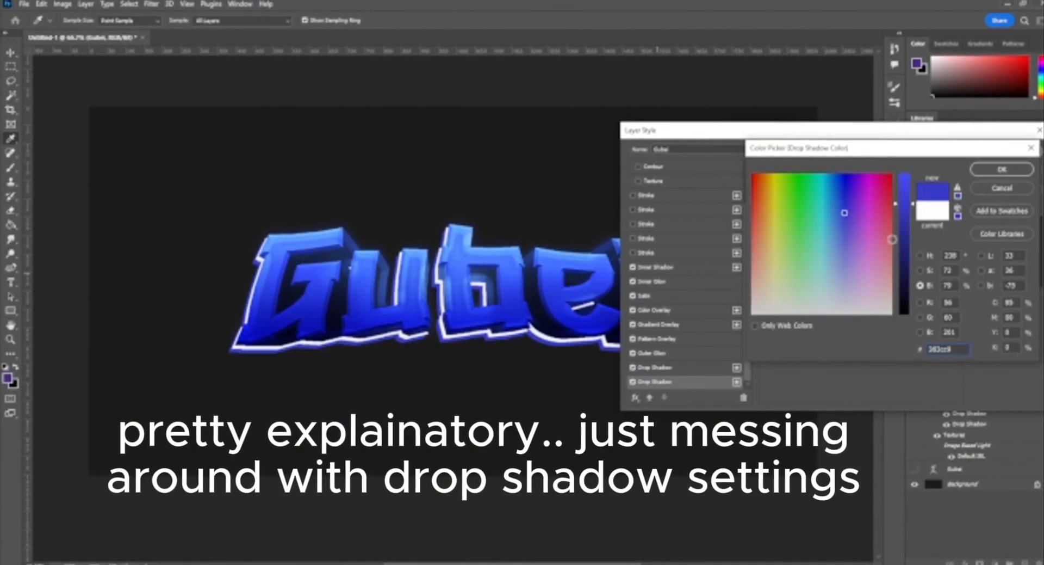
left_click(904, 240)
left_click(1001, 187)
left_click(632, 381)
Review the remaining white drop shadow and the unused Stroke effect, uncover the whole lettering and confirm the layer style.
left_click(684, 367)
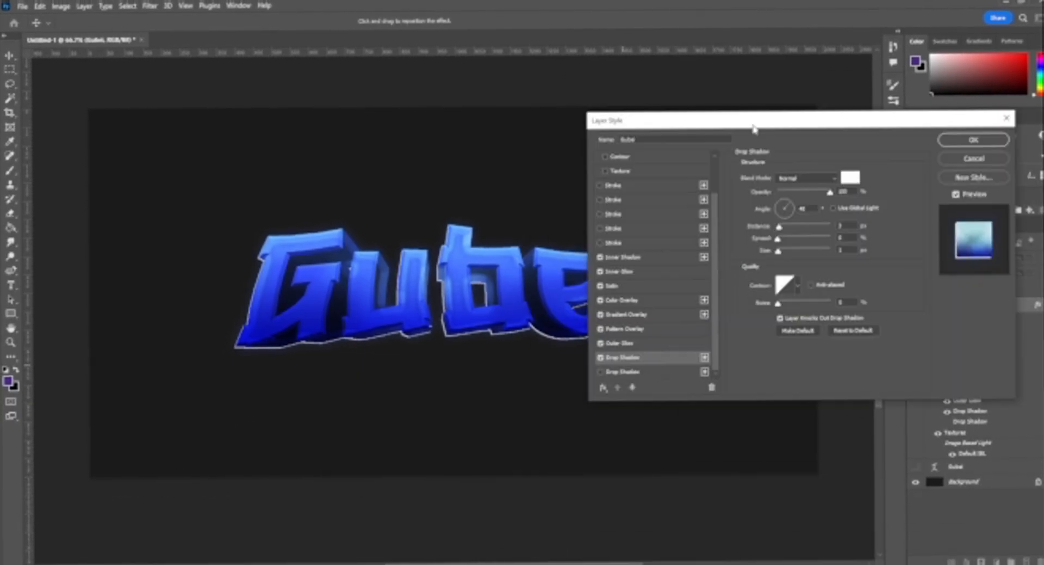
scroll(603, 196, "up", 5)
left_click(612, 222)
mouse_move(706, 118)
left_mouse_down()
mouse_move(491, 295)
mouse_move(700, 298)
left_mouse_up()
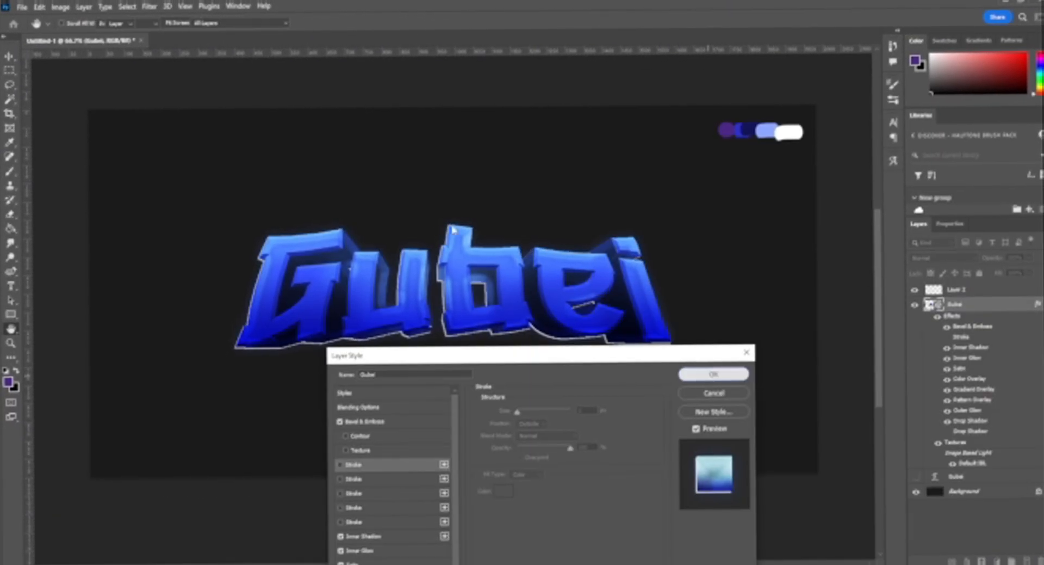
key("Return")
Group the styled 3D lettering layer with its hidden text layer and name the group Type.
key("m")
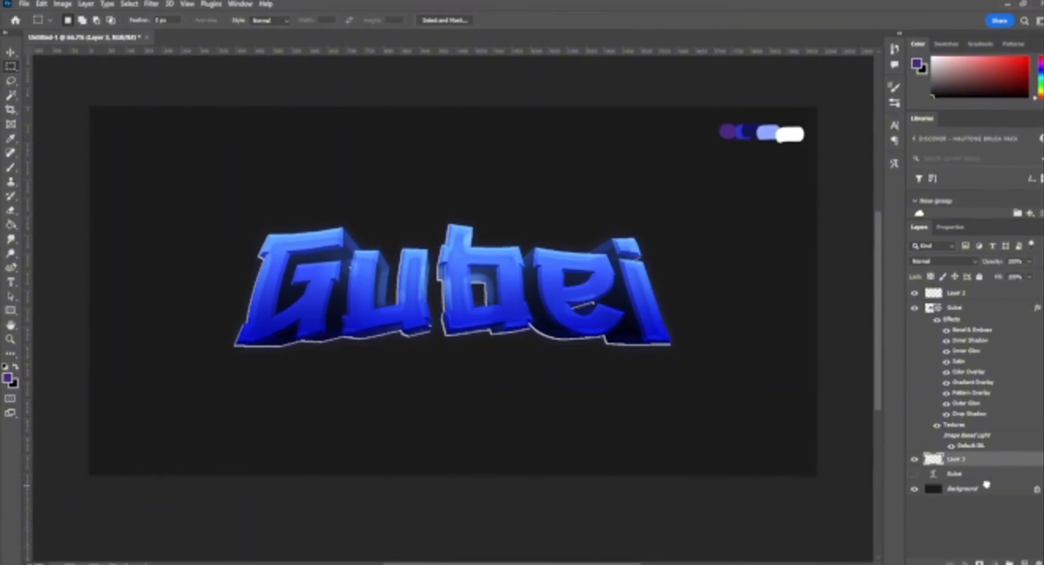
left_click(956, 310)
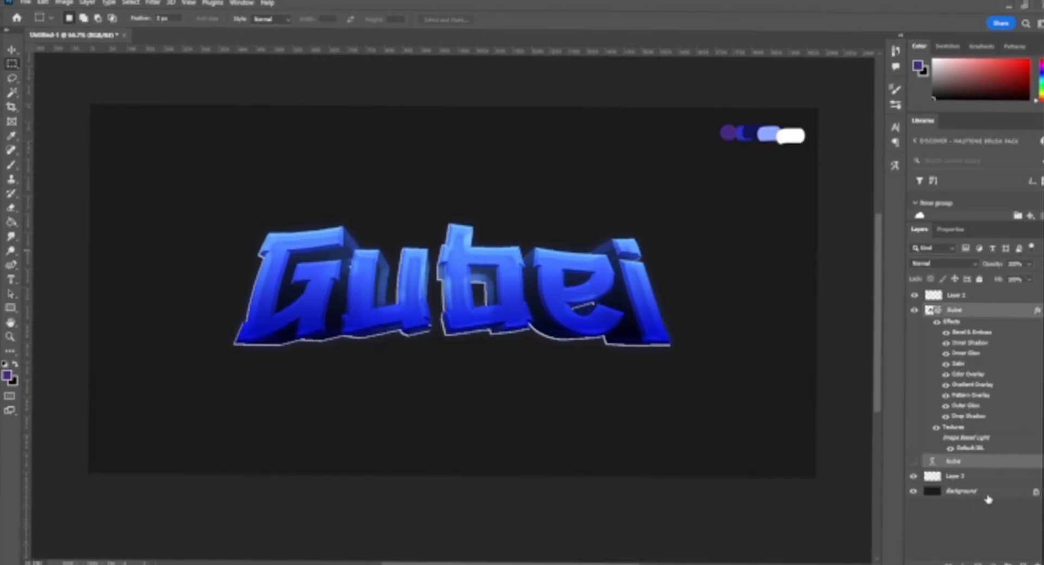
left_click(960, 456)
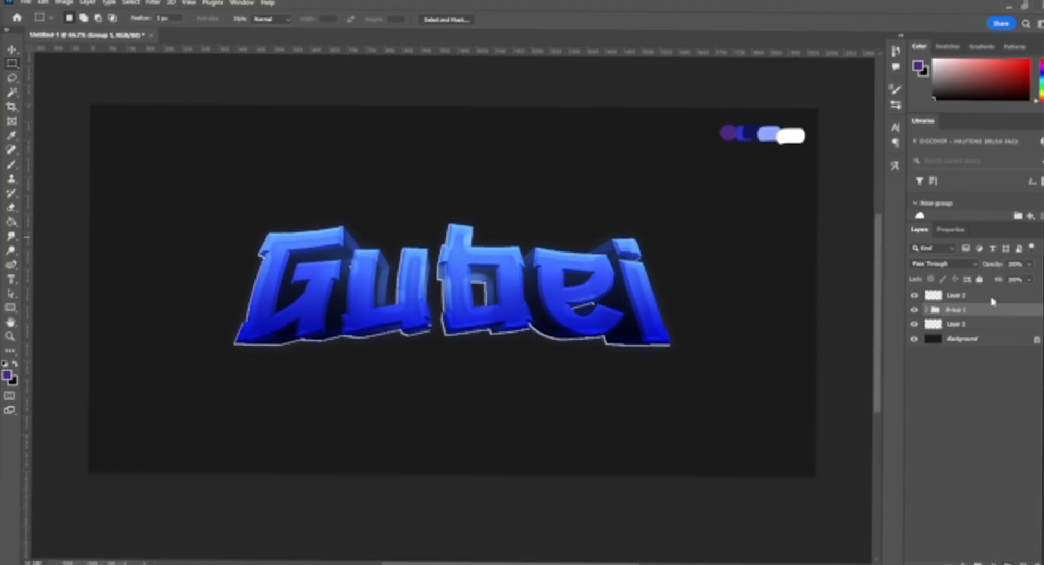
double_click(956, 309)
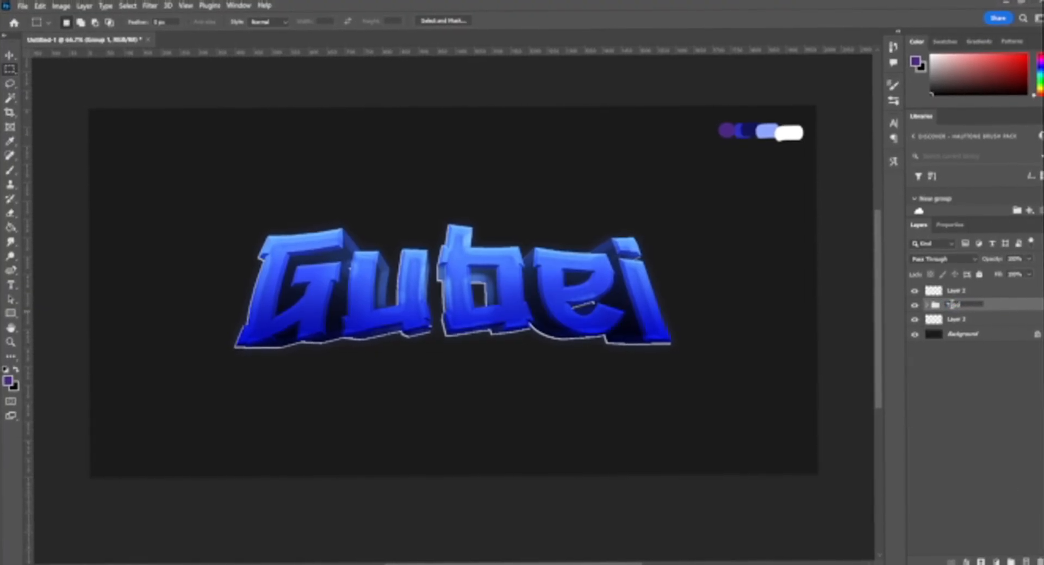
key("Return")
Rename the colour swatch layer as Color Palette and select the layer just above the background.
type("Col")
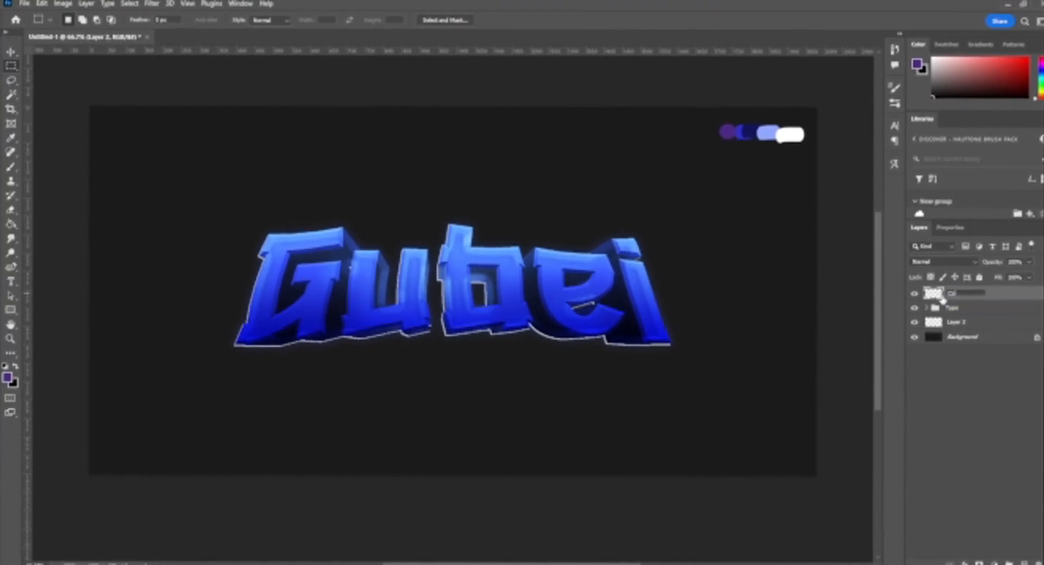
type("or Palette")
key("Return")
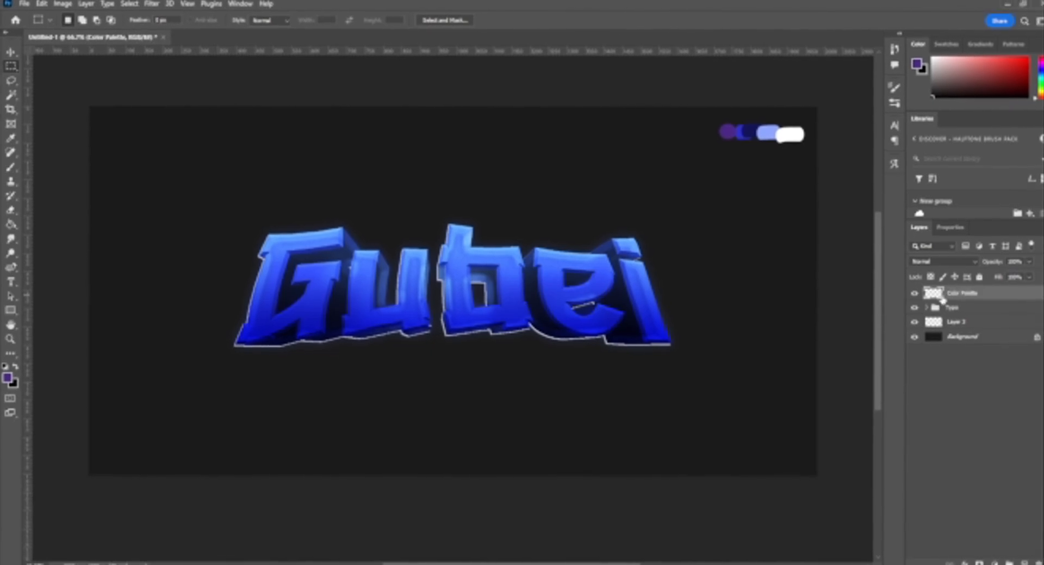
left_click(942, 328)
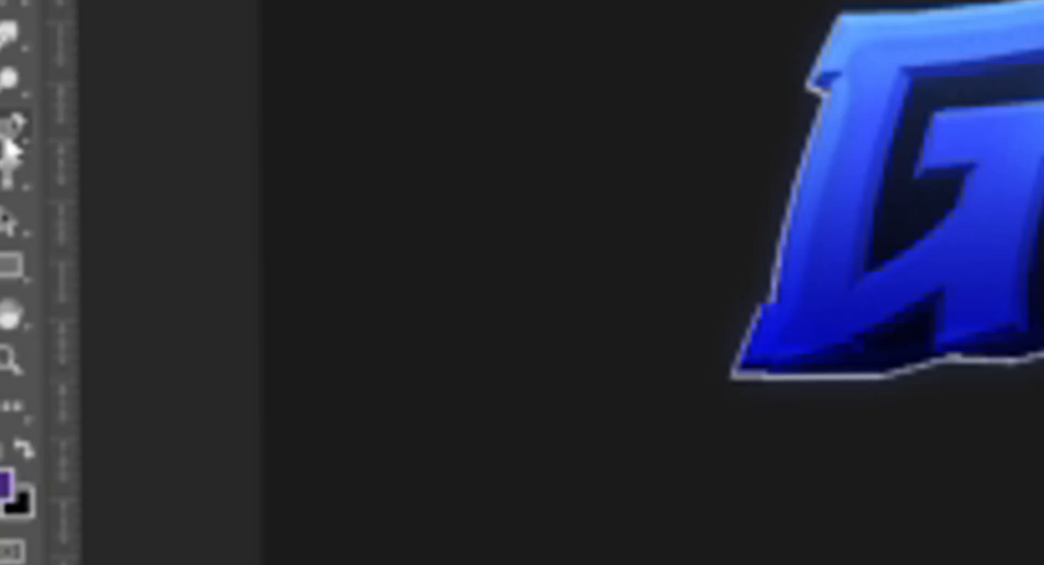
Draw a closed purple rounded shape behind the whole Gubei lettering with the Curvature Pen tool.
right_click(10, 136)
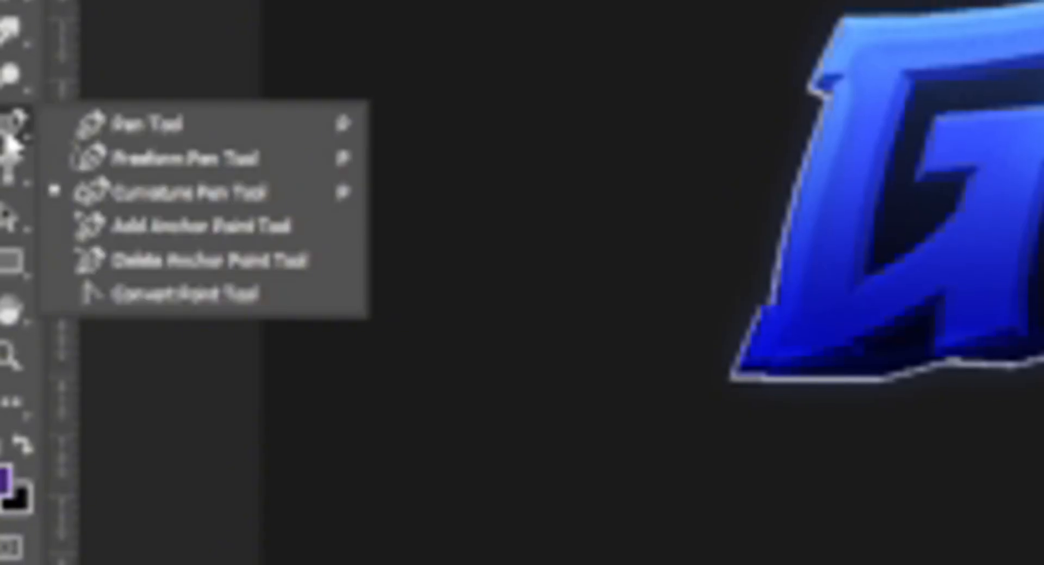
left_click(218, 206)
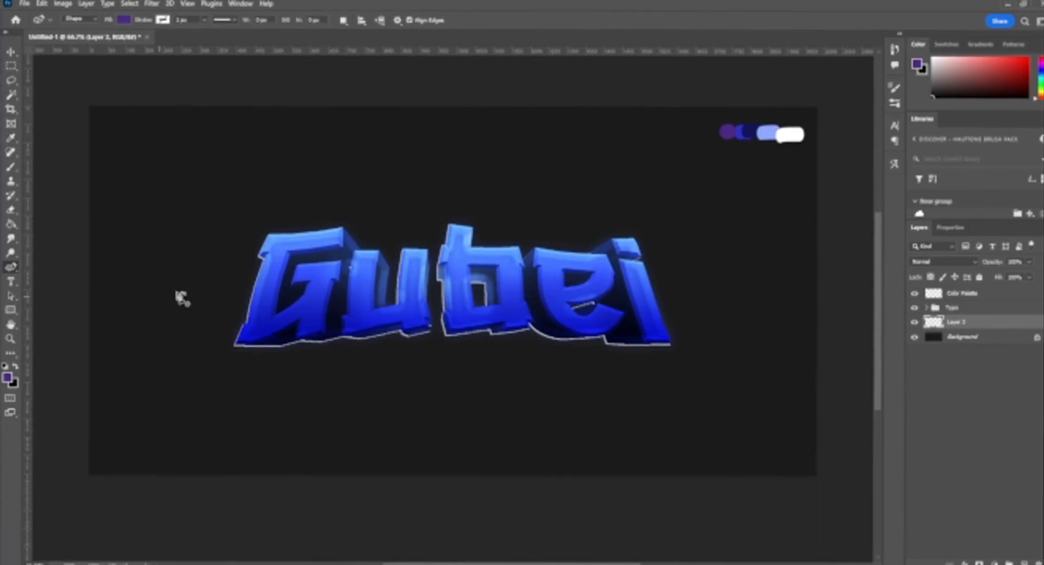
left_click(665, 243)
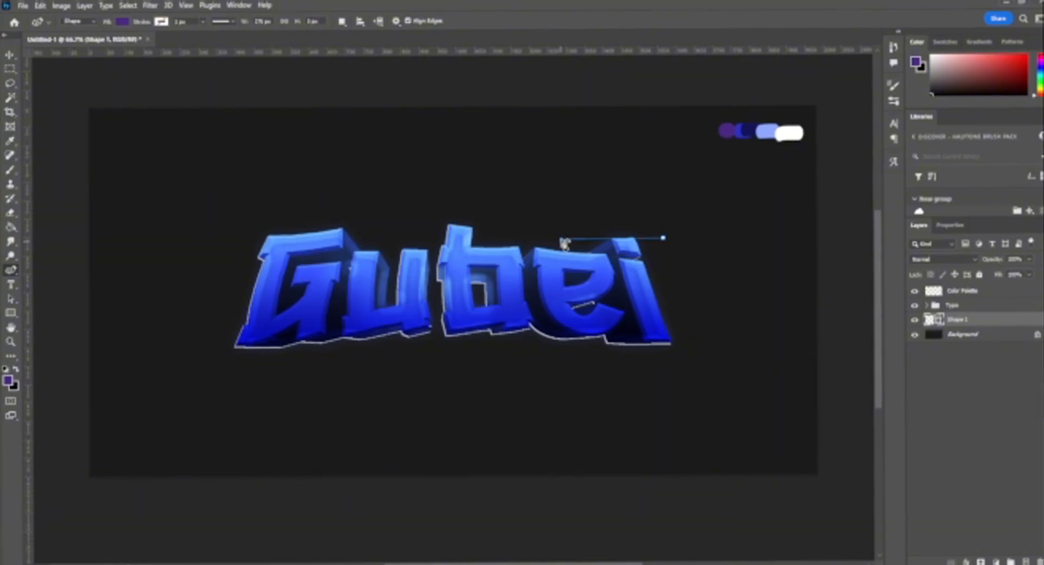
left_click(564, 239)
left_click(480, 240)
left_click(339, 239)
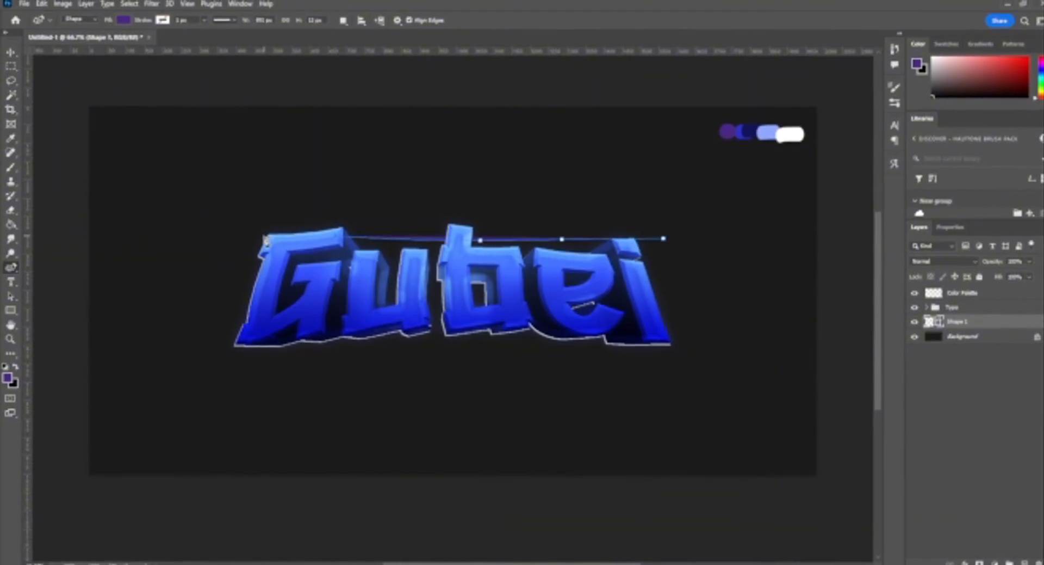
left_click(265, 239)
left_click(229, 287)
left_click(214, 333)
left_click(216, 353)
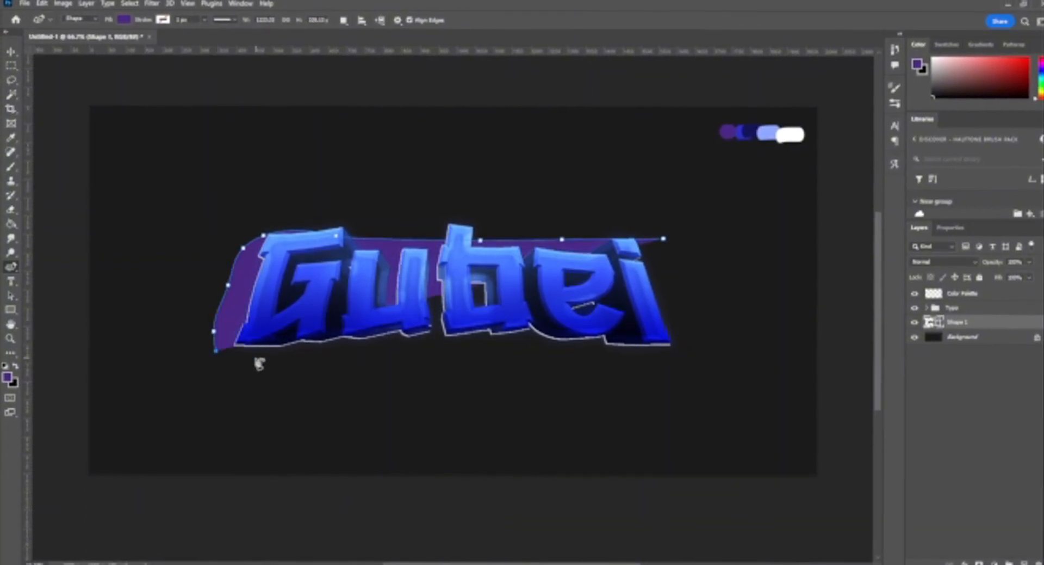
left_click(583, 356)
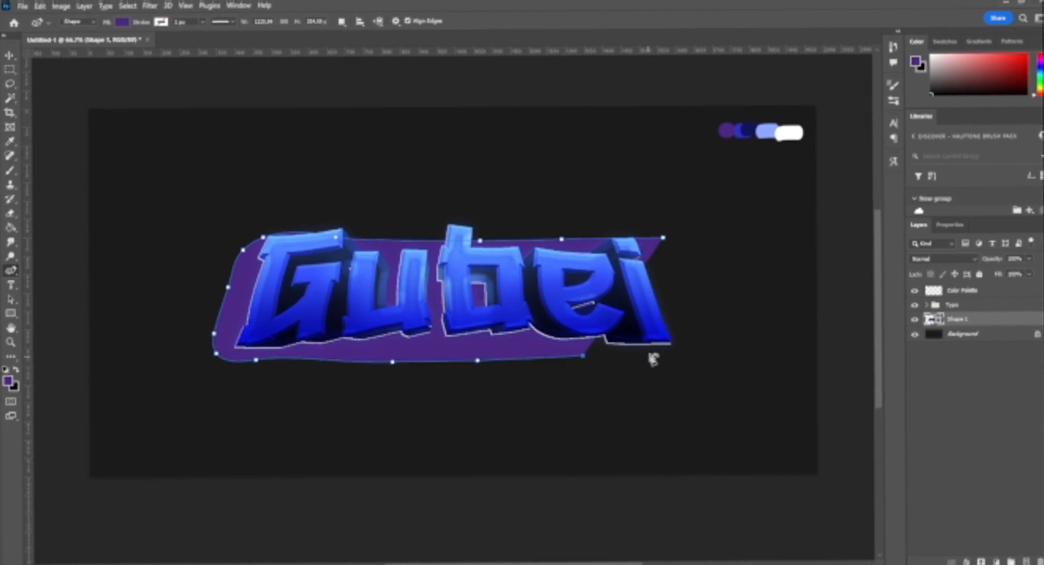
left_click(699, 312)
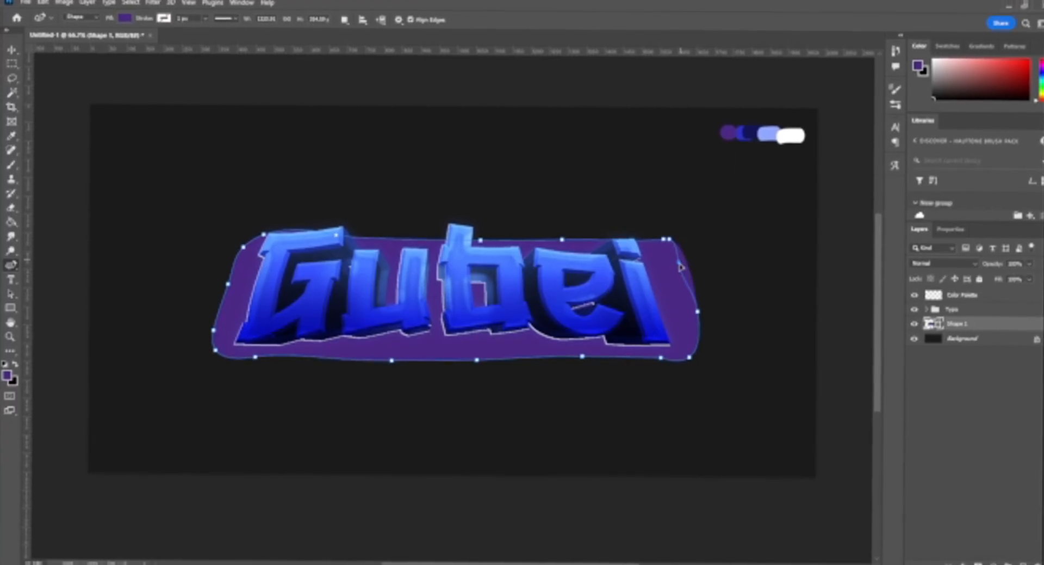
Adjust the purple shape's anchor points at its right end and lower edge to even out the outline.
left_click_drag(541, 280, 761, 328)
key("ctrl+z")
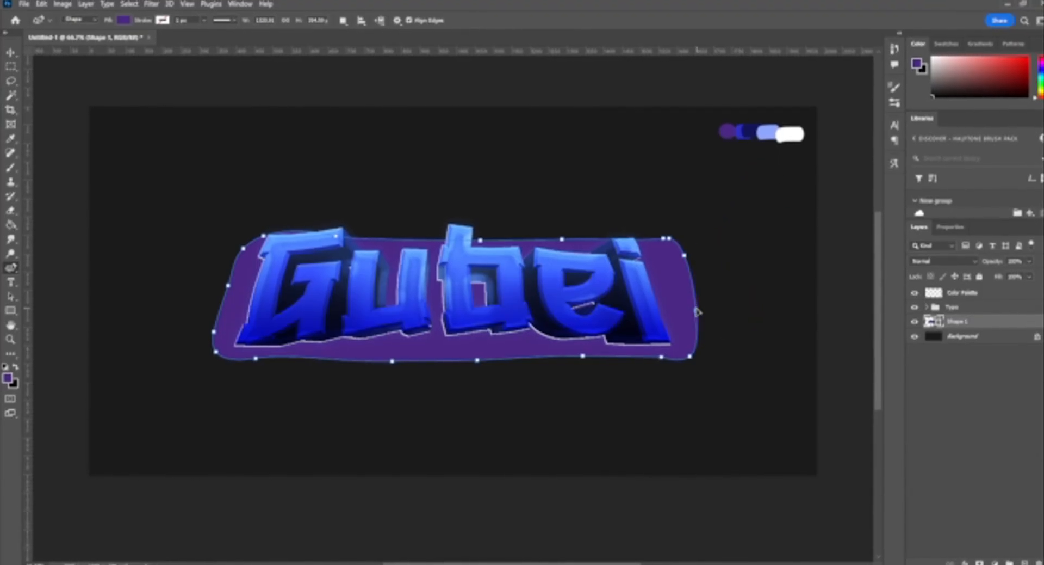
left_click_drag(689, 354, 693, 351)
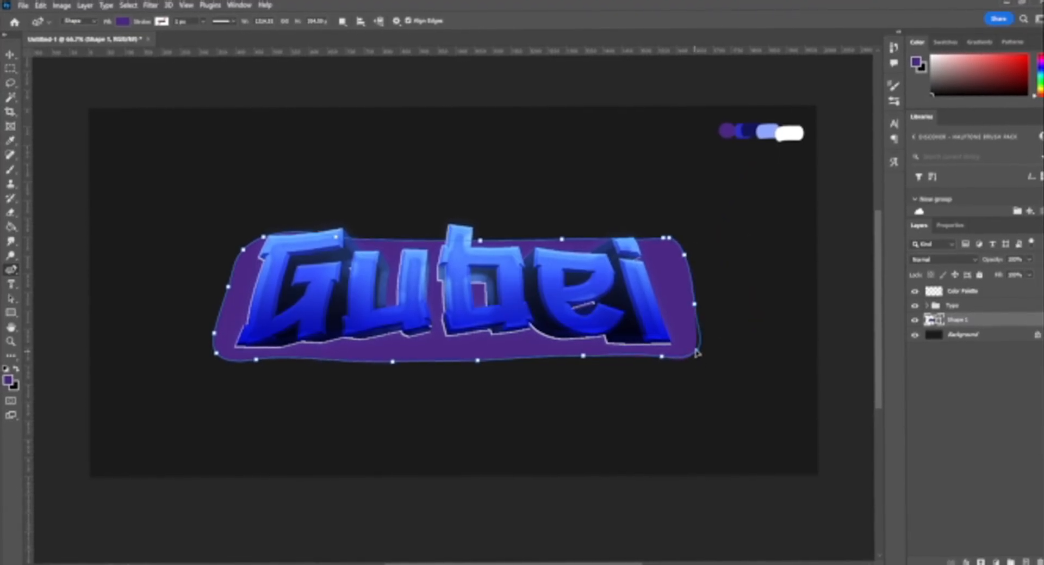
left_click(697, 302)
key("ctrl+z")
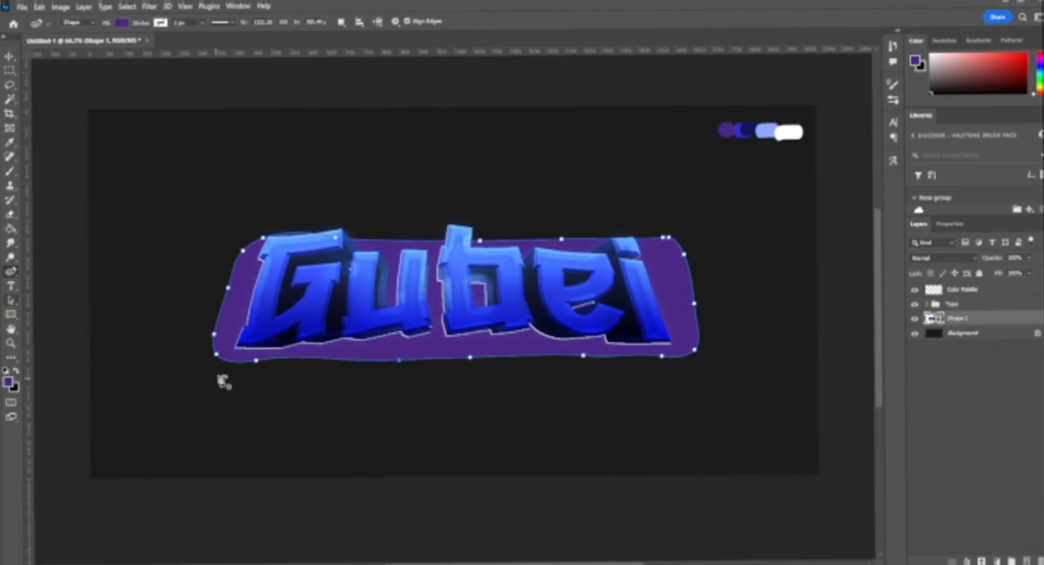
Shift the purple shape slightly up and left, then scale it down a little behind the lettering.
left_click(11, 50)
left_click(1023, 310)
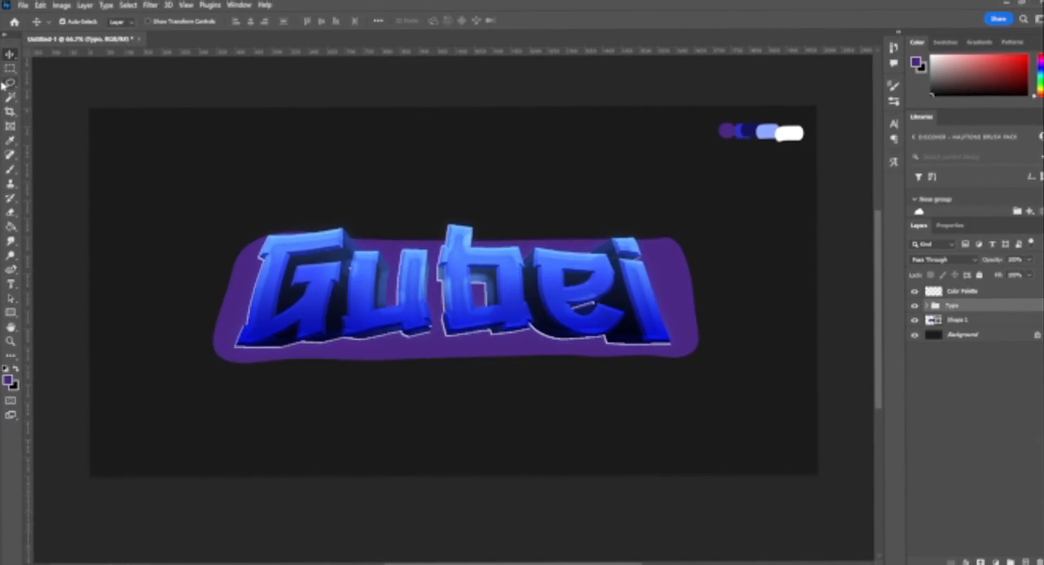
left_click_drag(685, 319, 684, 305)
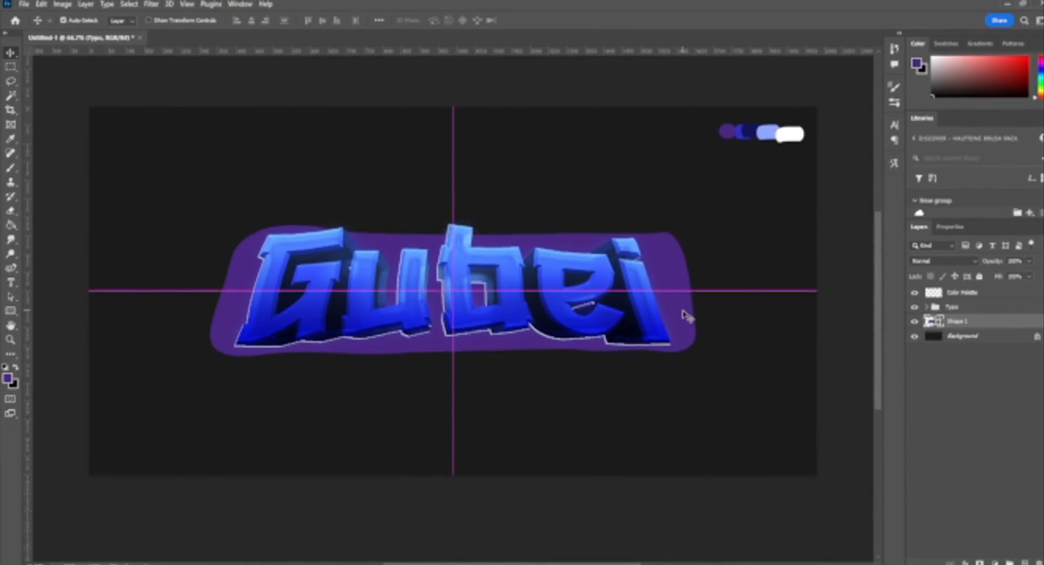
key("ctrl+t")
left_click_drag(695, 224, 686, 236)
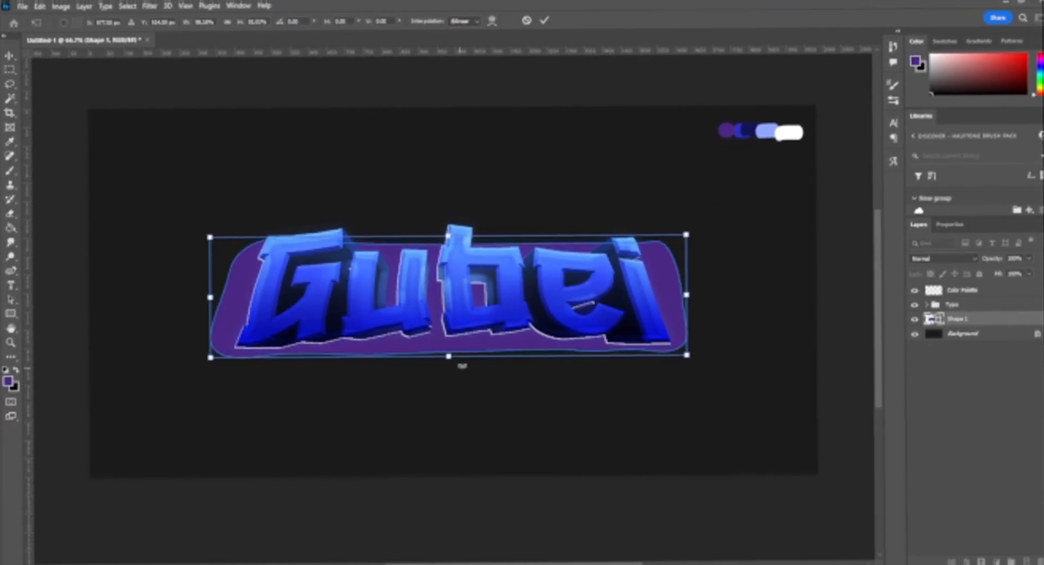
left_click(11, 66)
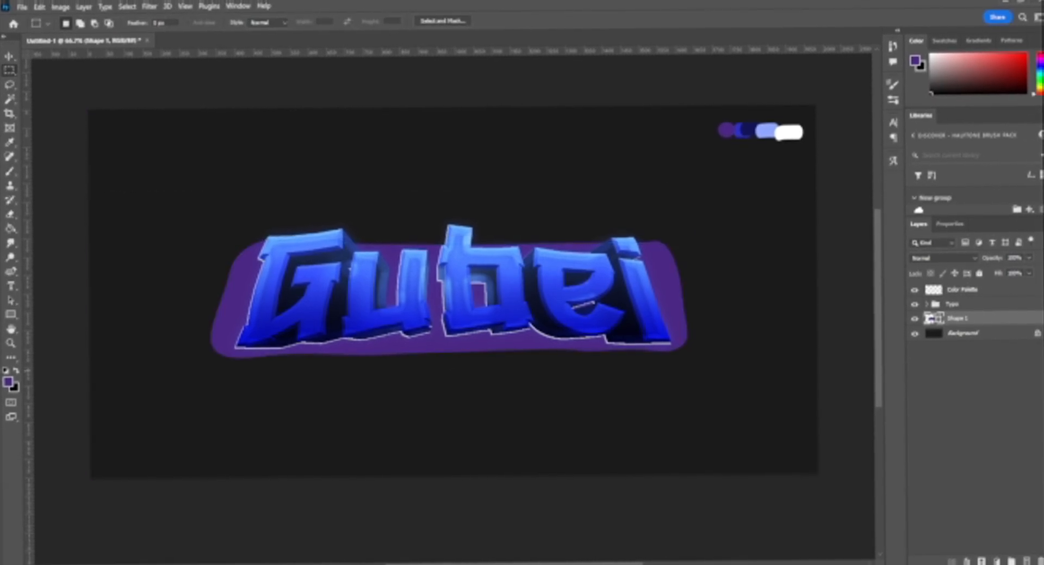
Duplicate the purple shape layer, nudge the copy up and right, and hide it below the original.
key("ctrl+j")
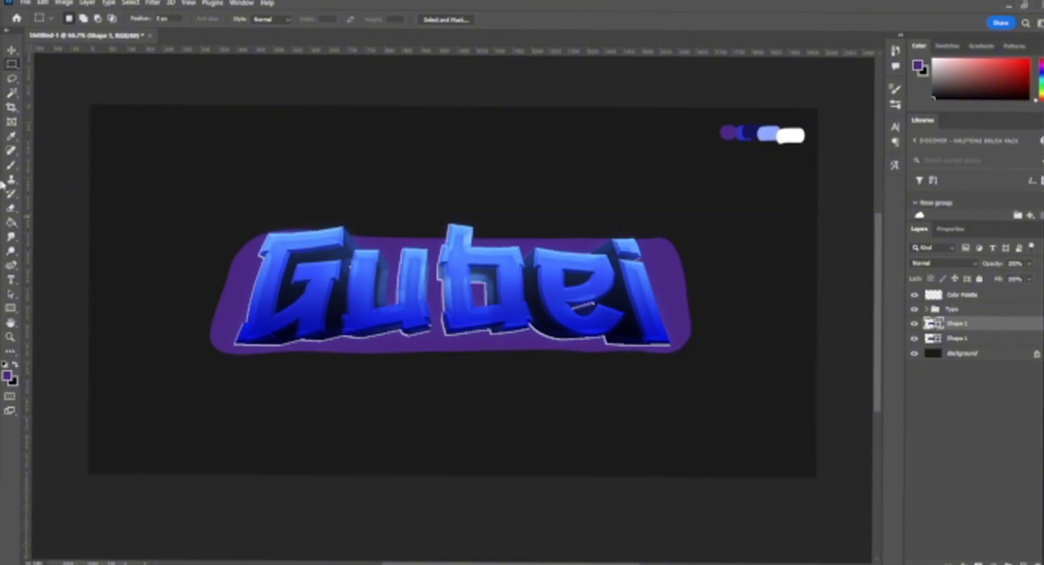
key("ctrl+t")
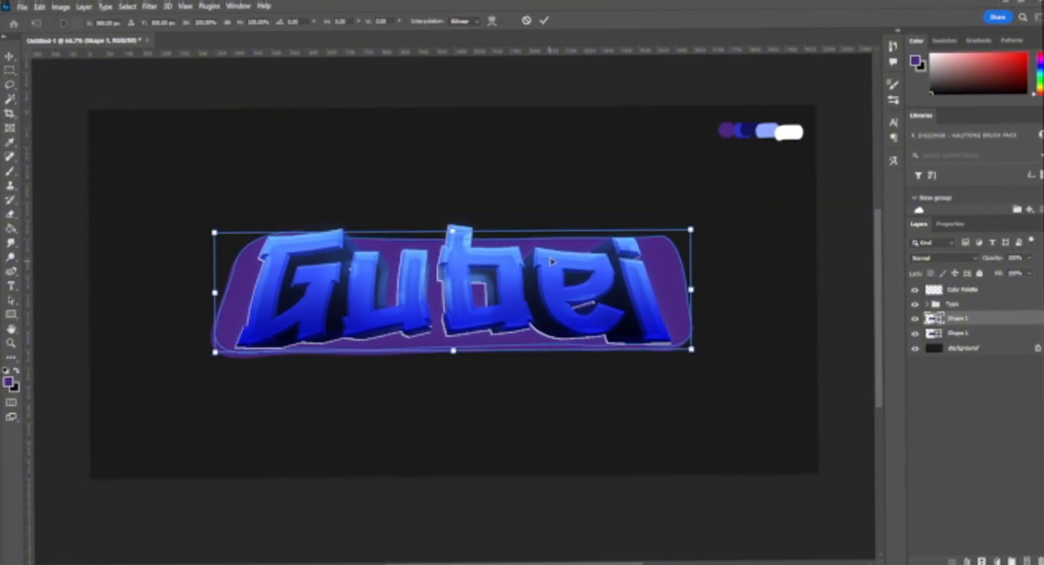
left_click(12, 64)
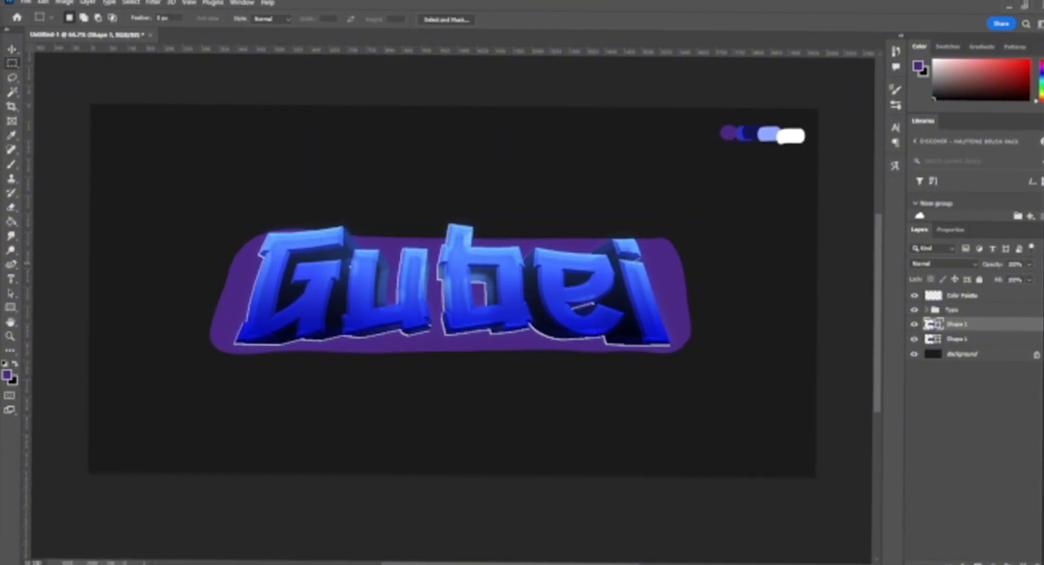
left_click(915, 319)
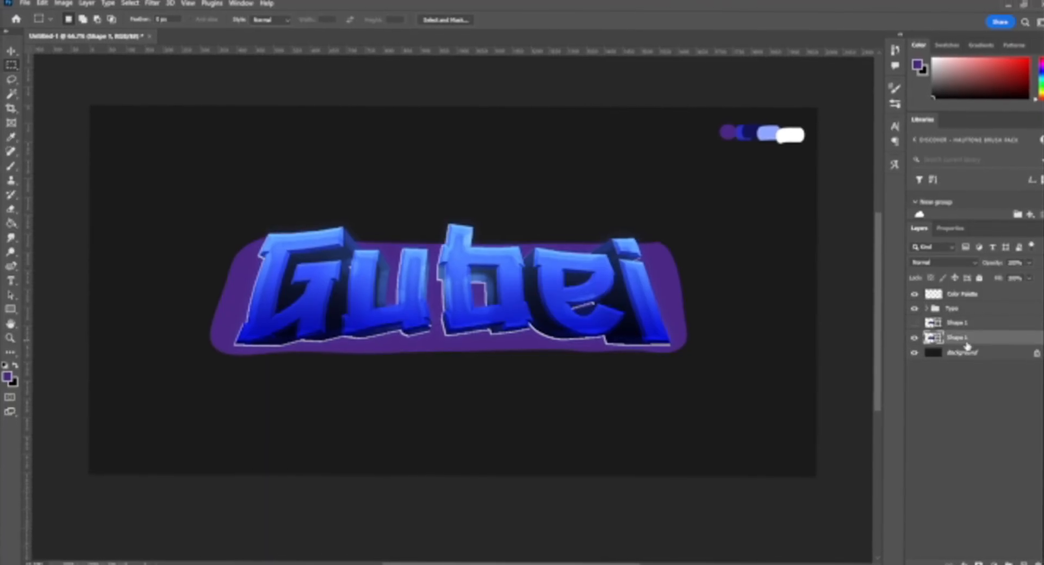
Move the visible purple shape up slightly and warp its bottom edge upward to follow the arch of the lettering.
key("ctrl+t")
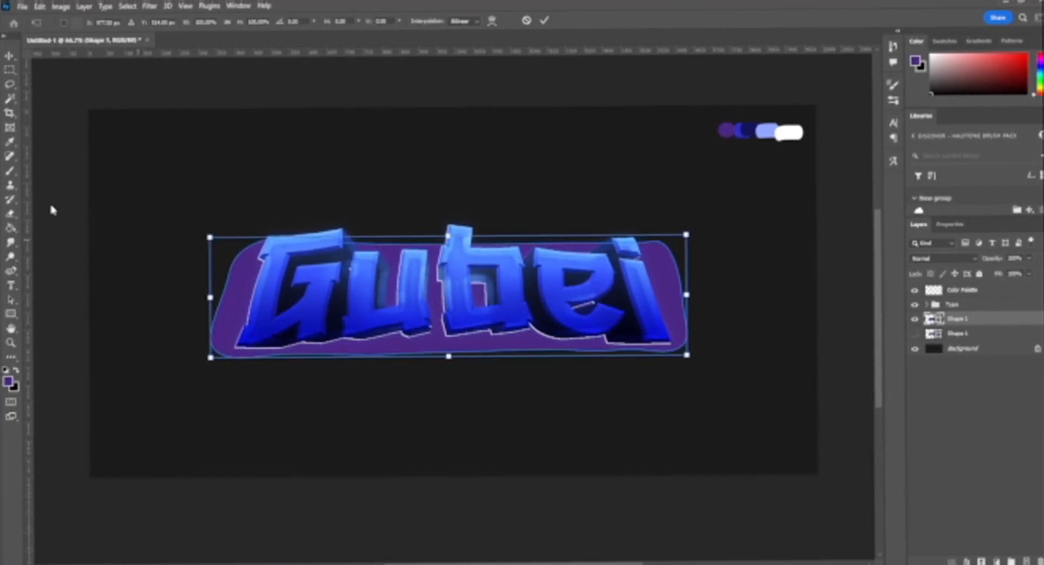
left_click_drag(544, 297, 542, 289)
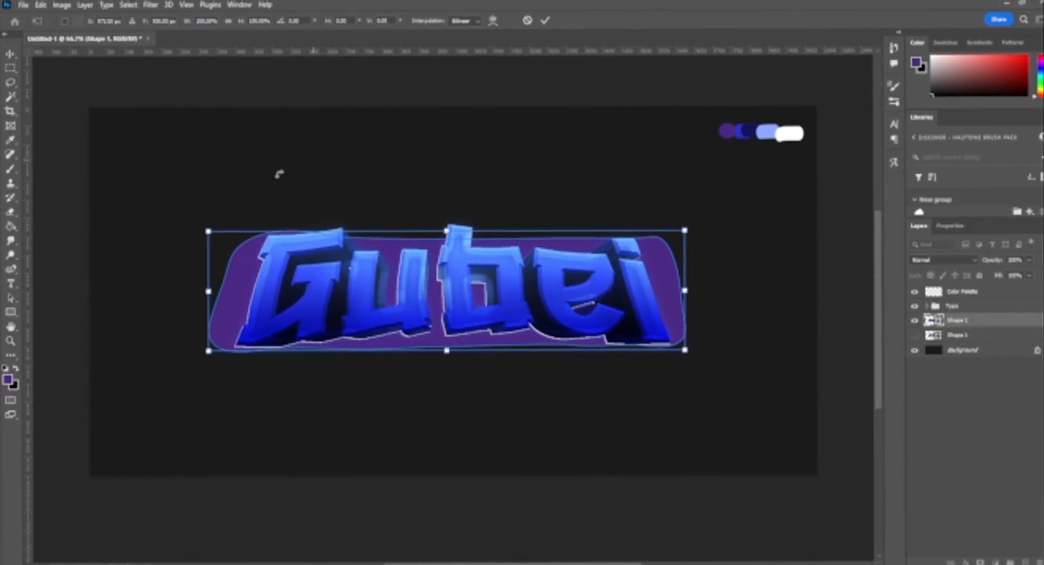
left_click(494, 22)
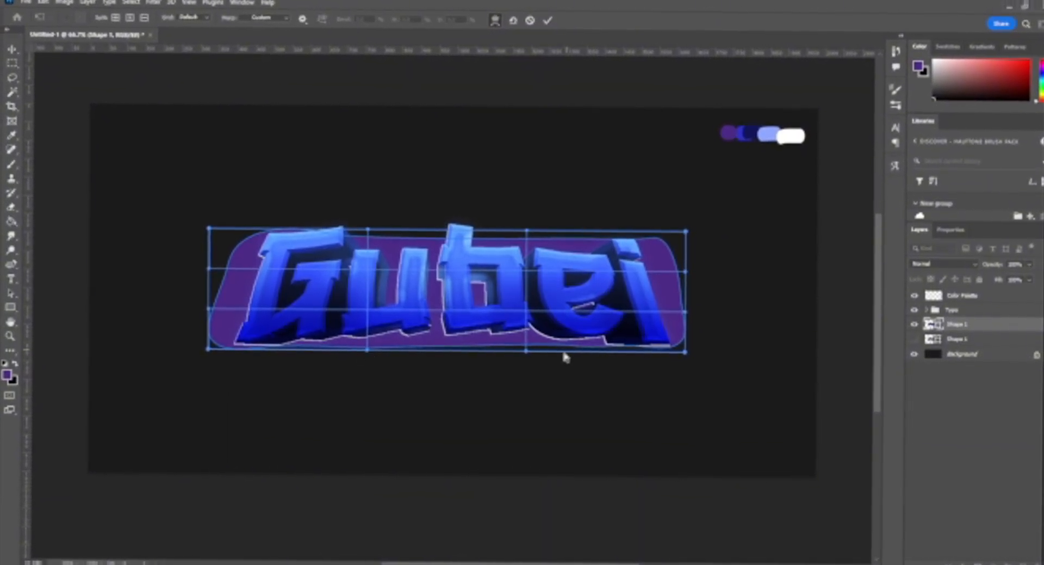
left_click_drag(369, 351, 365, 328)
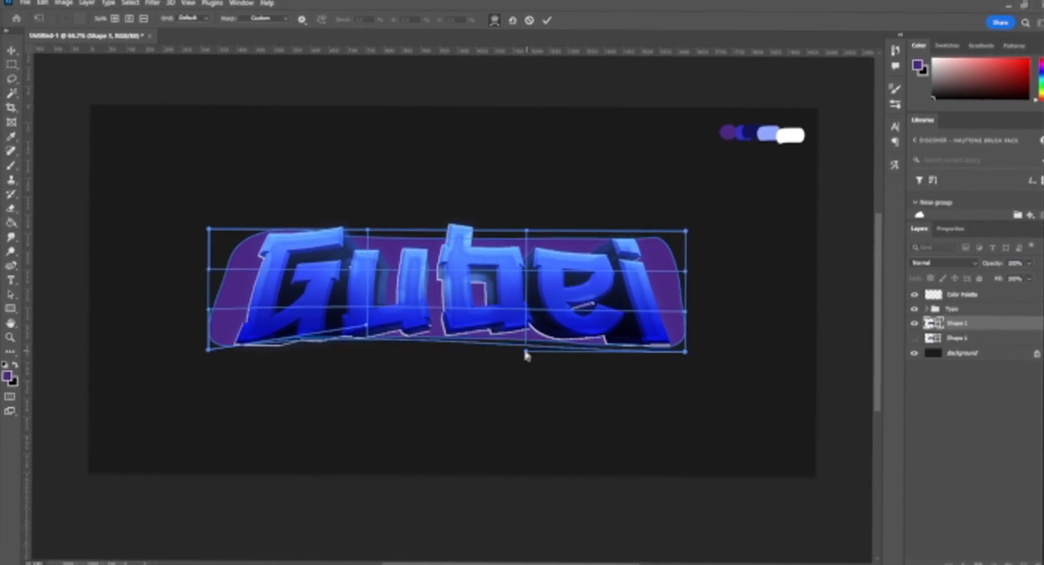
left_click_drag(526, 351, 530, 338)
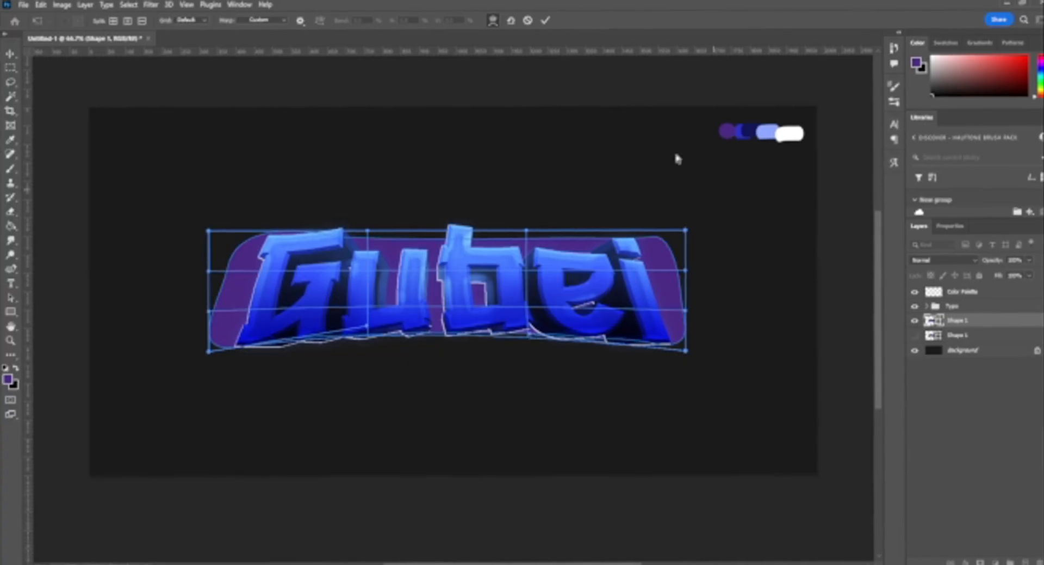
left_click(11, 67)
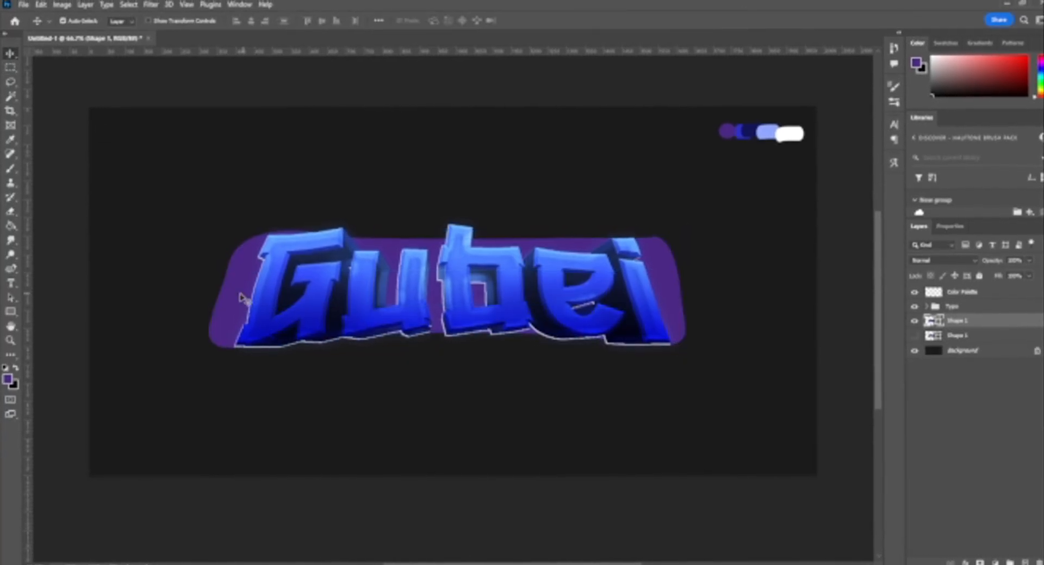
Move the warped purple shape down and narrow it slightly so it sits centred behind the lettering.
left_click_drag(240, 292, 213, 299)
key("ctrl+t")
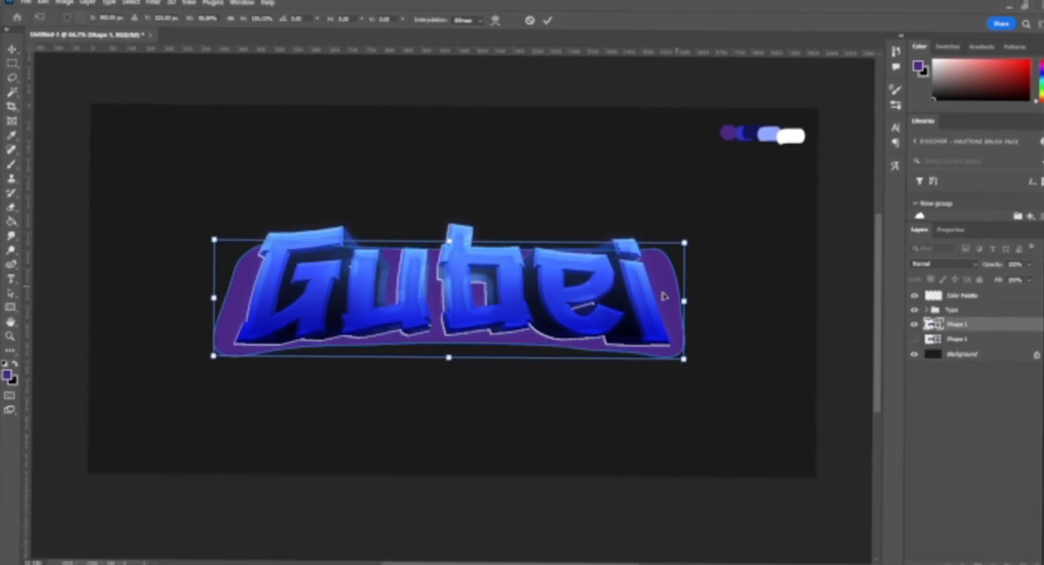
left_click_drag(609, 303, 610, 302)
key("Return")
key("m")
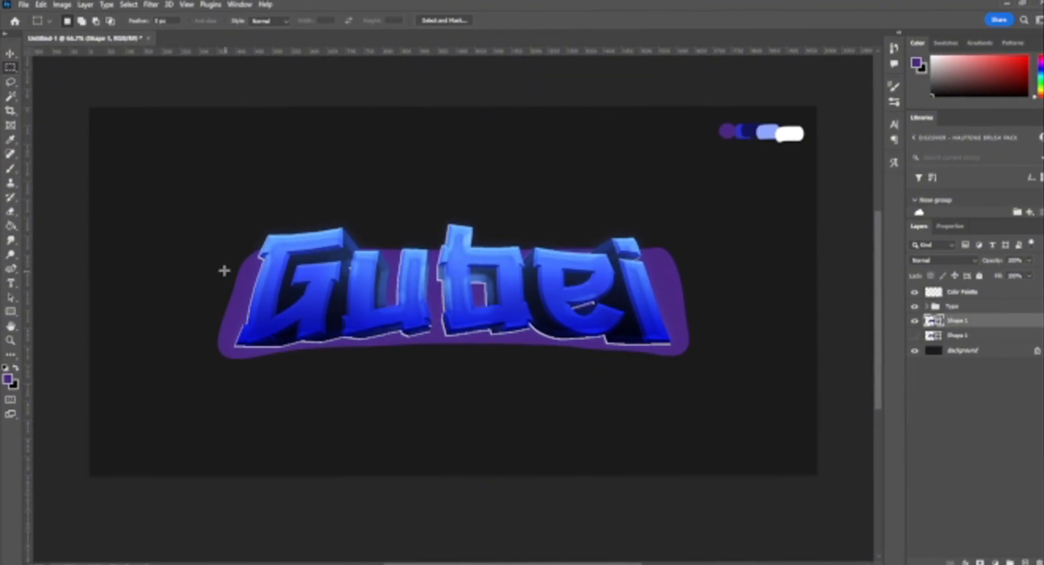
left_click_drag(163, 224, 341, 361)
key("ctrl+d")
left_click_drag(750, 179, 535, 409)
key("ctrl+d")
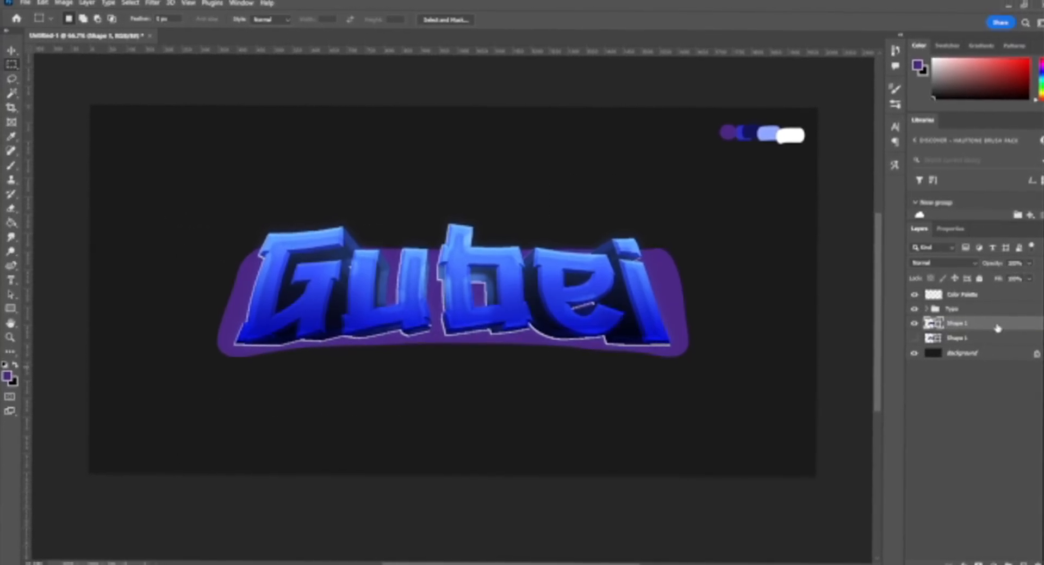
Convert the warped shape to a smart object and copy its left half to a new layer at the canvas's upper-left corner.
right_click(997, 330)
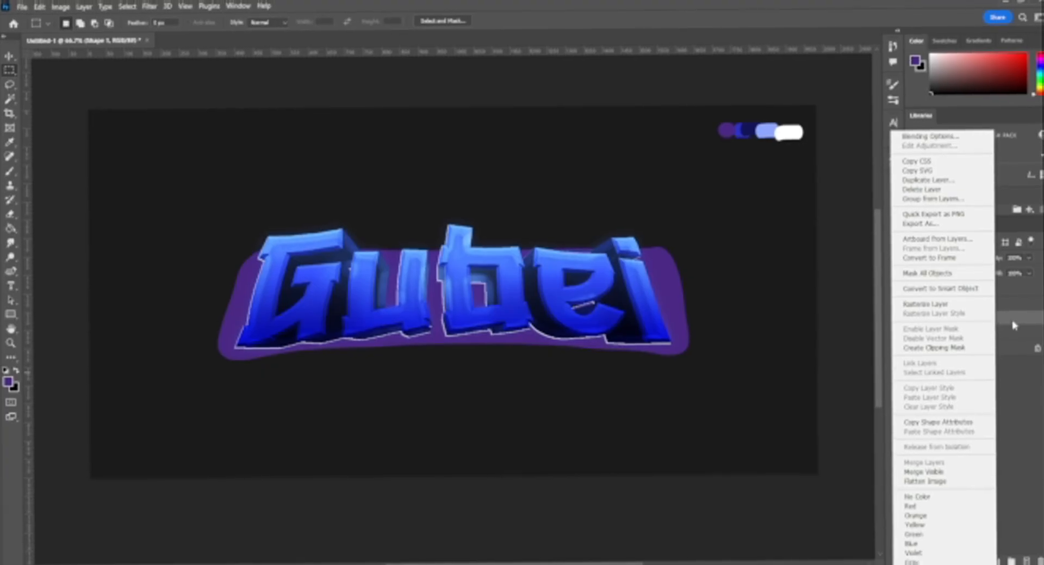
left_click(956, 288)
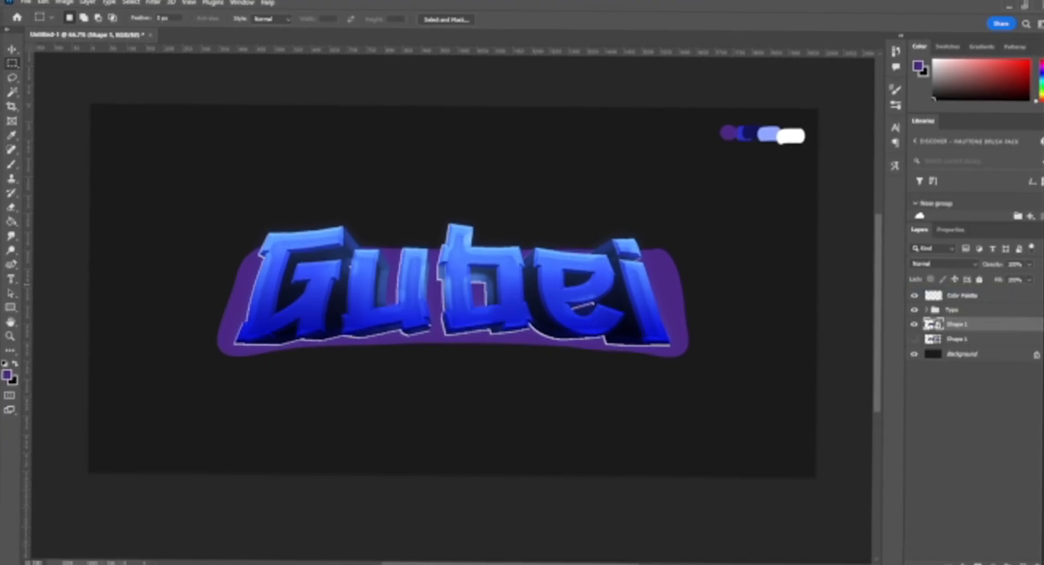
left_click_drag(104, 106, 466, 556)
scroll(478, 355, "up", 2)
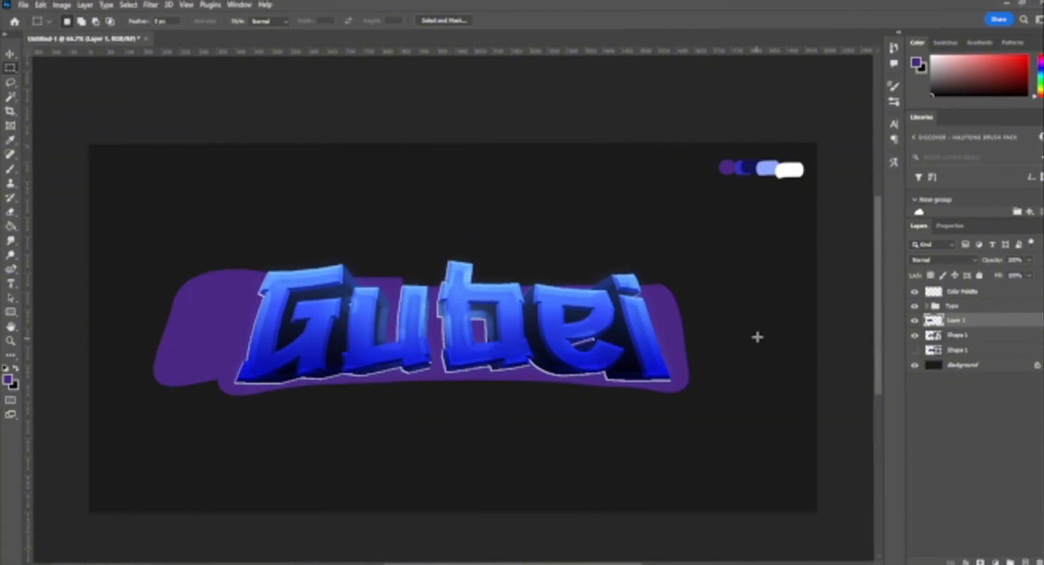
left_click_drag(210, 294, 158, 194)
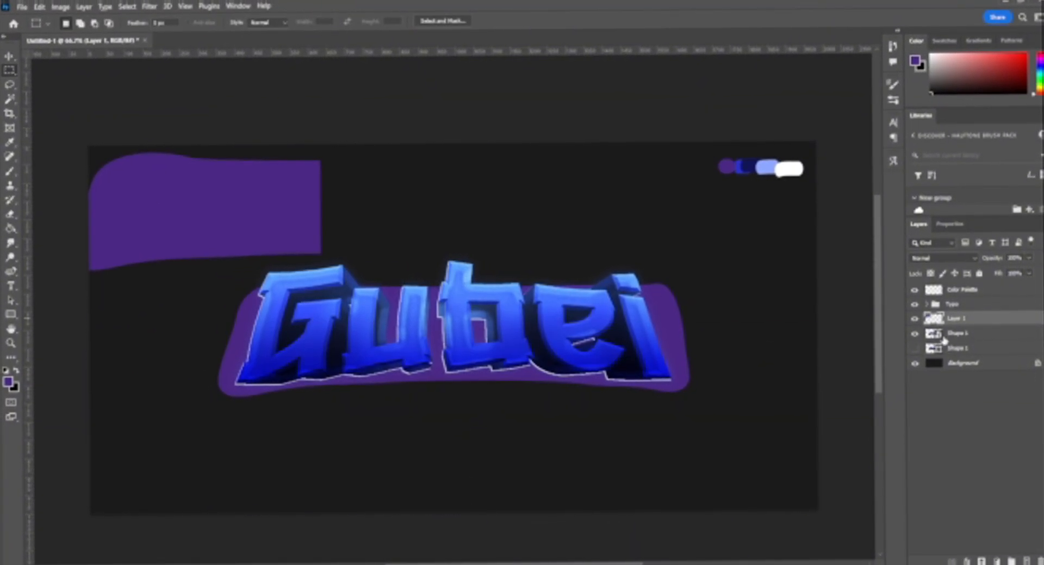
Lower the opacity of the warped purple shape layer to just under half.
left_click(972, 333)
left_click(1028, 259)
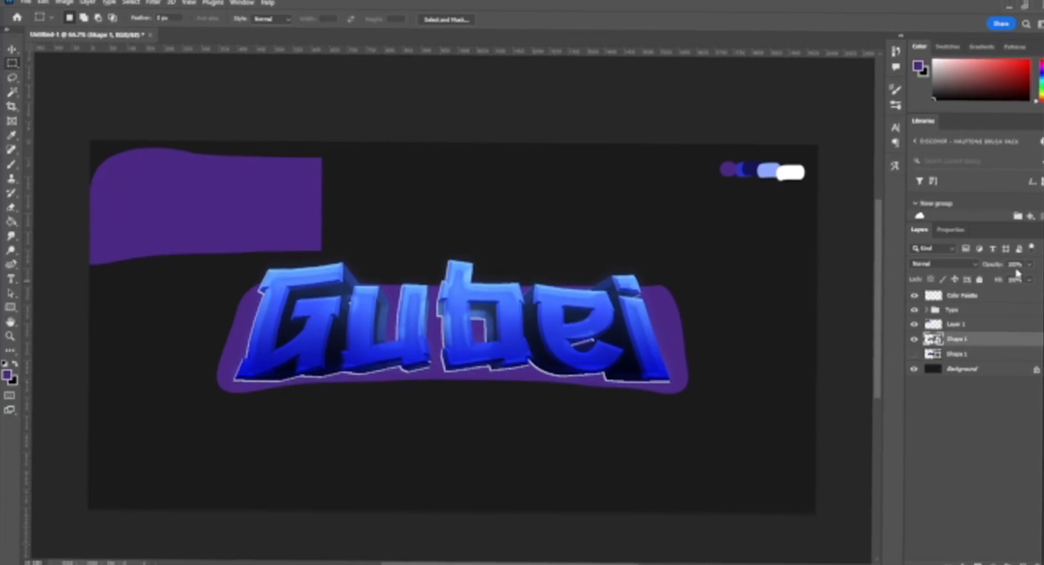
left_click_drag(997, 281, 1005, 276)
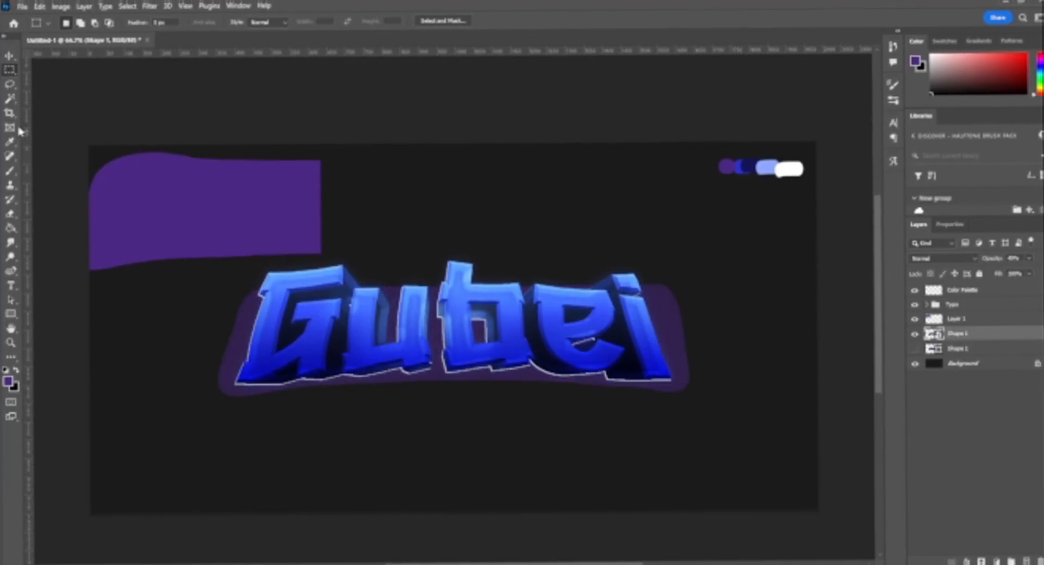
Flip the copied left half of the purple shape horizontally and place it over the right side behind the lettering.
key("v")
left_click_drag(279, 205, 444, 243)
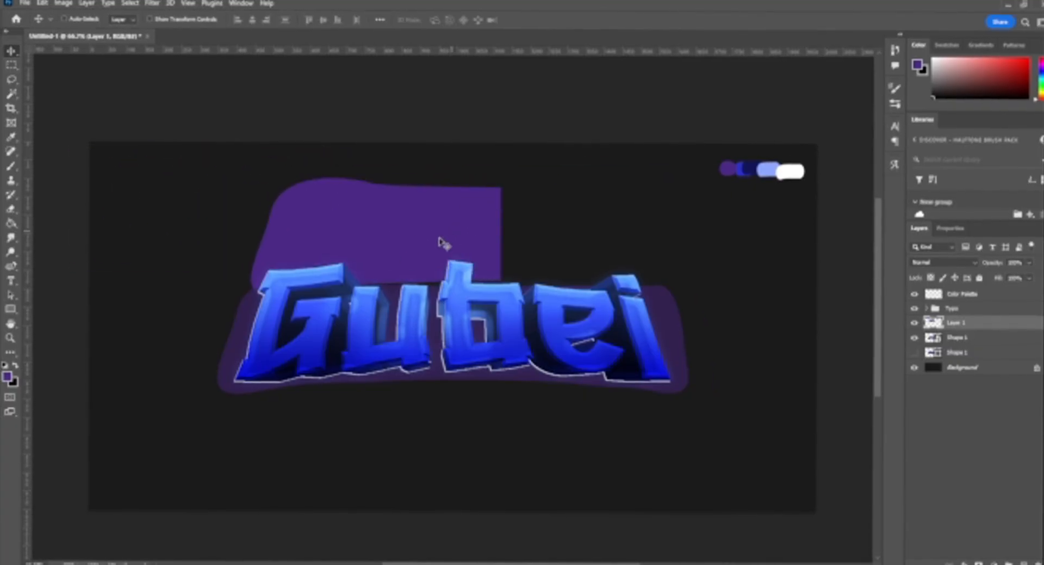
key("ctrl+t")
right_click(422, 250)
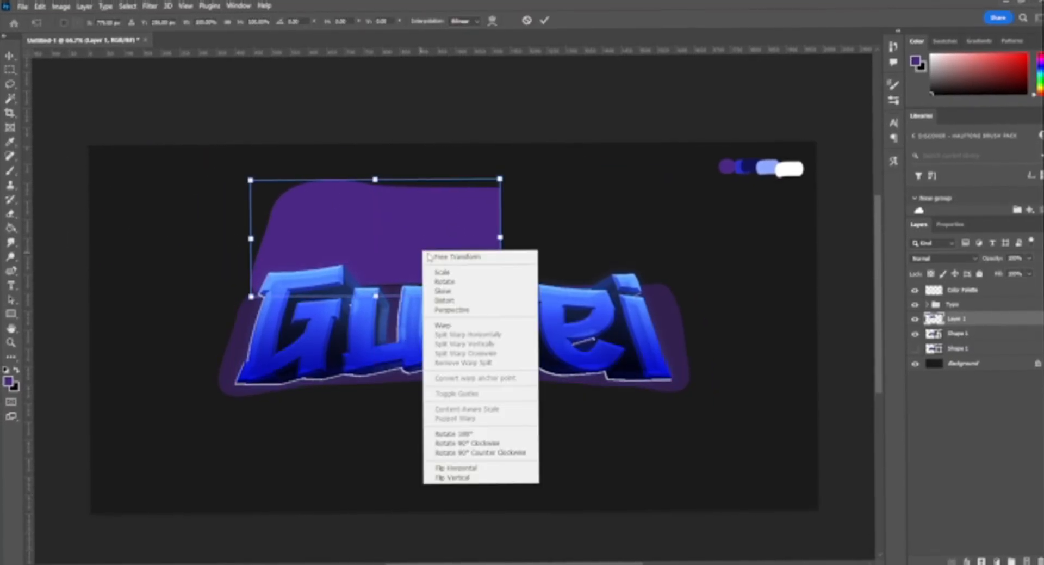
left_click(457, 467)
left_click_drag(380, 215, 576, 311)
key("Return")
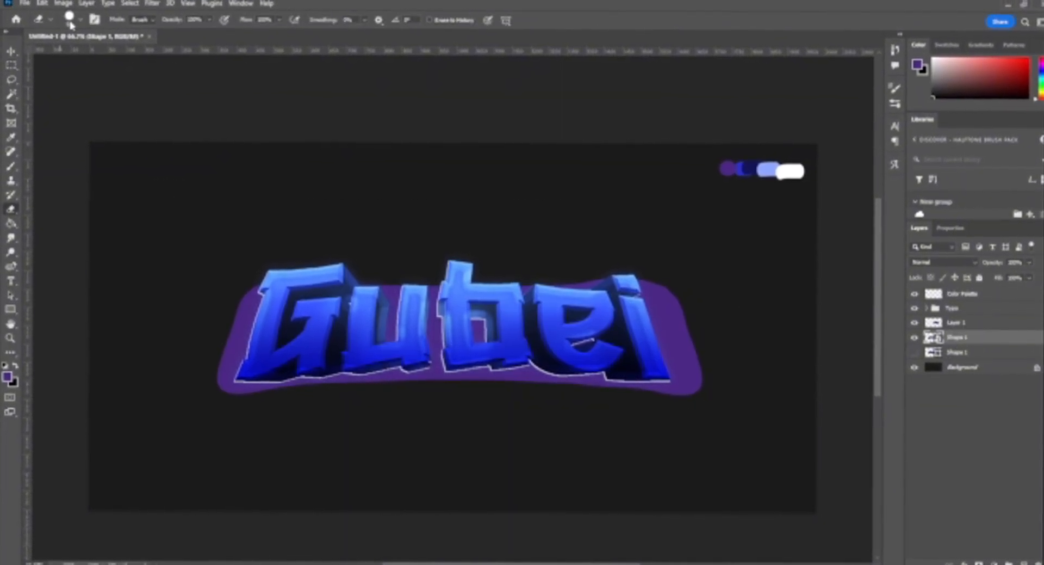
Rasterize the warped purple shape layer so that it can be erased.
left_click(70, 25)
left_click(703, 259)
key("Return")
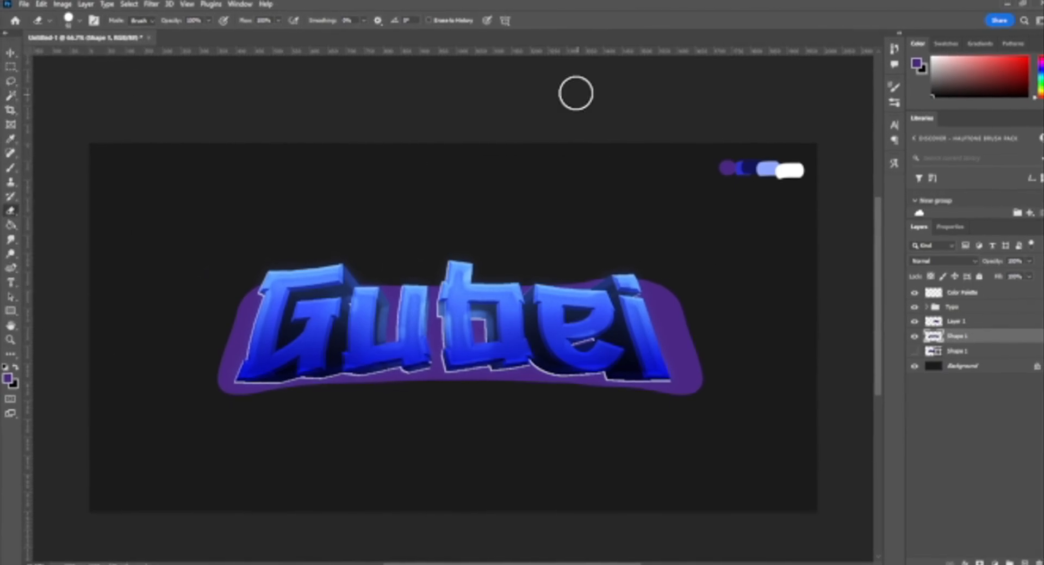
Erase the right half of the warped shape with a larger eraser and shift the mirrored half left to join it.
left_click(71, 21)
left_click_drag(93, 53, 103, 53)
key("Return")
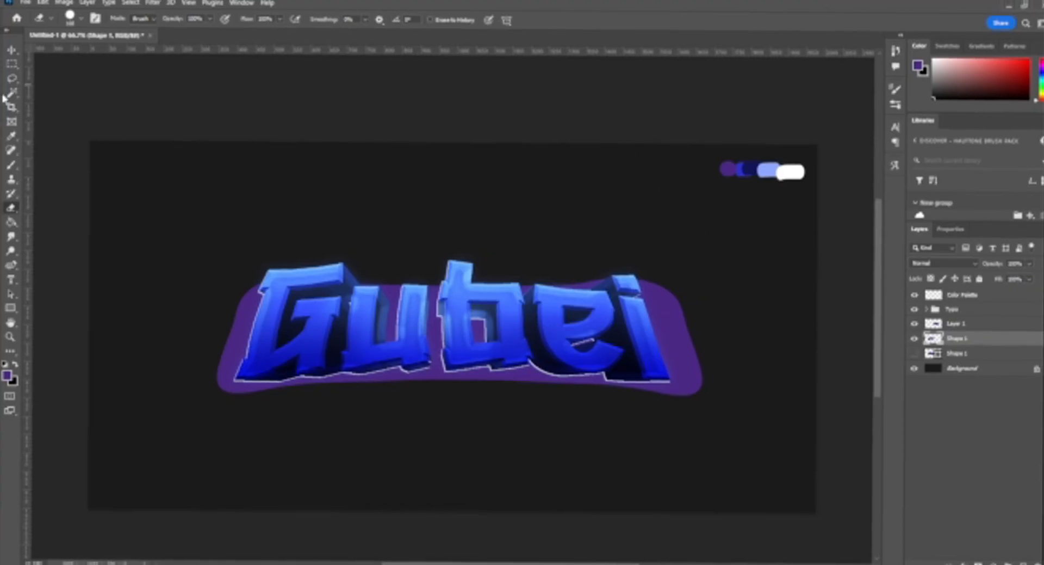
left_click_drag(681, 340, 660, 339)
scroll(768, 387, "down", 2)
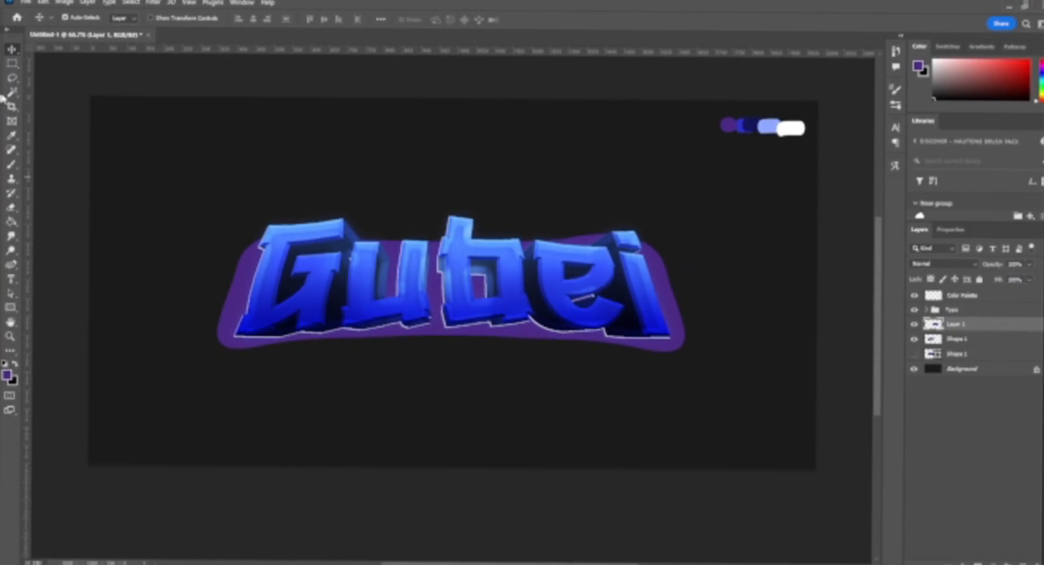
left_click(11, 70)
right_click(956, 337)
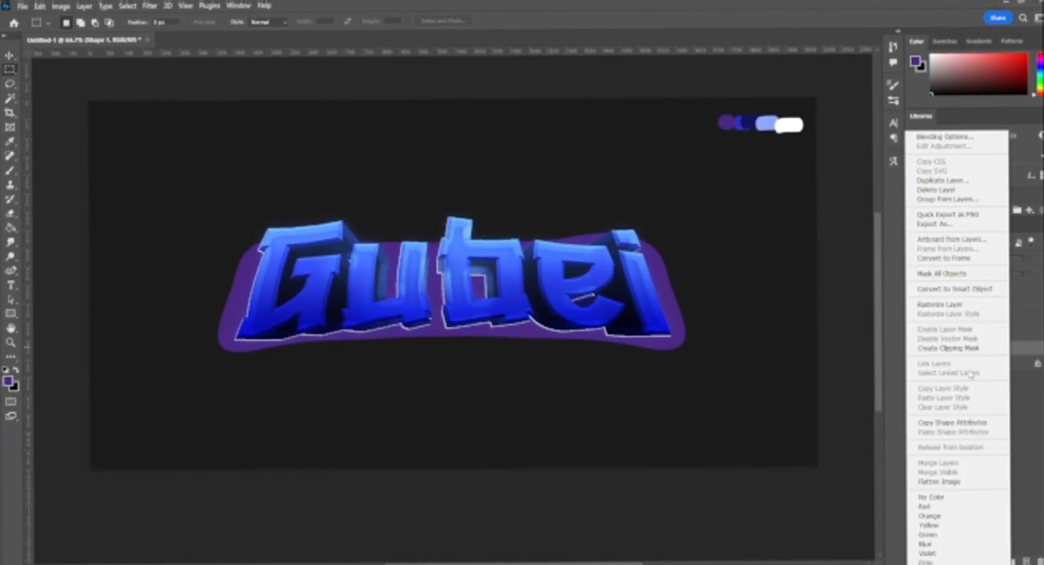
left_click(947, 291)
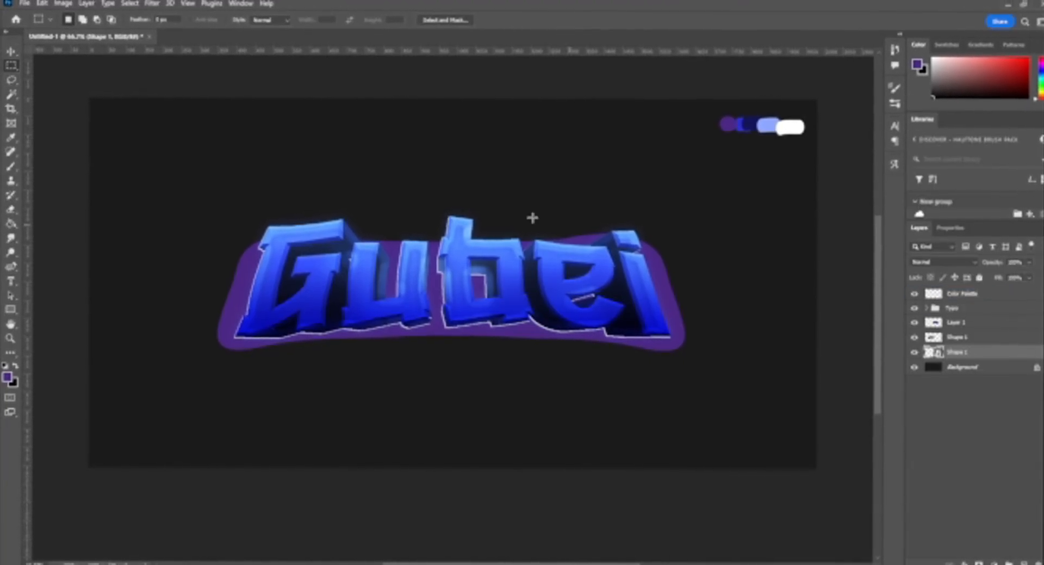
left_click(915, 304)
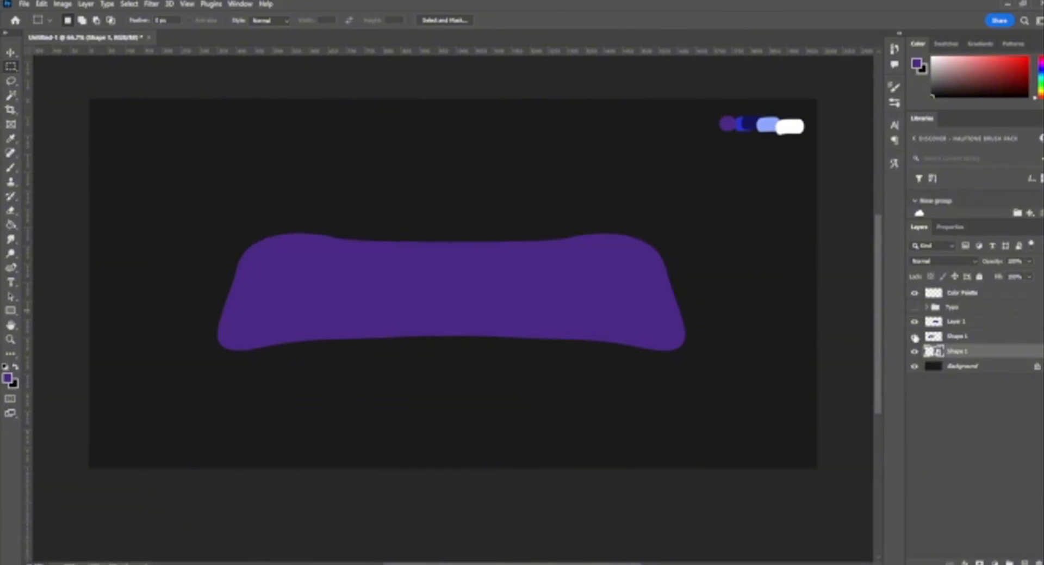
left_click(916, 337)
left_click(916, 337)
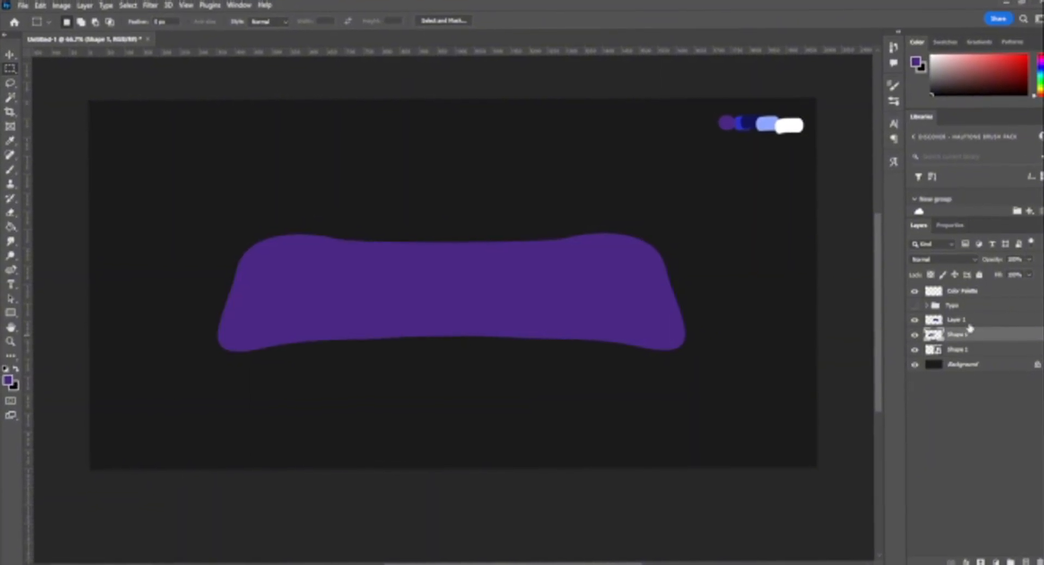
key("ctrl+z")
key("ctrl+z")
key("ctrl+z")
key("ctrl+z")
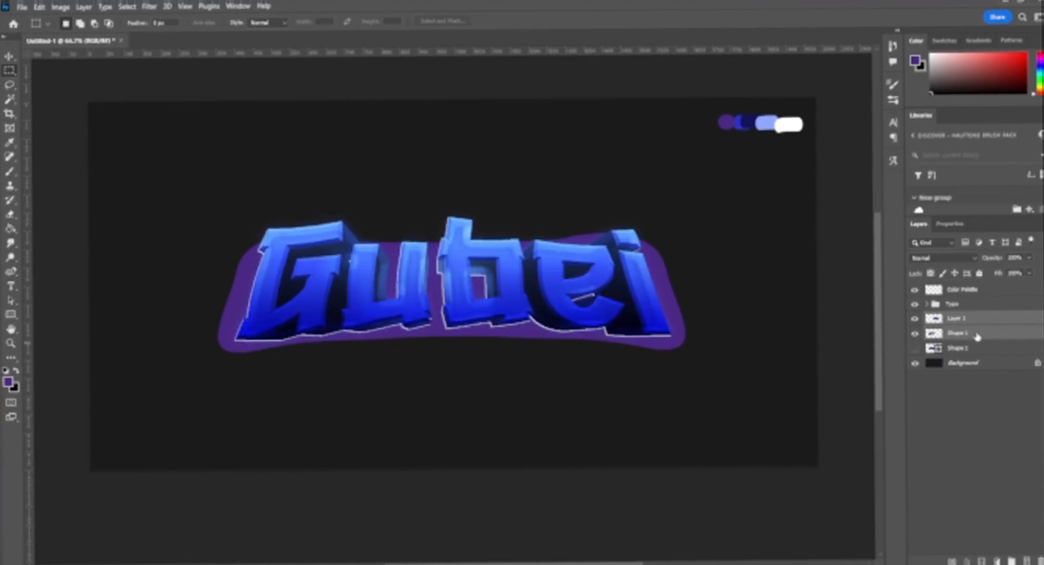
Merge the two purple shape halves into one layer, checking the result with the Type group temporarily hidden.
left_click(916, 306)
right_click(949, 320)
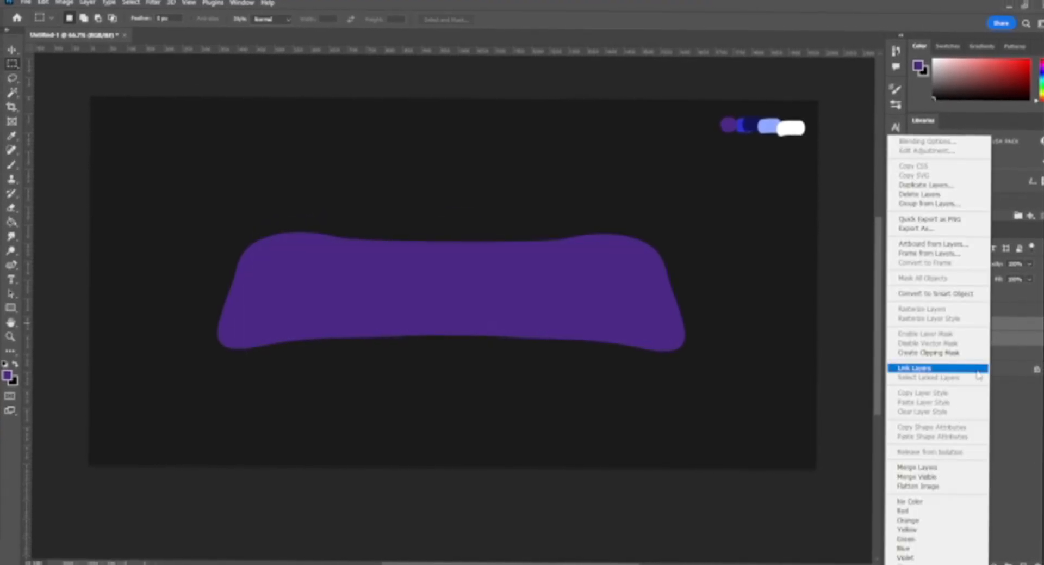
left_click(925, 466)
left_click(915, 320)
left_click(914, 321)
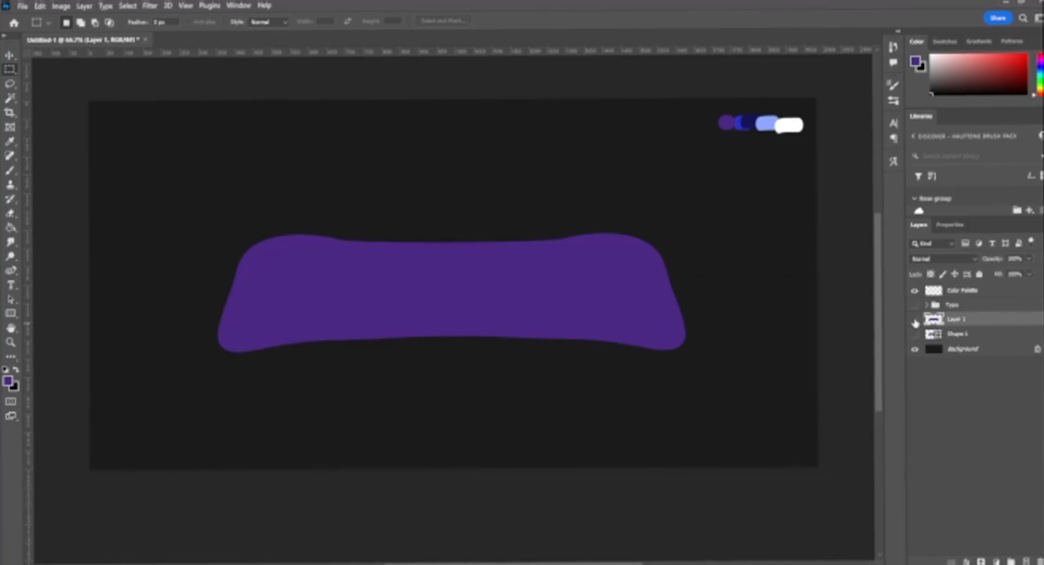
left_click(915, 320)
left_click(914, 321)
left_click(914, 309)
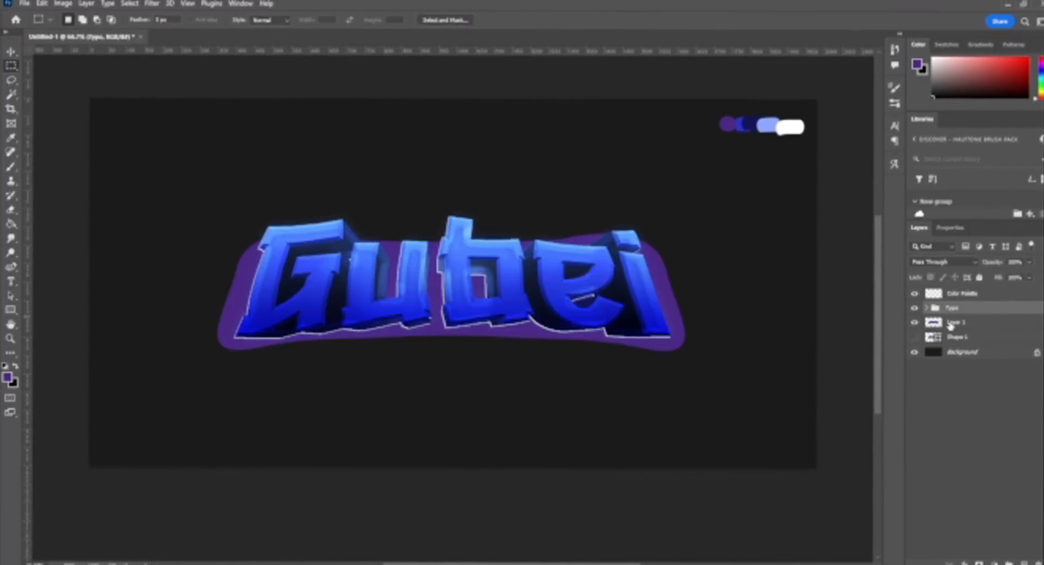
left_click(958, 324)
left_click_drag(182, 236, 410, 347)
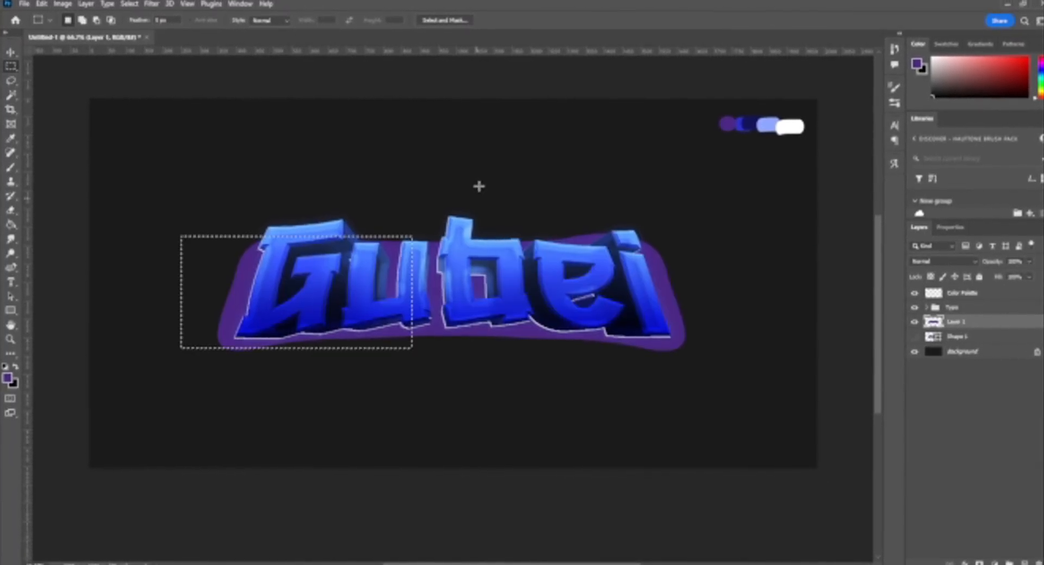
left_click(478, 186)
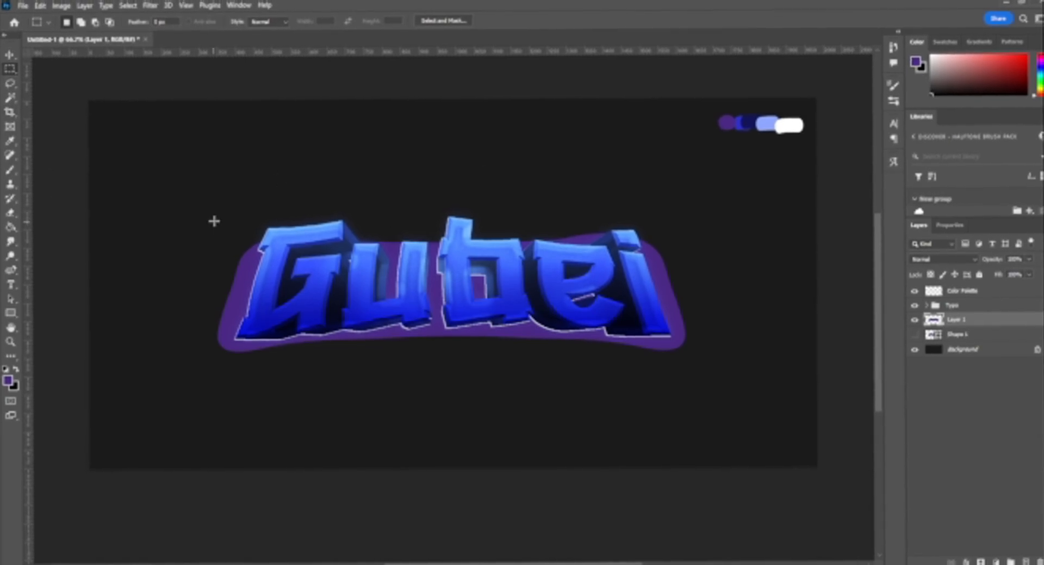
Select the merged purple shape with the Magic Wand and set the foreground colour to a dark orange-brown.
left_click(11, 98)
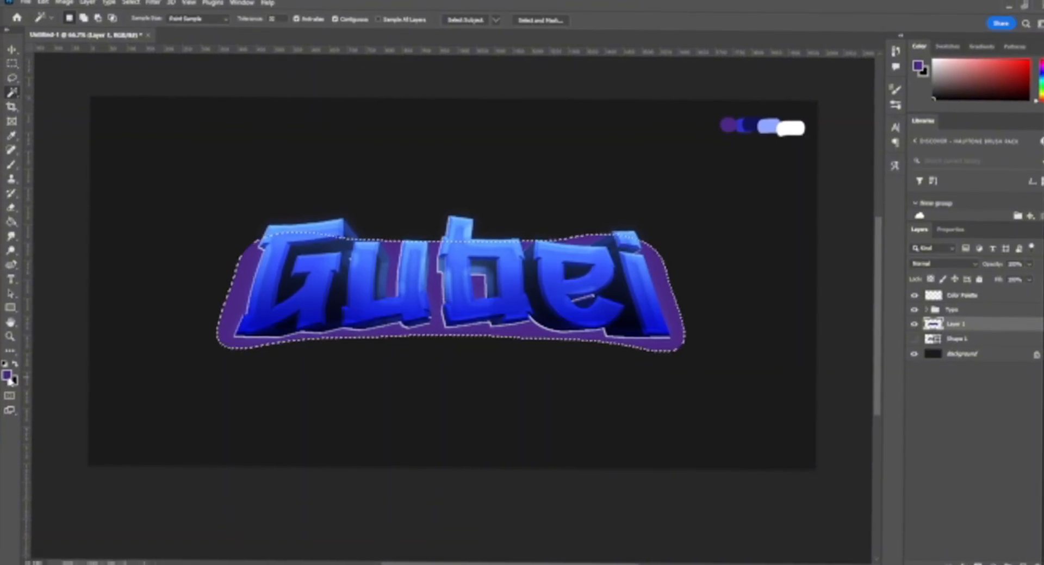
left_click(7, 384)
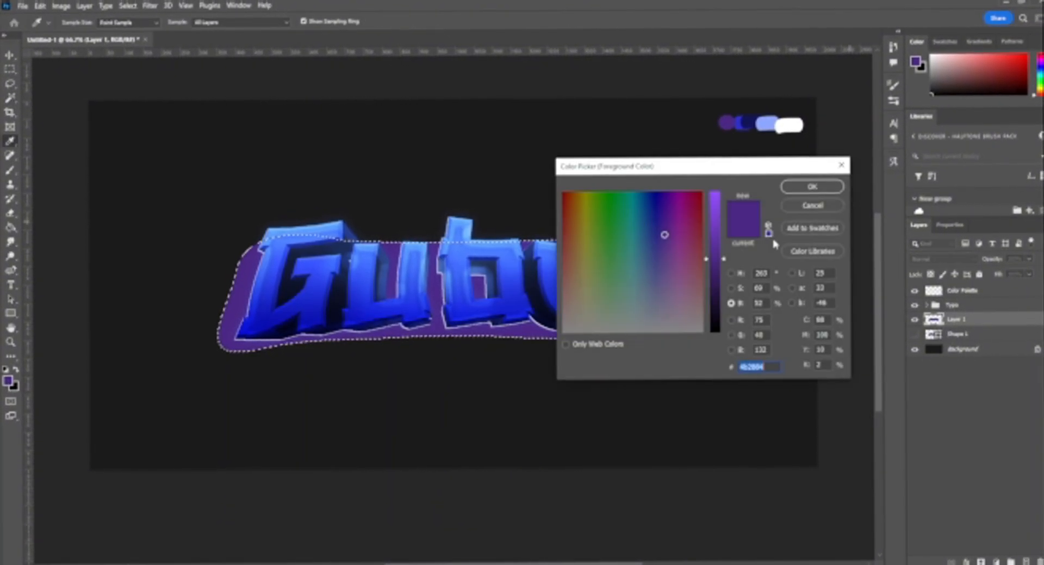
left_click_drag(723, 259, 724, 192)
left_click_drag(591, 215, 571, 230)
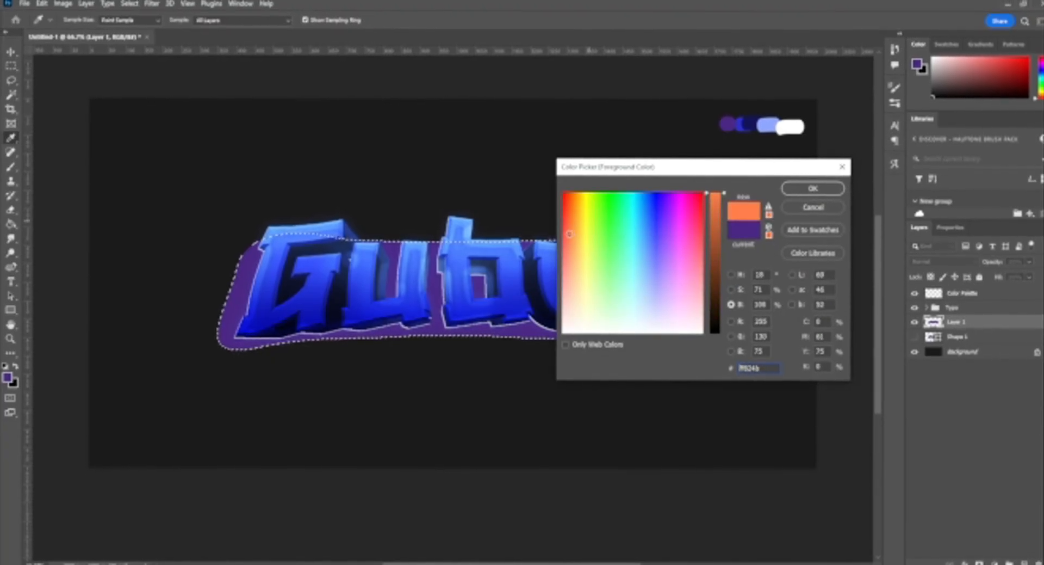
left_click(721, 258)
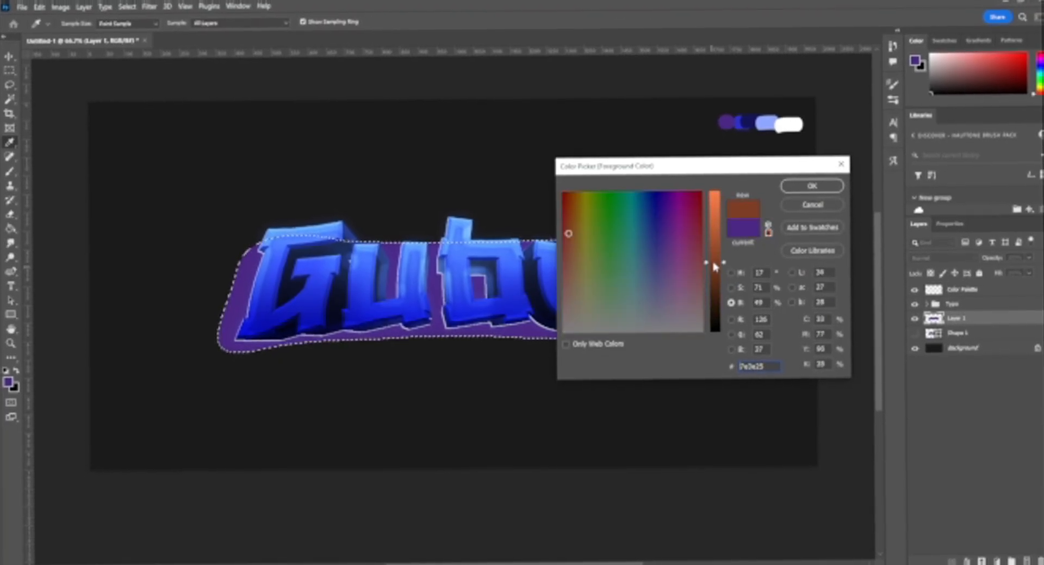
left_click(820, 187)
Paint the whole selected shape brown using a very large Hard Round brush, leaving nothing selected.
left_click(13, 165)
left_click(74, 19)
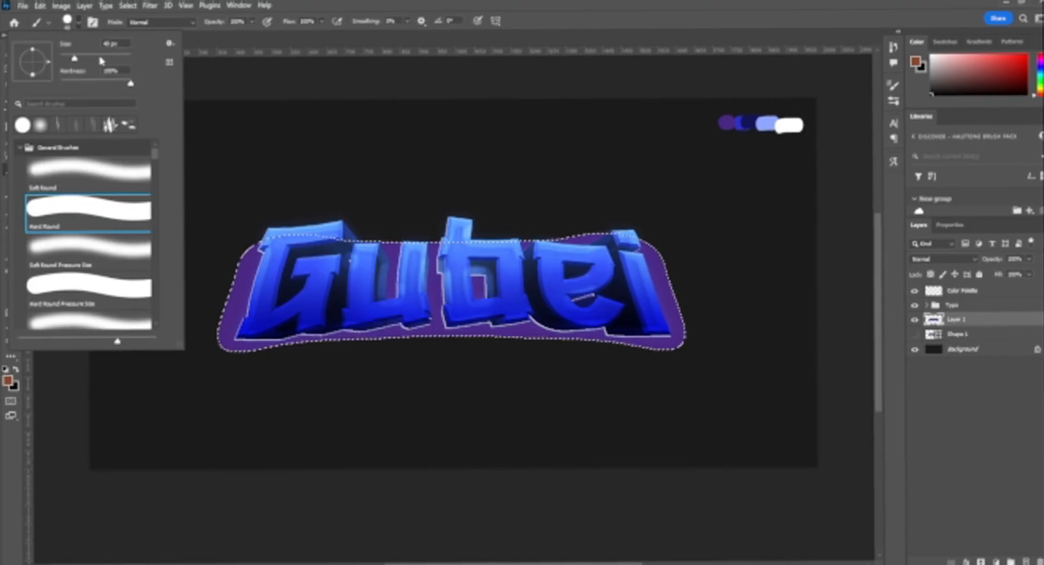
left_click_drag(101, 55, 127, 55)
left_click(315, 315)
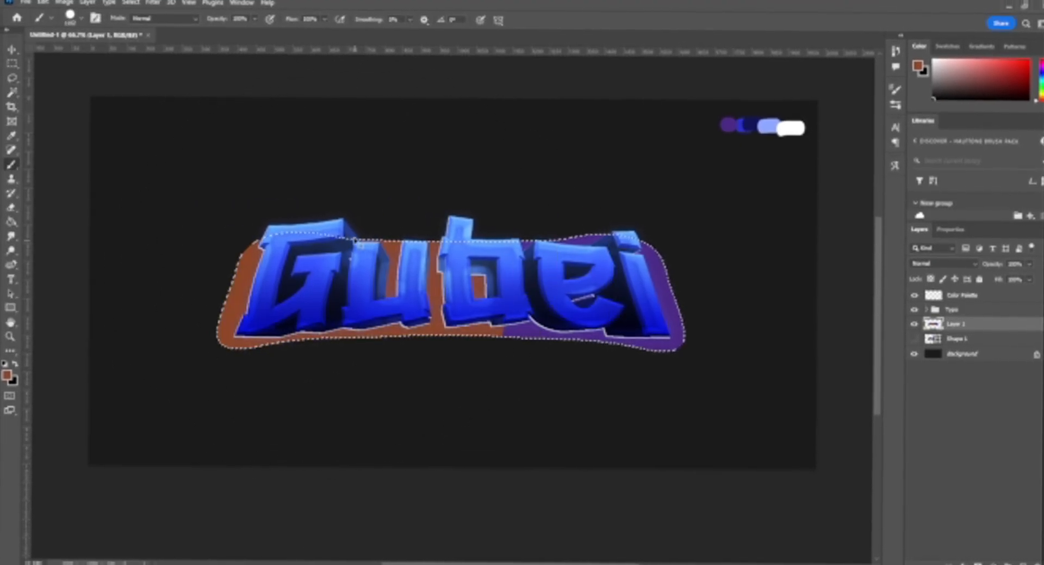
mouse_move(381, 290)
left_mouse_down()
mouse_move(932, 279)
mouse_move(458, 291)
left_mouse_up()
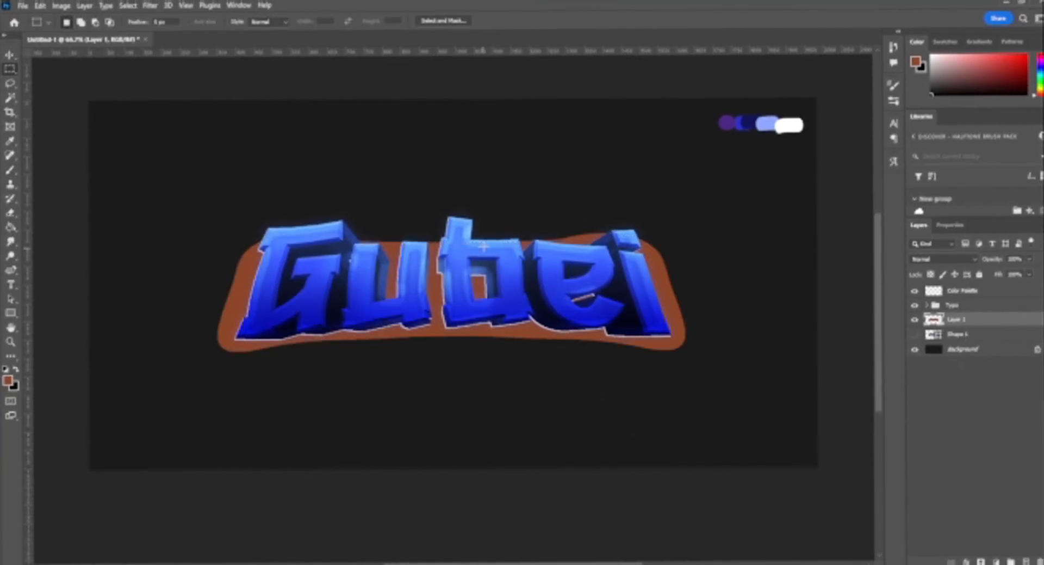
left_click_drag(126, 198, 697, 283)
left_click(690, 163)
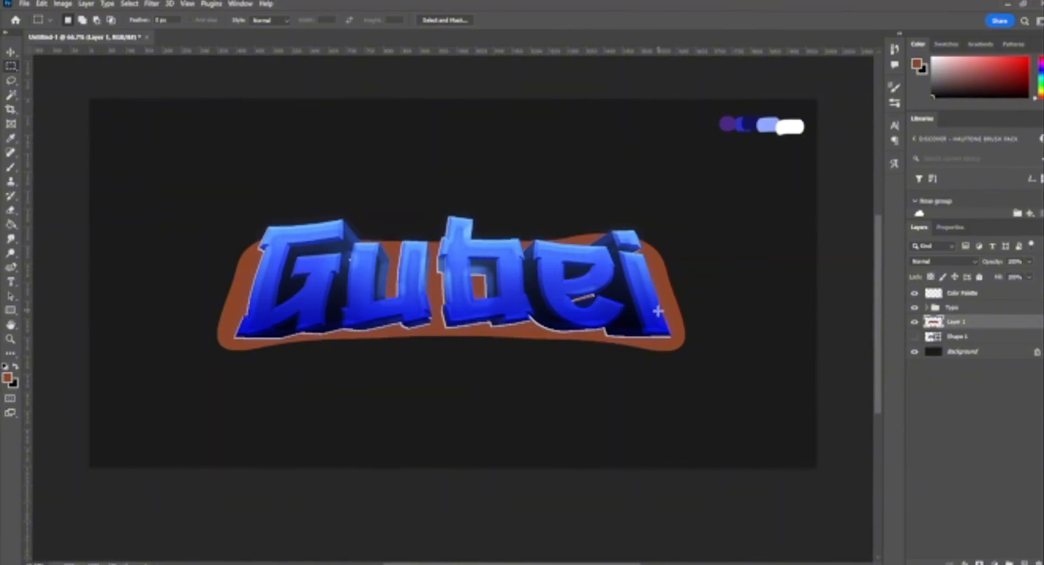
Duplicate the brown shape layer and group the hidden copy with Shape 1 under the name "Xtra borders".
key("ctrl+j")
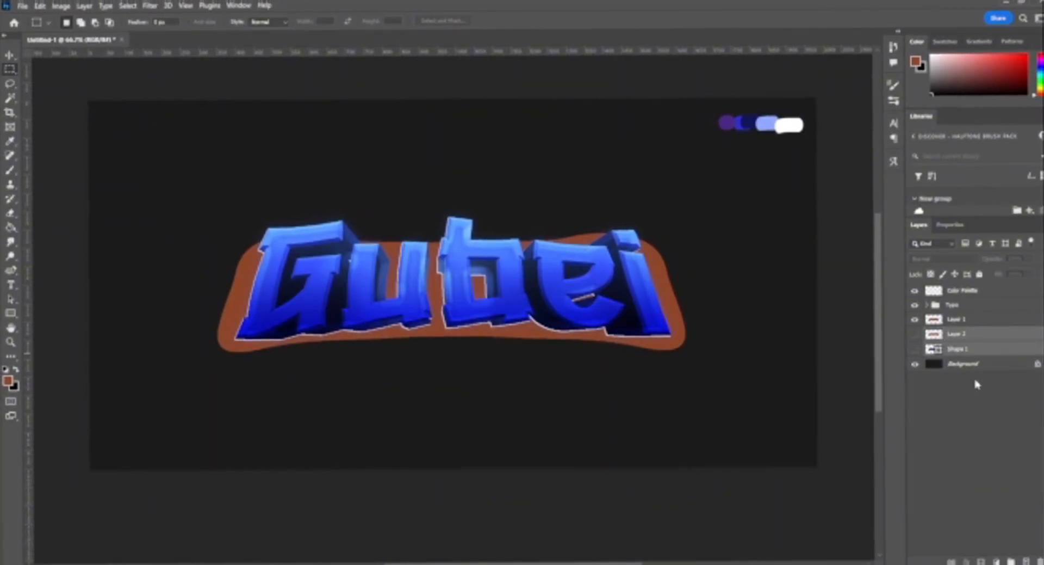
double_click(956, 334)
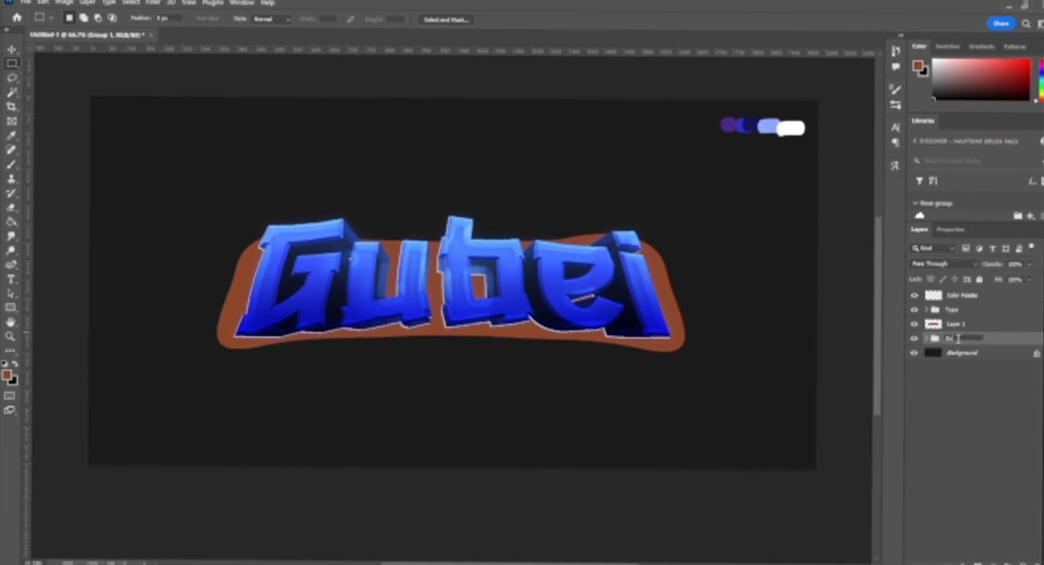
type("Xtra borders")
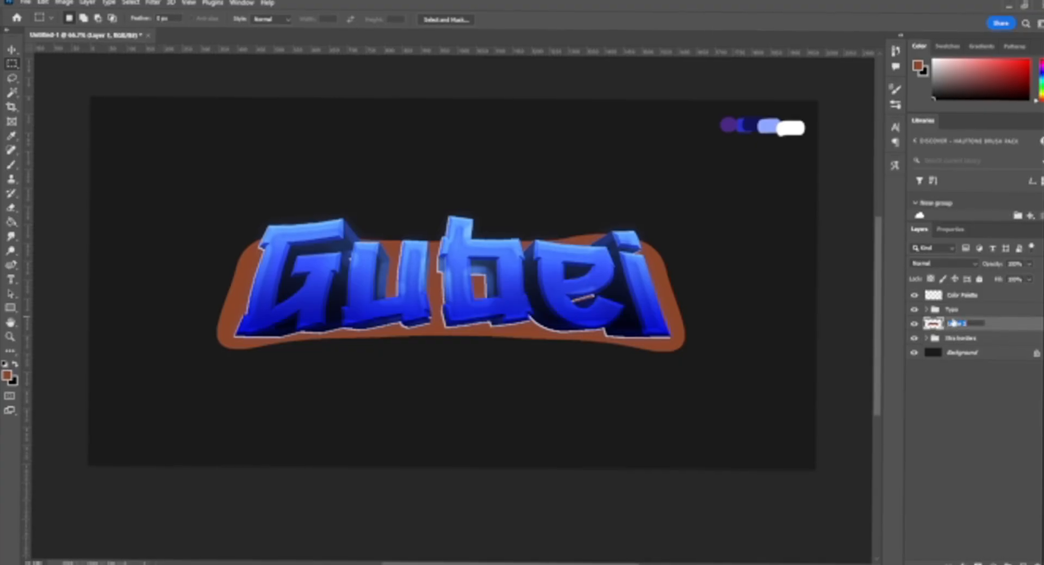
Rename the visible brown shape layer as "Border".
type("Ba")
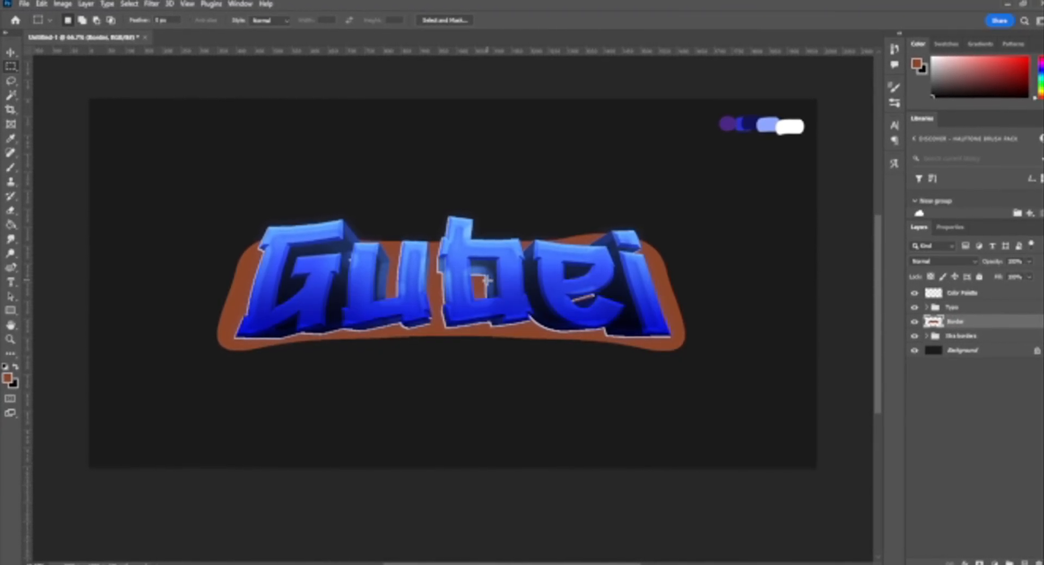
left_click_drag(301, 209, 704, 347)
key("ctrl+d")
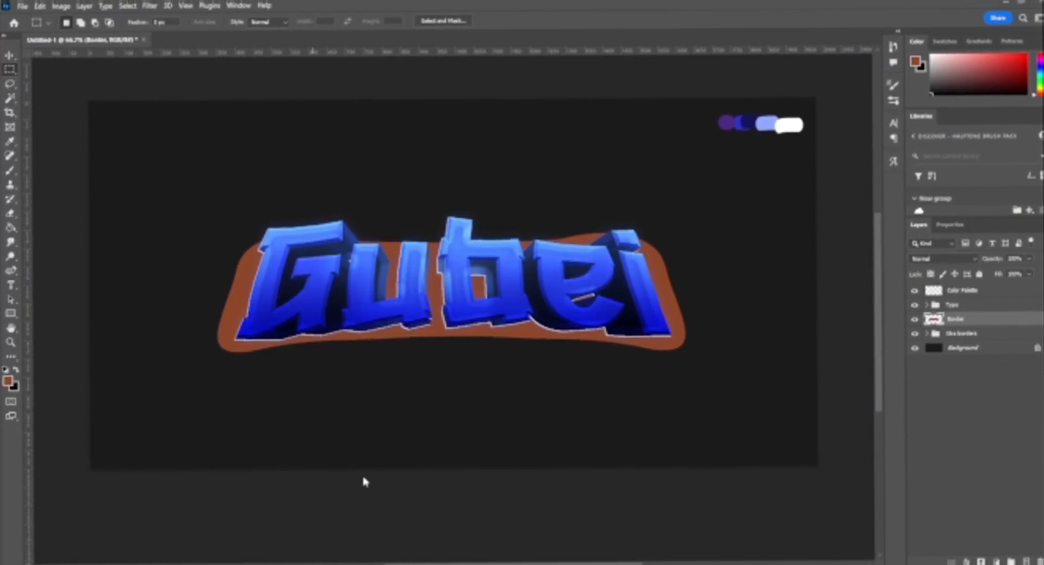
Place the stylized wood image above the Border layer and rotate it 90 degrees.
key("super+e")
left_click(413, 141)
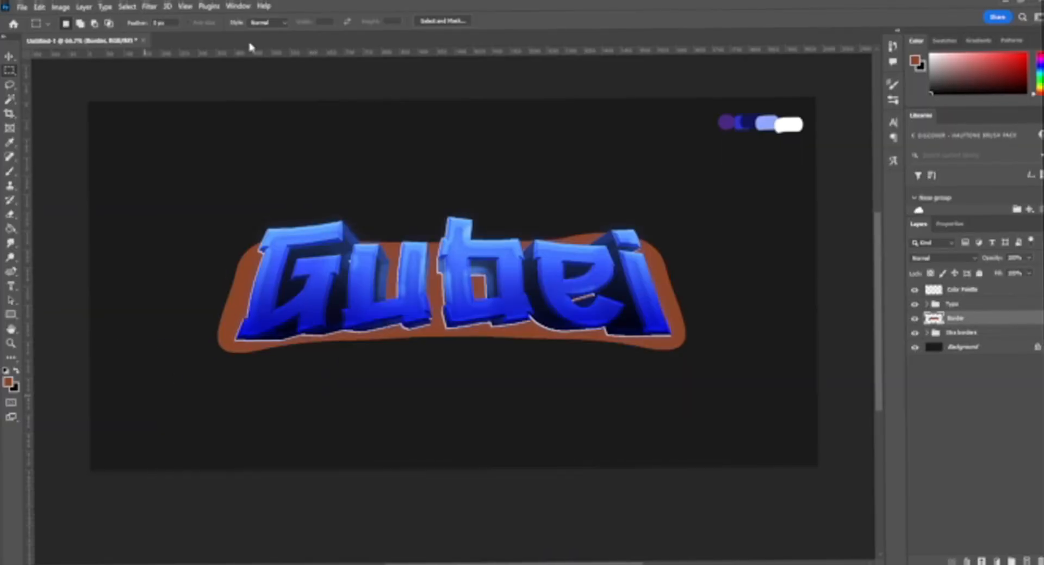
type("90")
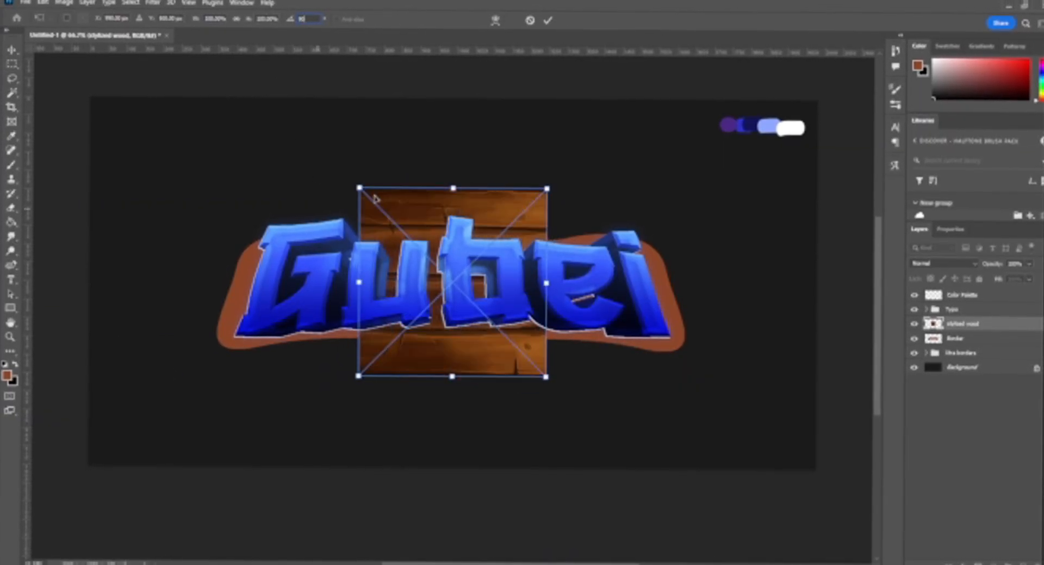
Stretch the wood texture wider and flatter and position it over the left half of the brown border shape.
left_click_drag(360, 188, 350, 250)
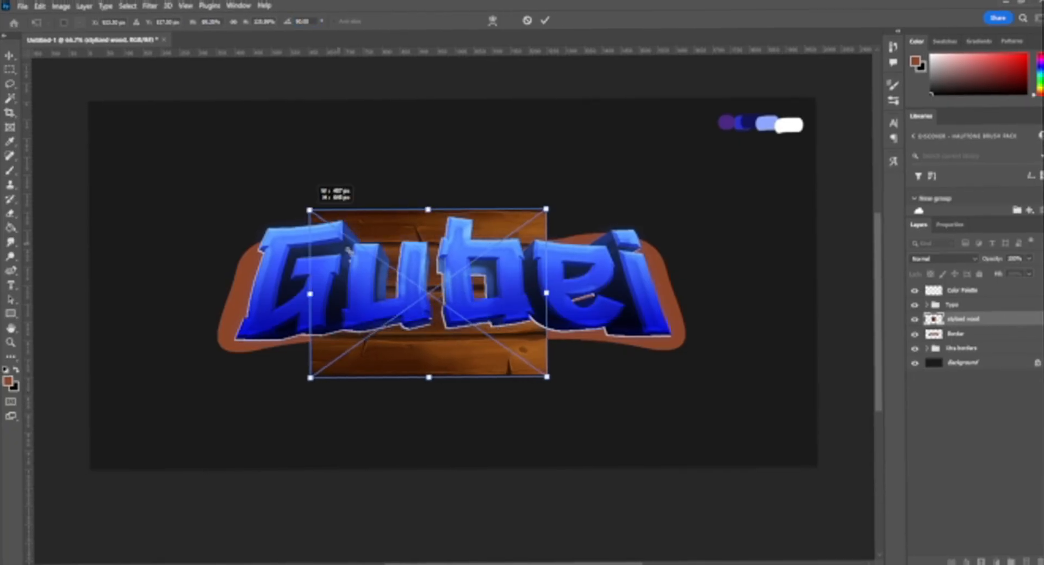
left_click(4, 69)
key("ctrl+t")
left_click_drag(384, 299, 407, 302)
right_click(404, 299)
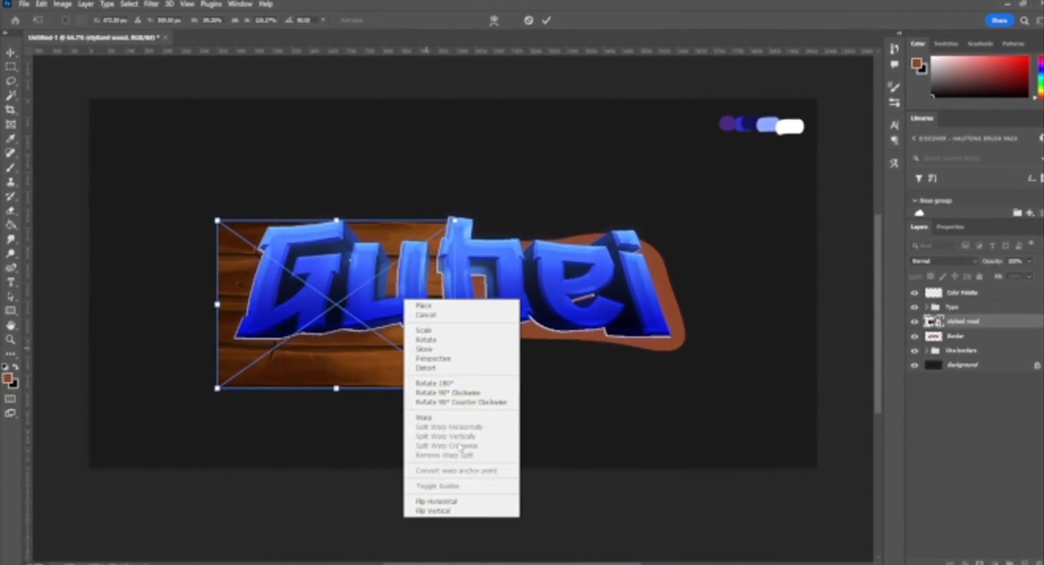
left_click(291, 348)
Move the wood texture to the right and slightly up behind the lettering.
left_click(9, 65)
left_click_drag(532, 158, 315, 450)
left_click(215, 186)
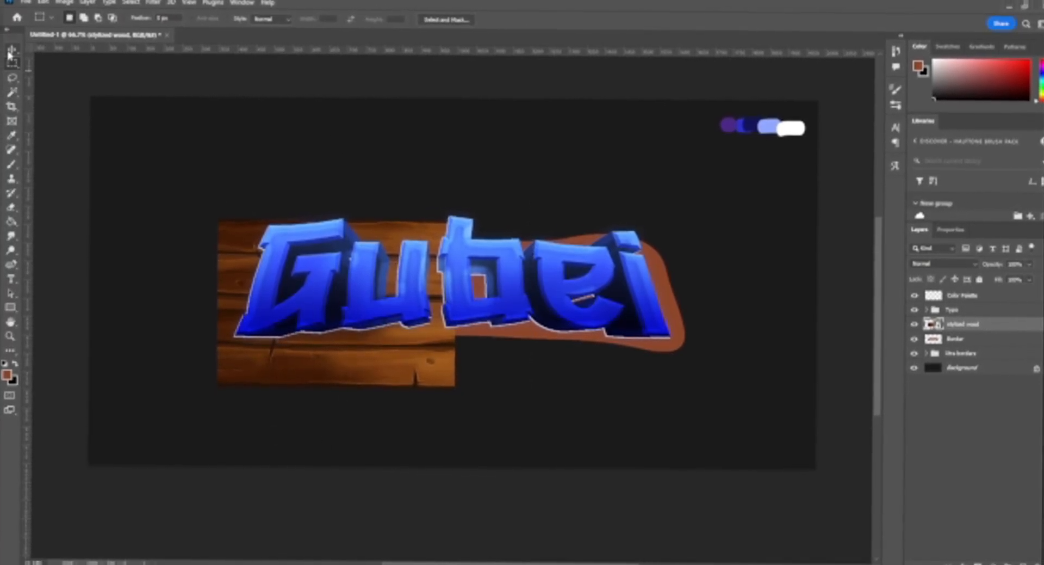
left_click_drag(275, 355, 329, 365)
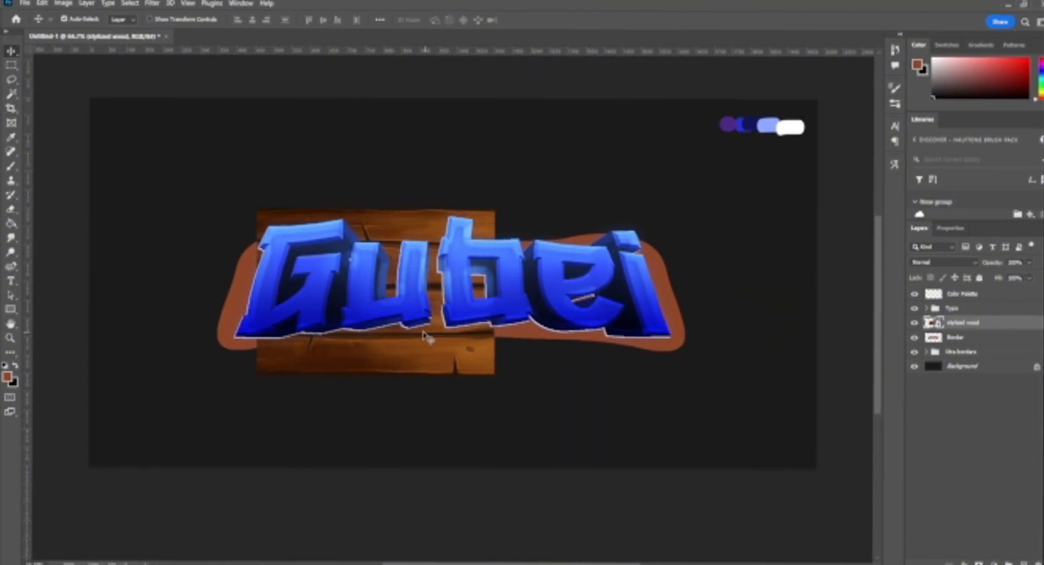
Move the wood texture over the left half of the brown border shape and make a duplicate of it.
left_click_drag(408, 353, 349, 356)
left_click_drag(435, 358, 337, 363)
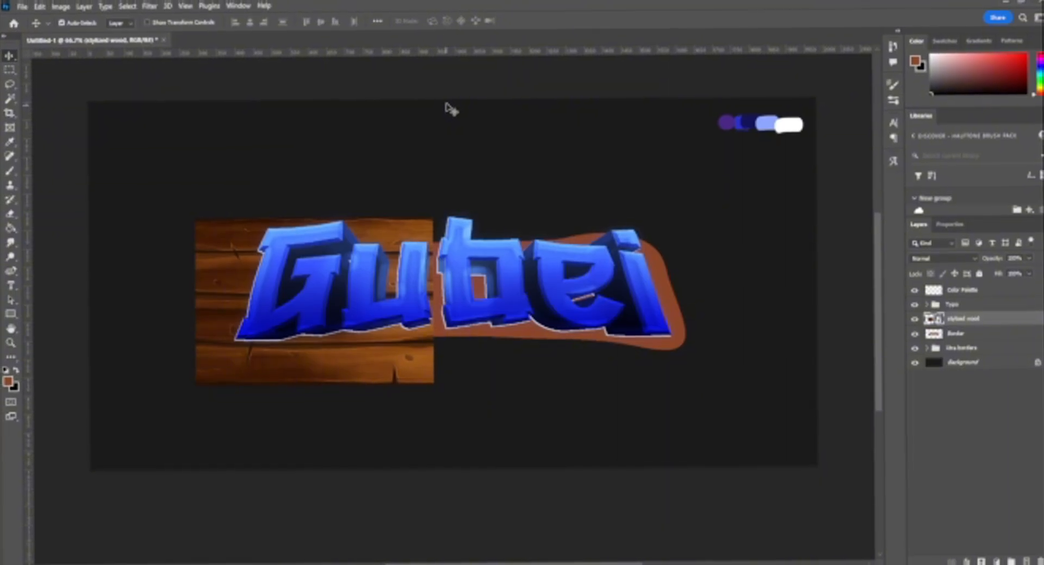
key("ctrl+c")
key("ctrl+v")
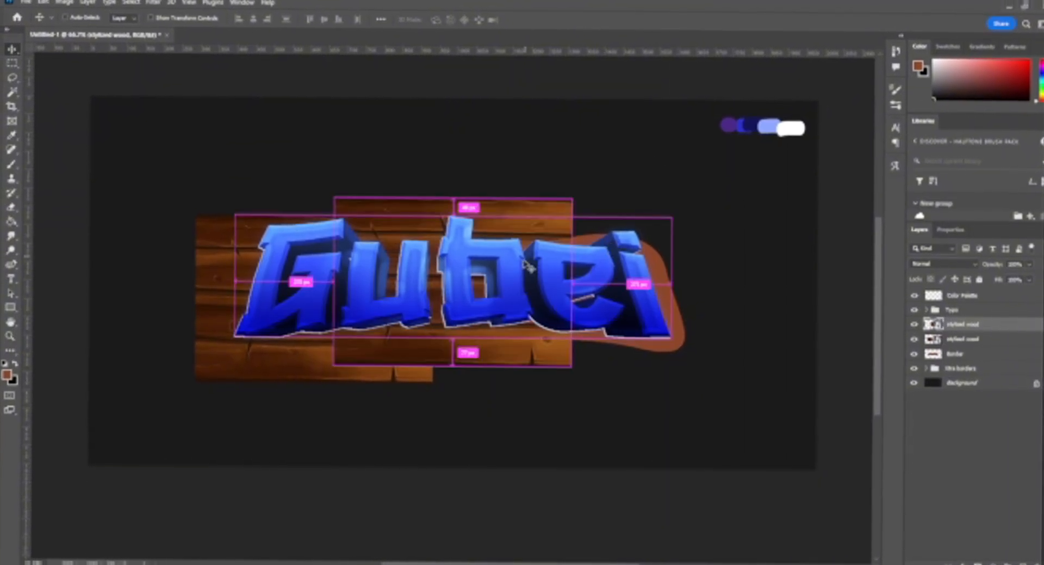
Flip the duplicated wood texture horizontally and position it over the right half of the border shape.
key("ctrl+t")
right_click(459, 275)
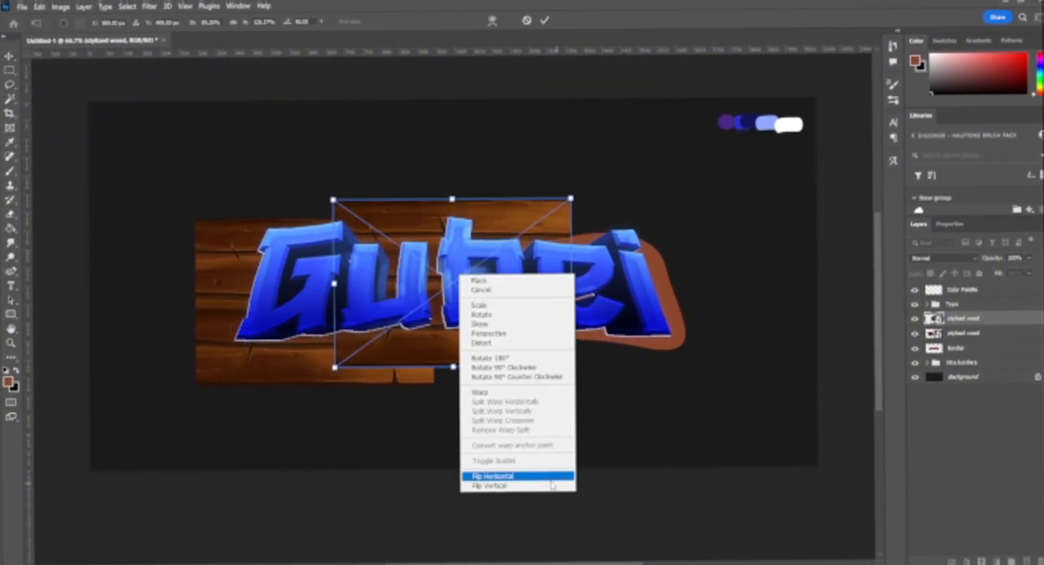
left_click(540, 477)
left_click_drag(447, 296, 568, 297)
Slide the left wood panel to the right until it closes the gap with the mirrored panel.
left_click(8, 72)
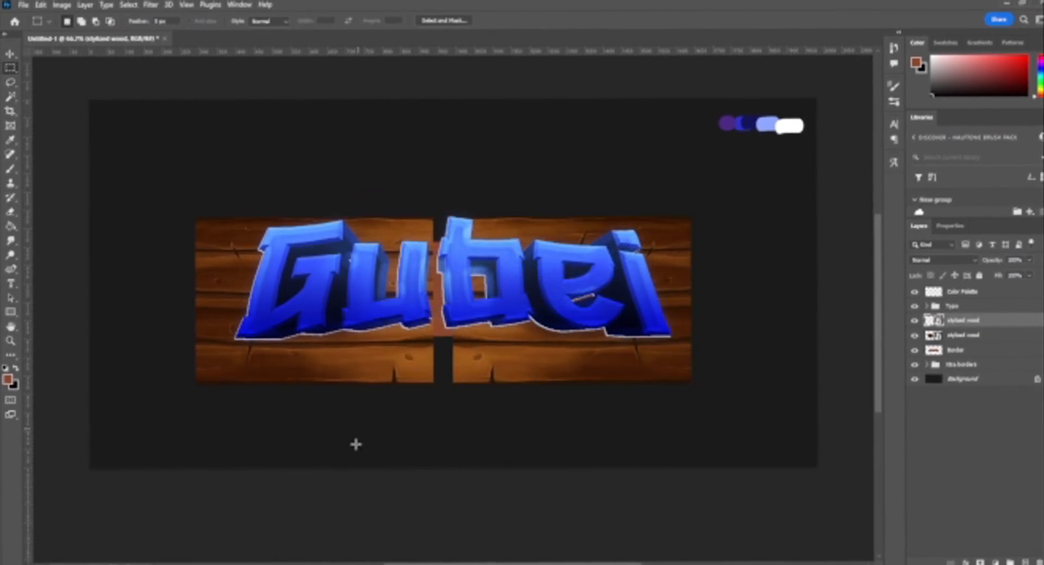
left_click(422, 563)
mouse_move(495, 564)
left_click(496, 536)
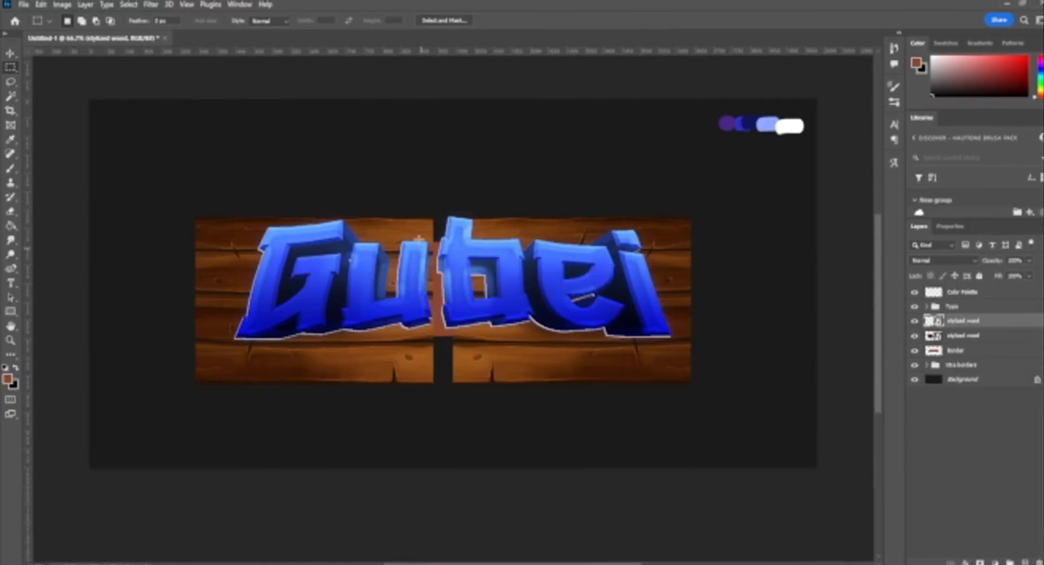
left_click_drag(302, 363, 351, 362)
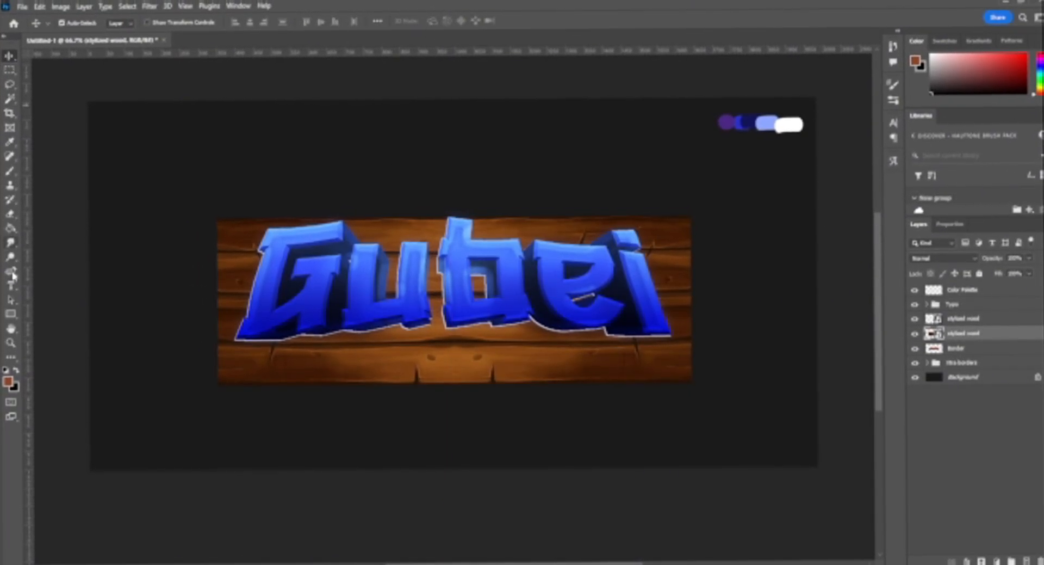
Set the Eraser to a larger Soft Round brush and soften the inner edge of the left wood panel, rasterizing its layer.
left_click(9, 213)
left_click(72, 20)
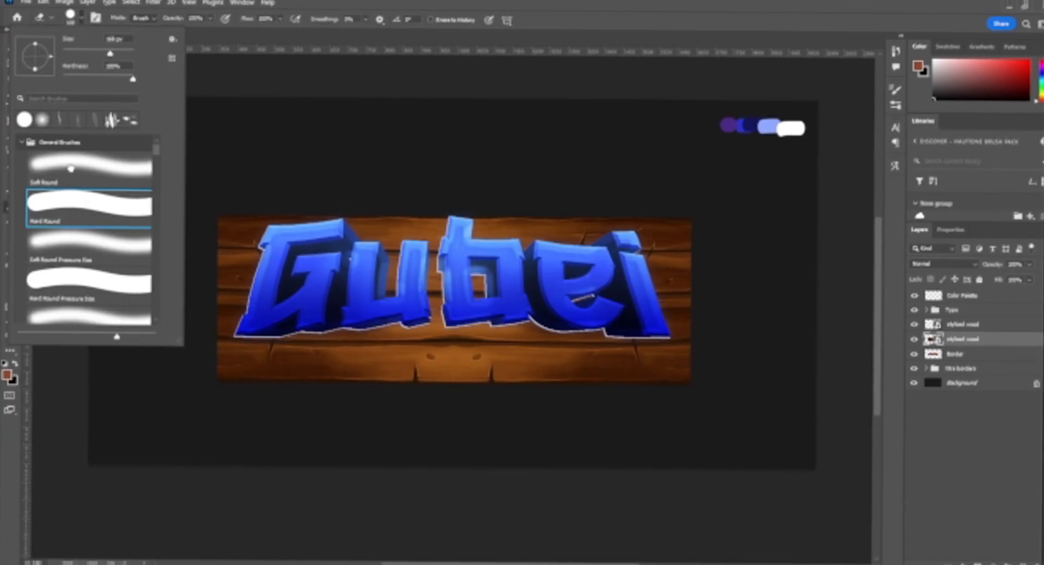
left_click(70, 169)
left_click(523, 317)
left_click(502, 215)
left_click(72, 20)
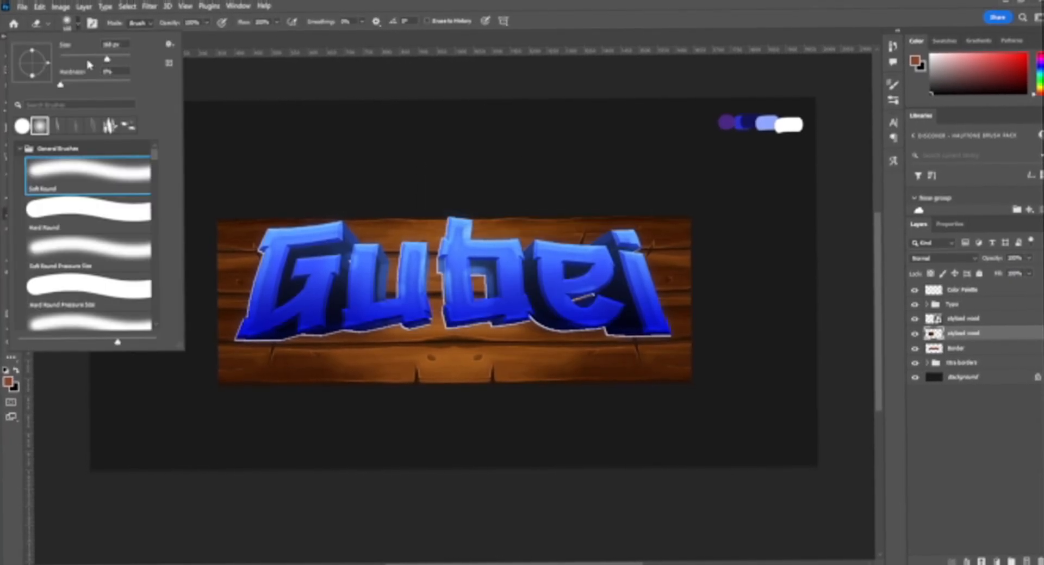
left_click_drag(89, 58, 111, 58)
left_click(571, 330)
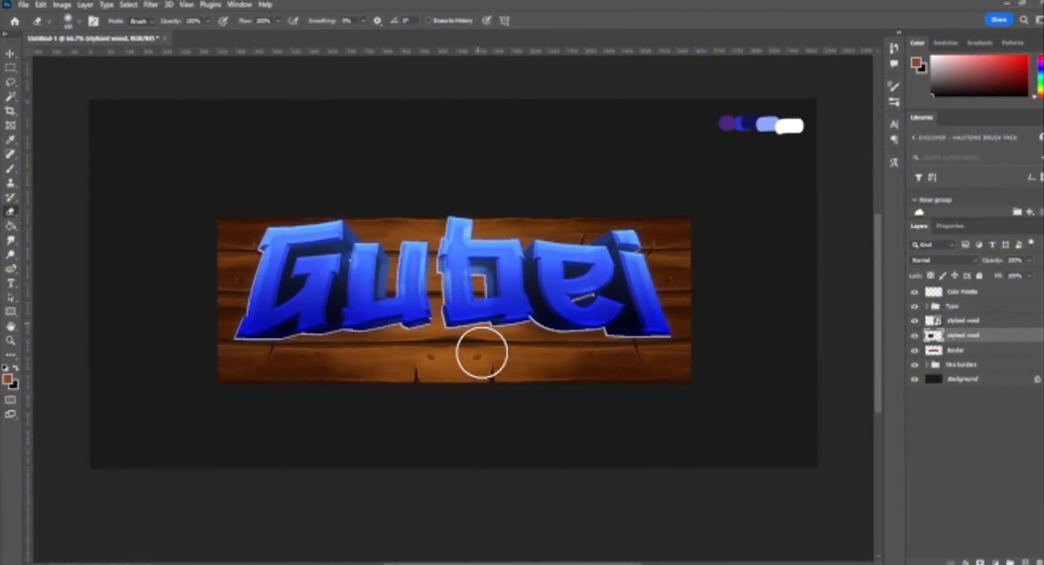
key("v")
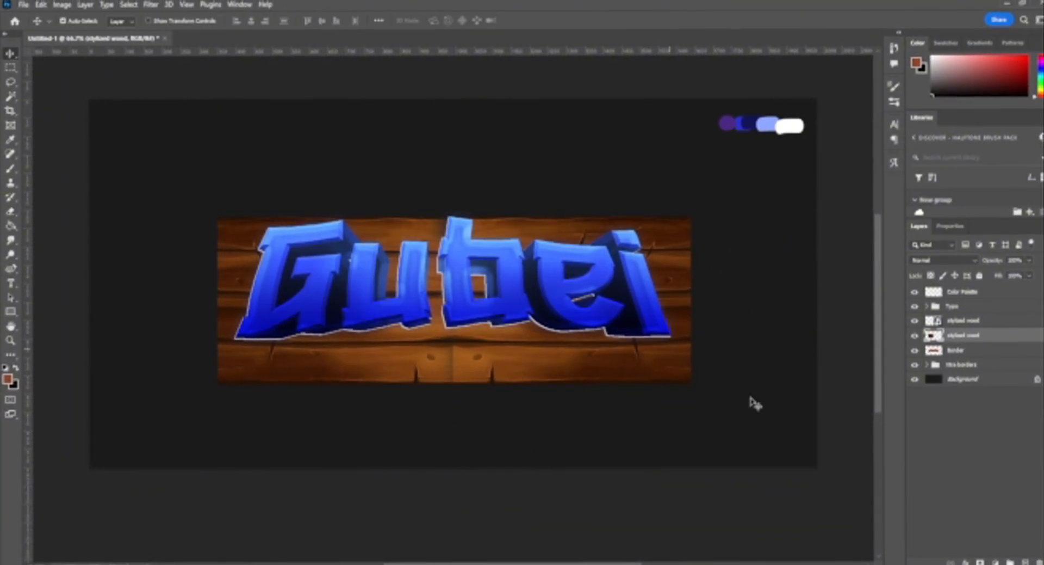
Bring the left wood layer above the mirrored one and shift the panel right so the two overlap more.
left_click_drag(415, 385, 429, 373)
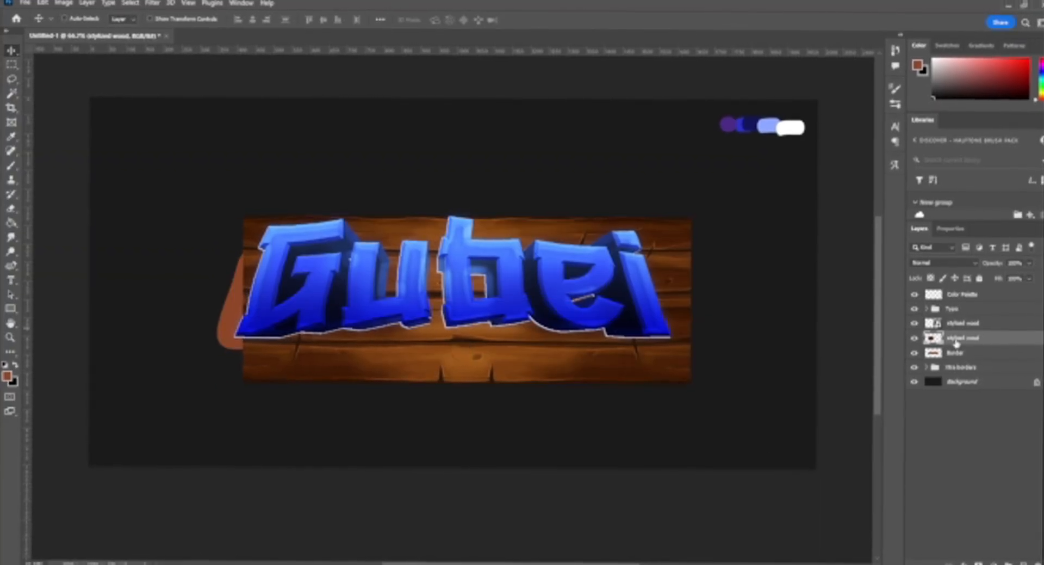
key("ctrl+z")
left_click_drag(955, 337, 985, 322)
left_click_drag(402, 360, 407, 366)
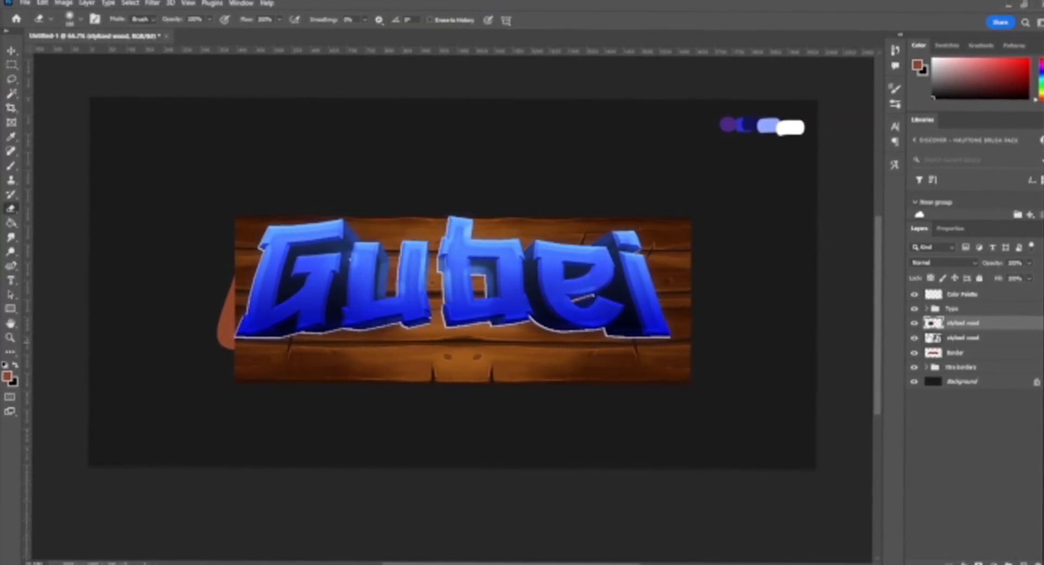
Softly erase the inner edge of the lower, mirrored wood layer and move that panel left beneath the other one.
key("alt+bracketleft")
left_click(471, 221)
left_click(482, 215)
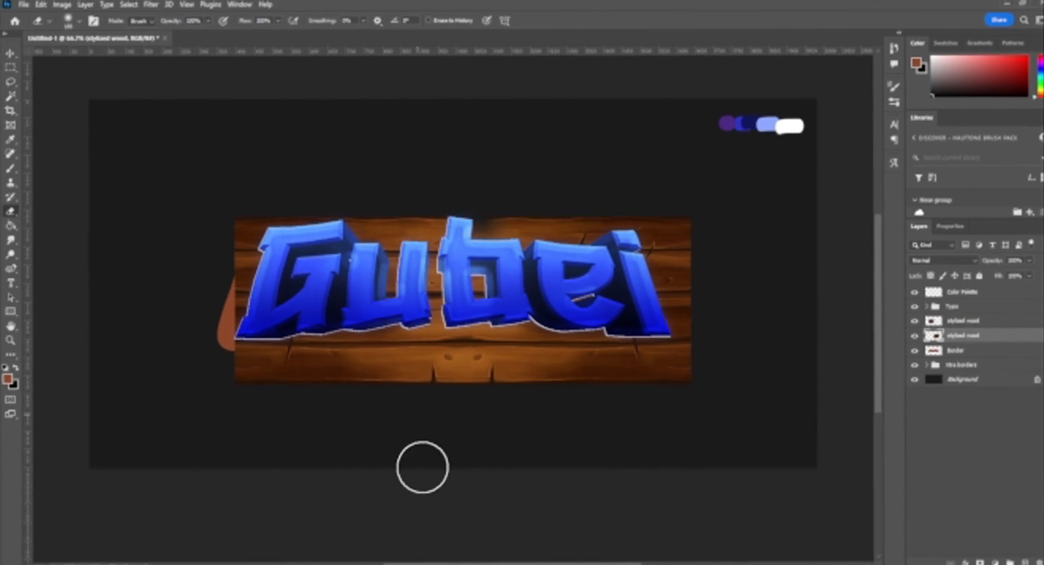
mouse_move(422, 467)
left_mouse_down()
mouse_move(459, 273)
mouse_move(446, 225)
left_mouse_up()
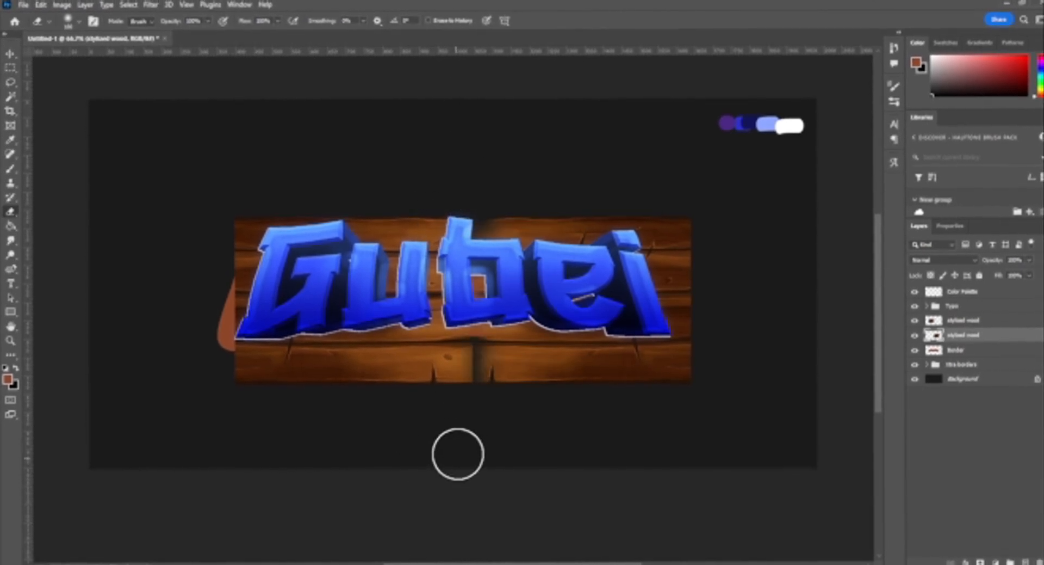
left_click_drag(581, 374, 535, 369)
Erase the inner edge of the upper wood layer to blend the seam and nudge that panel slightly right.
left_click(974, 321)
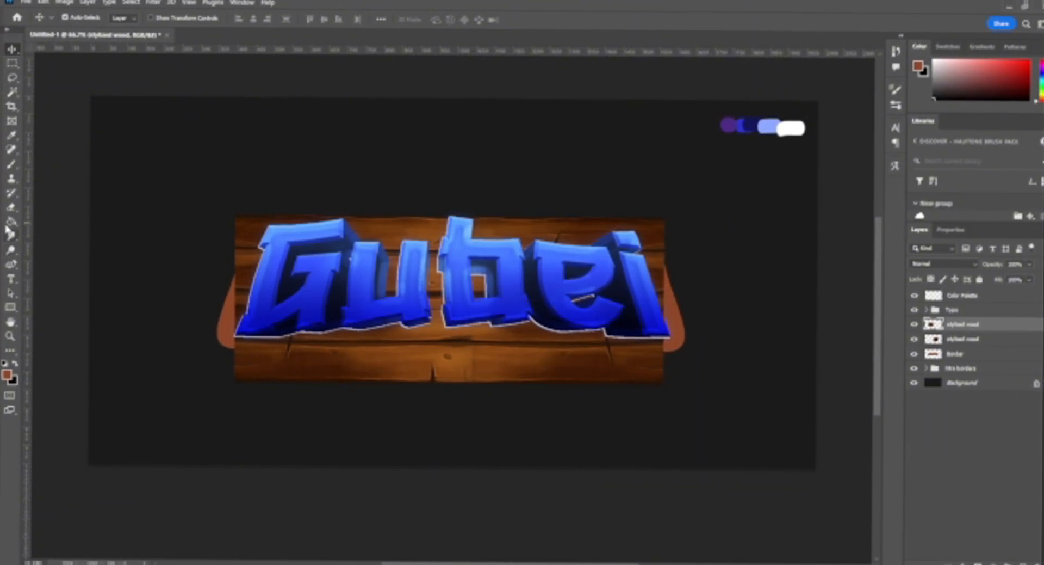
left_click(11, 207)
left_click_drag(478, 326, 483, 429)
key("ctrl+t")
left_click_drag(436, 353, 442, 353)
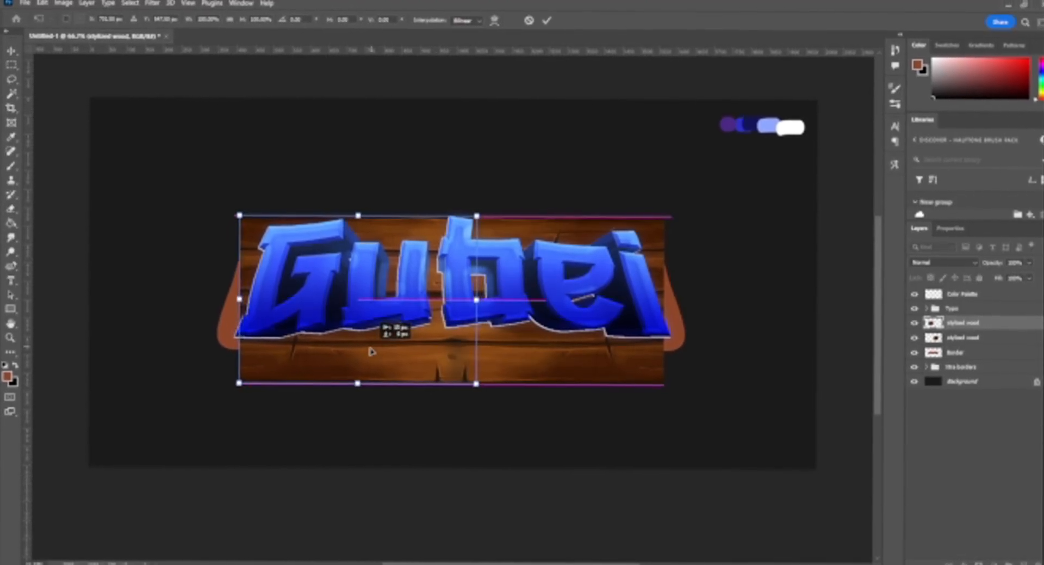
left_click(9, 71)
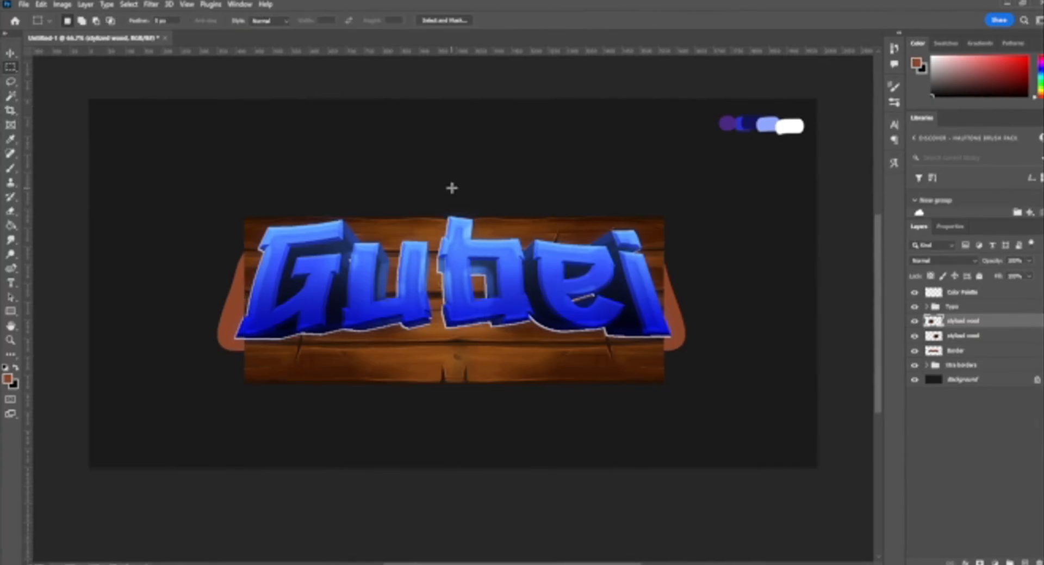
Merge the two stylized wood layers into a single layer.
left_click_drag(145, 161, 849, 438)
left_click(604, 457)
left_click(962, 339, "shift")
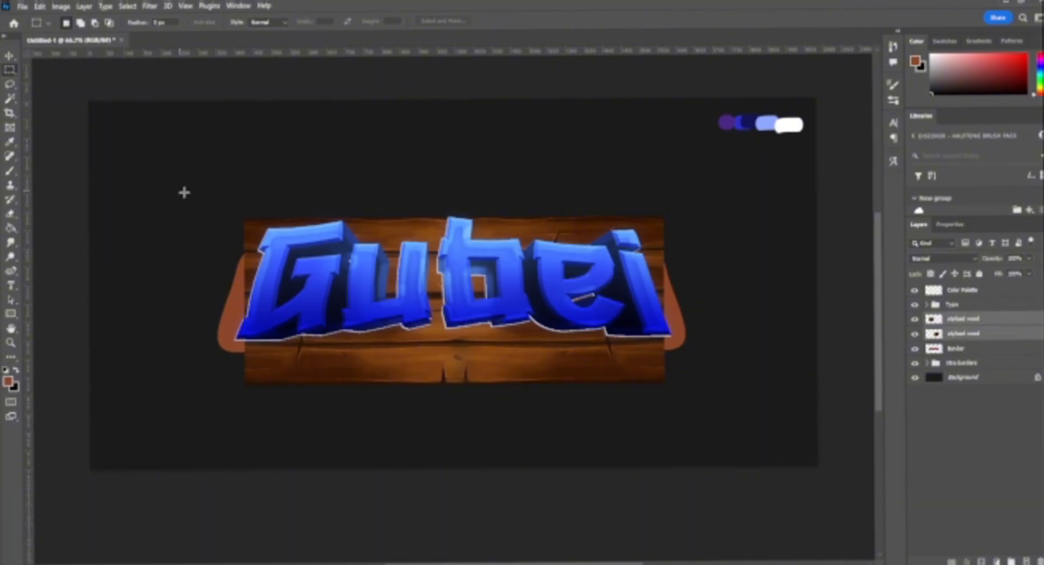
left_click_drag(320, 293, 809, 468)
left_click(643, 489)
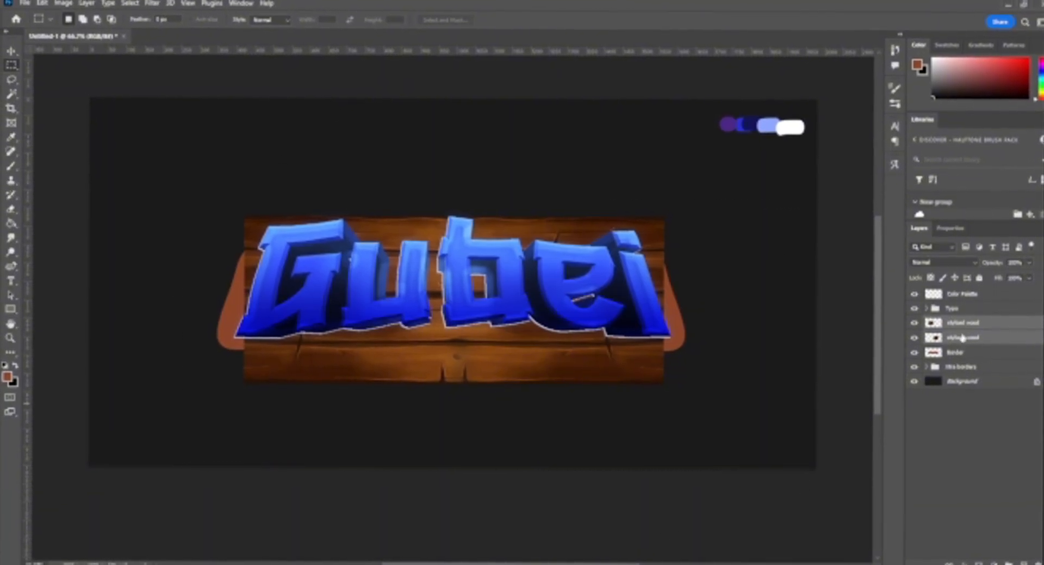
right_click(980, 336)
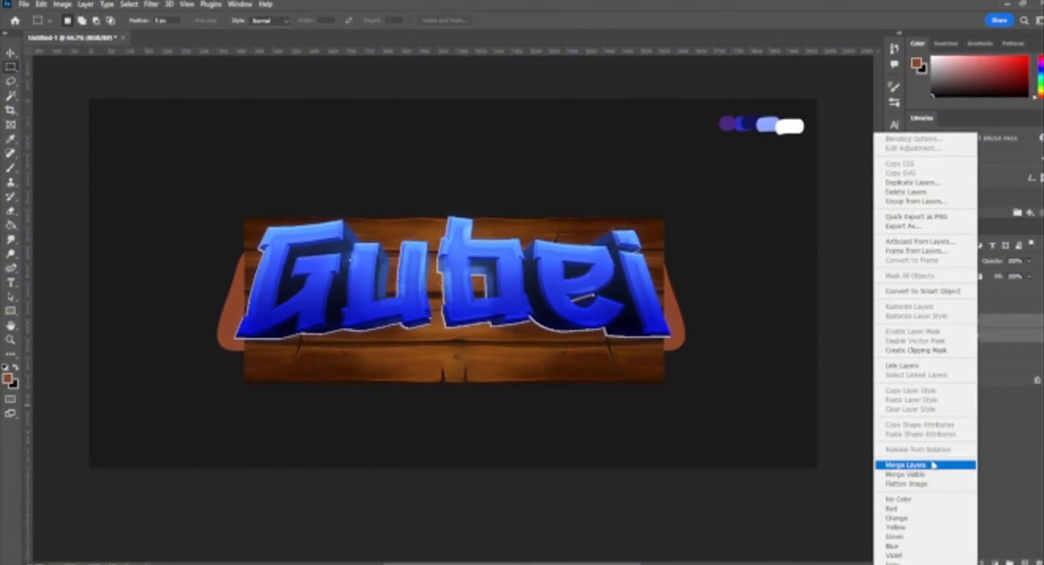
left_click(964, 465)
Enlarge the merged wood texture to cover the whole border shape and centre it horizontally on the canvas.
key("ctrl+t")
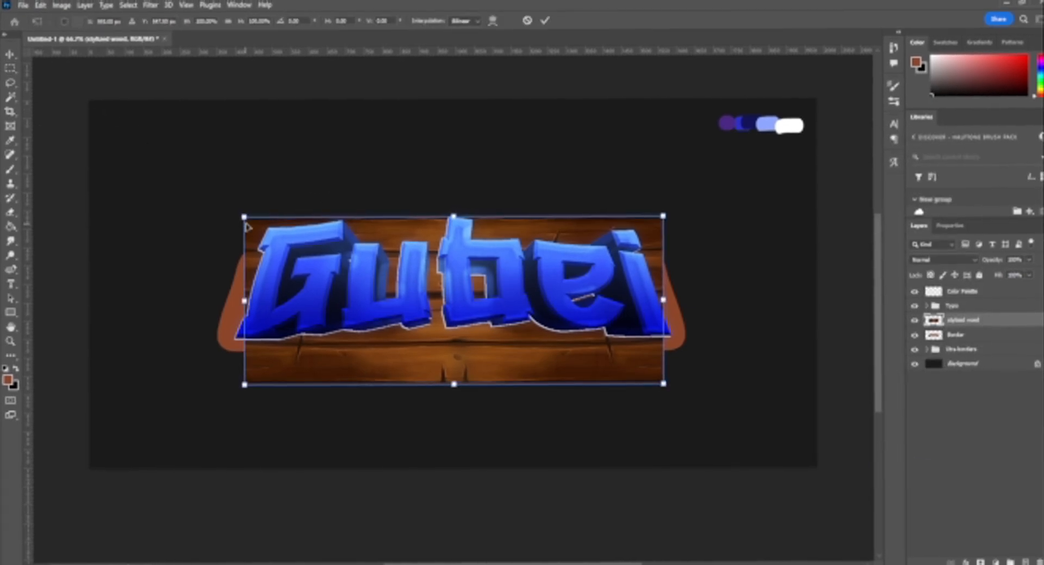
left_click_drag(219, 203, 194, 191)
left_click_drag(419, 291, 442, 302)
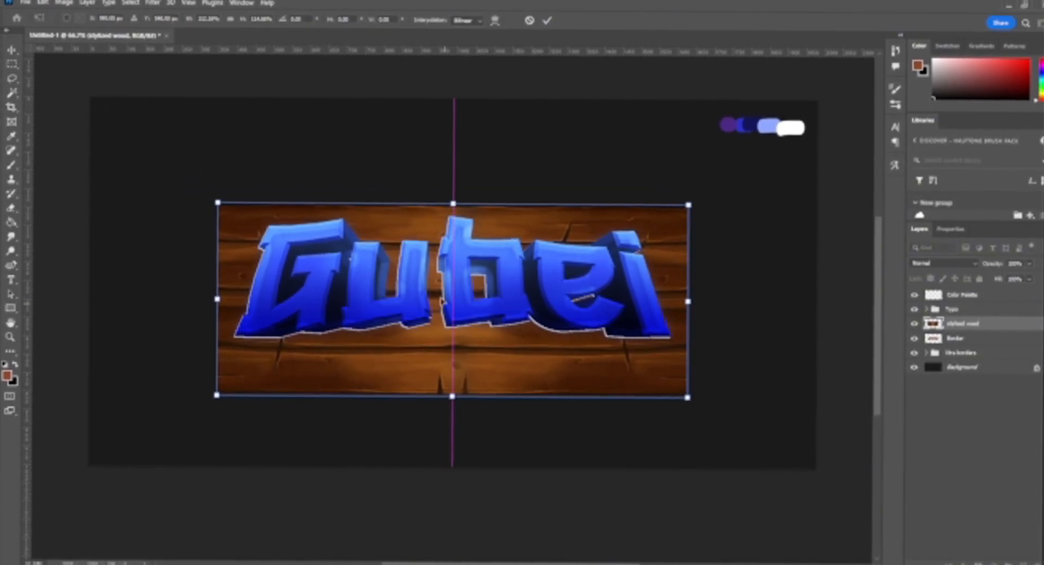
left_click(12, 64)
Keep a hidden duplicate of the merged wood layer named "Xtra Wood" in the backup group renamed "Xtra Stuff".
key("ctrl+j")
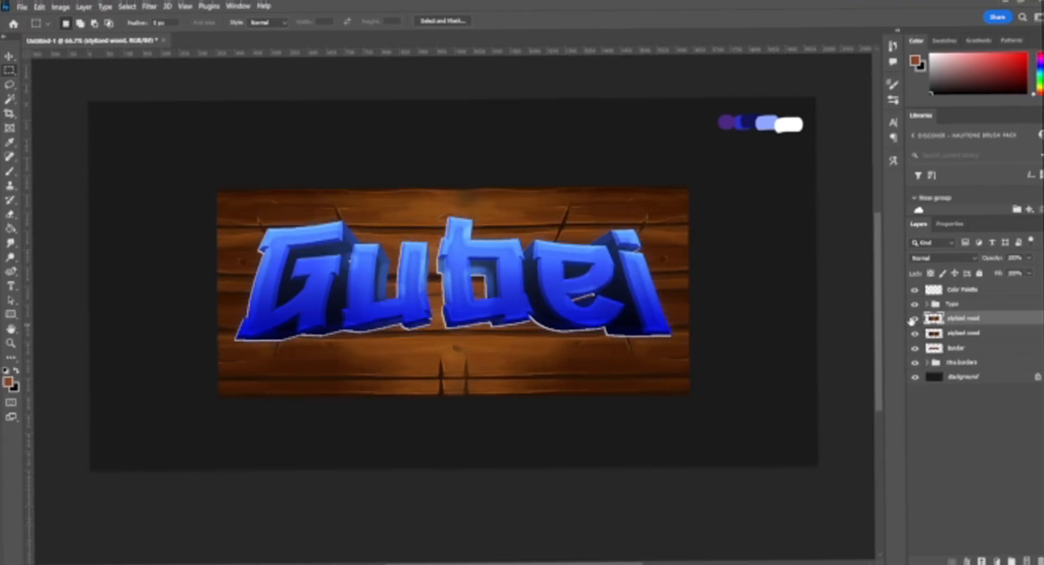
left_click(915, 323)
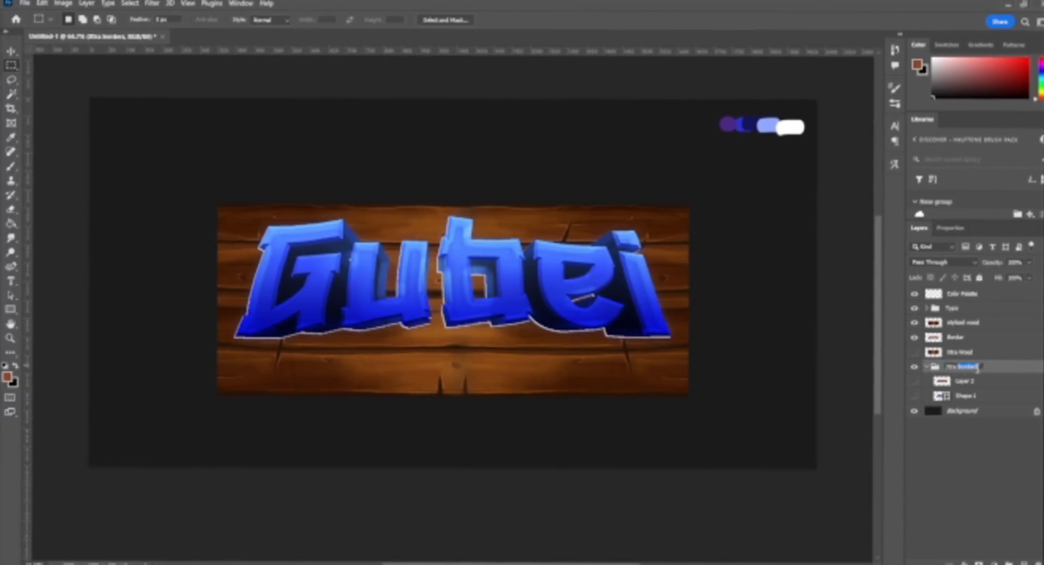
left_click(963, 348)
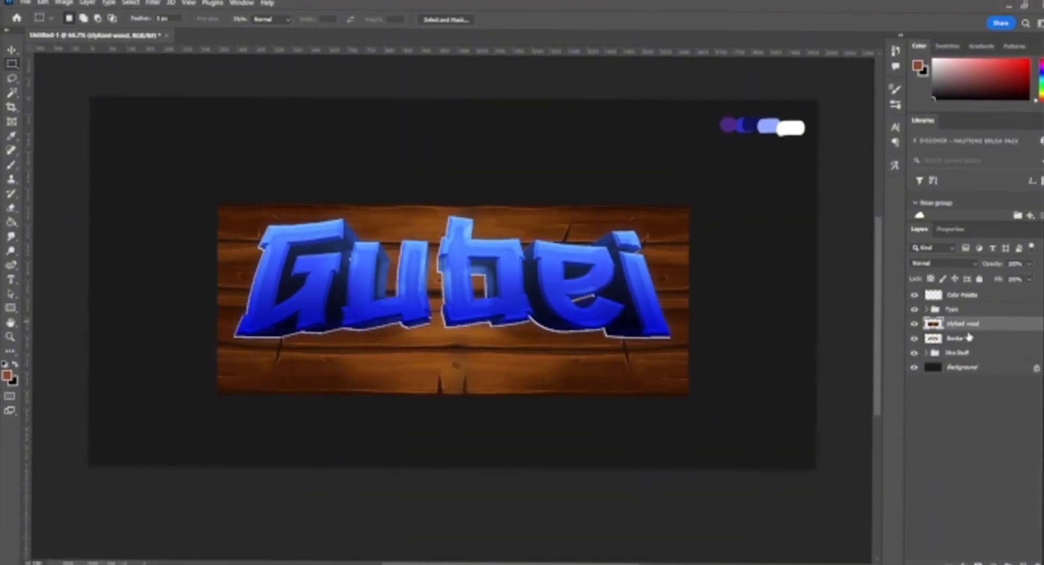
Clip the stylized wood layer to the Border layer with a clipping mask.
right_click(1002, 330)
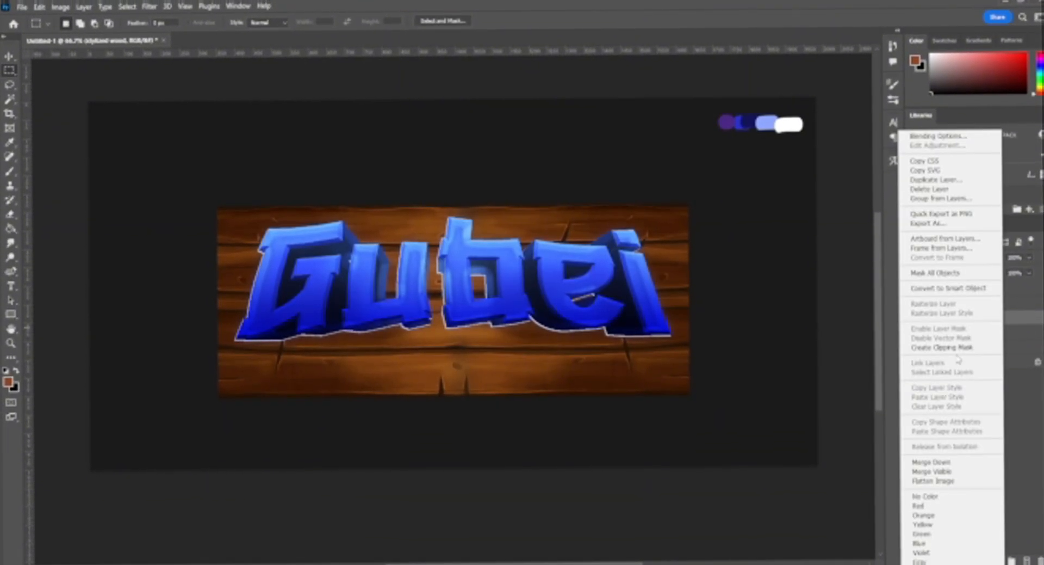
left_click(964, 351)
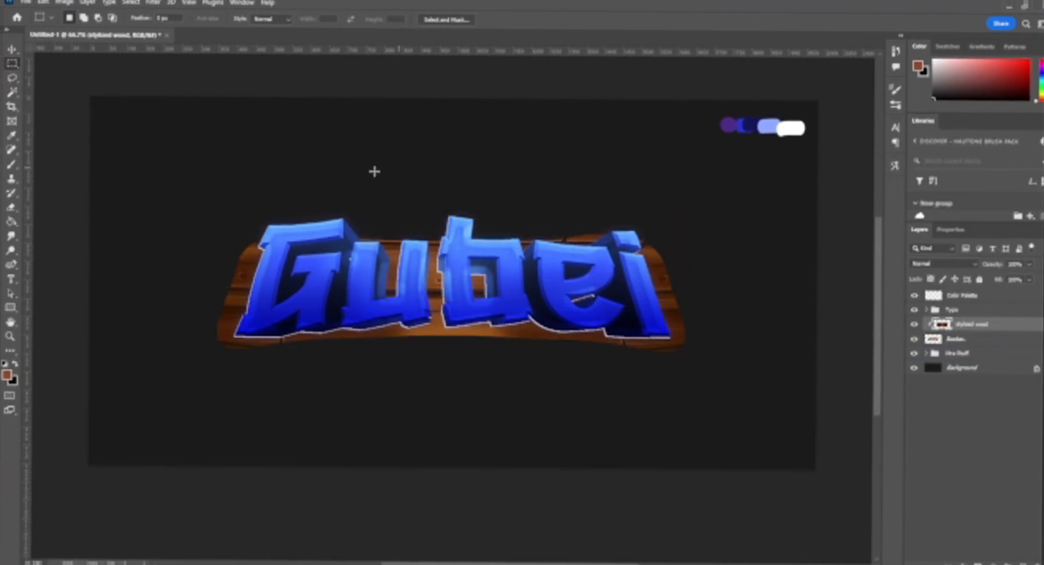
left_click_drag(198, 194, 839, 366)
left_click(630, 405)
left_click_drag(162, 190, 827, 369)
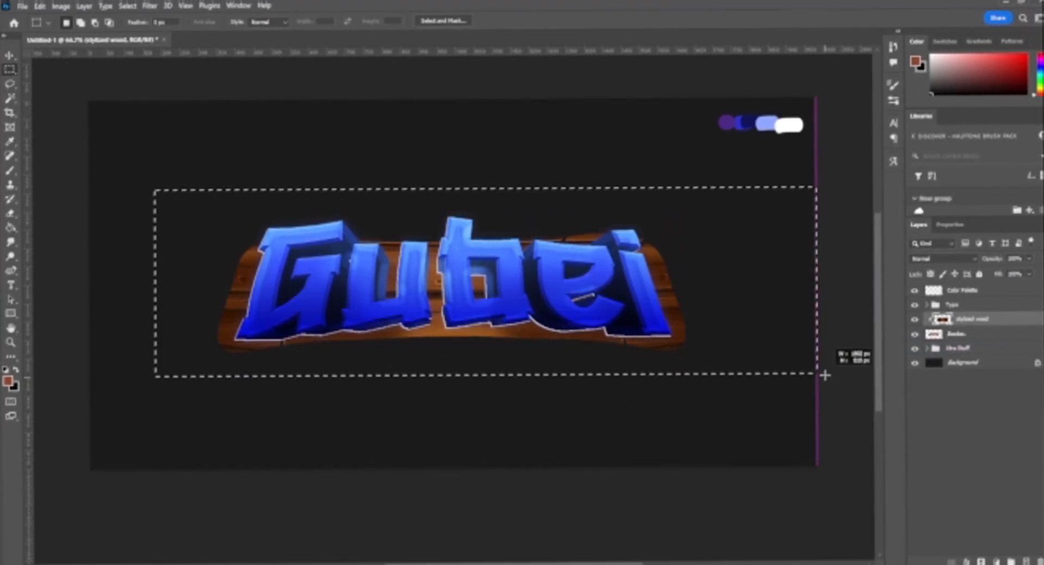
left_click(695, 420)
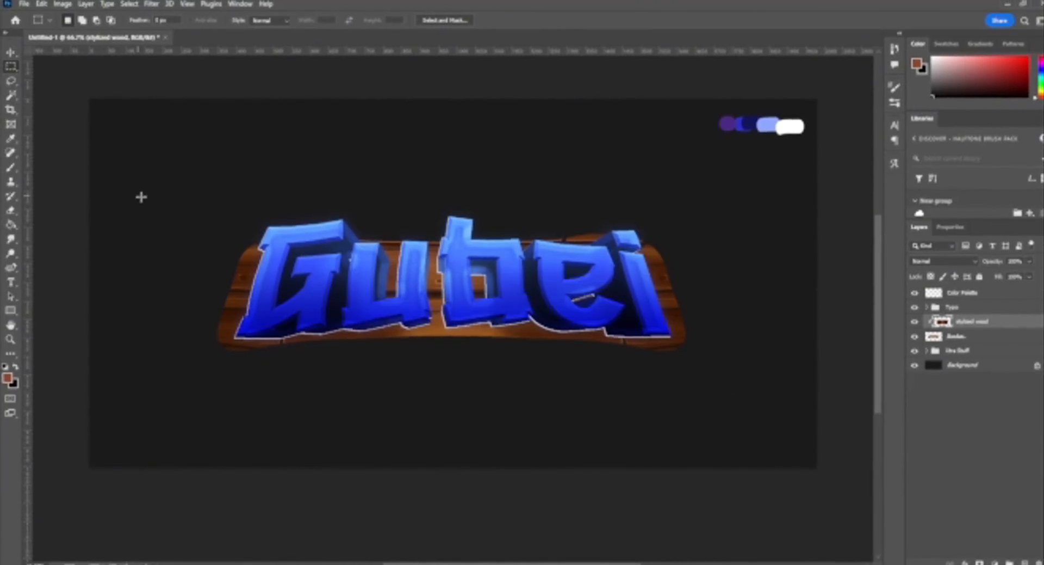
left_click_drag(141, 197, 816, 354)
left_click(669, 418)
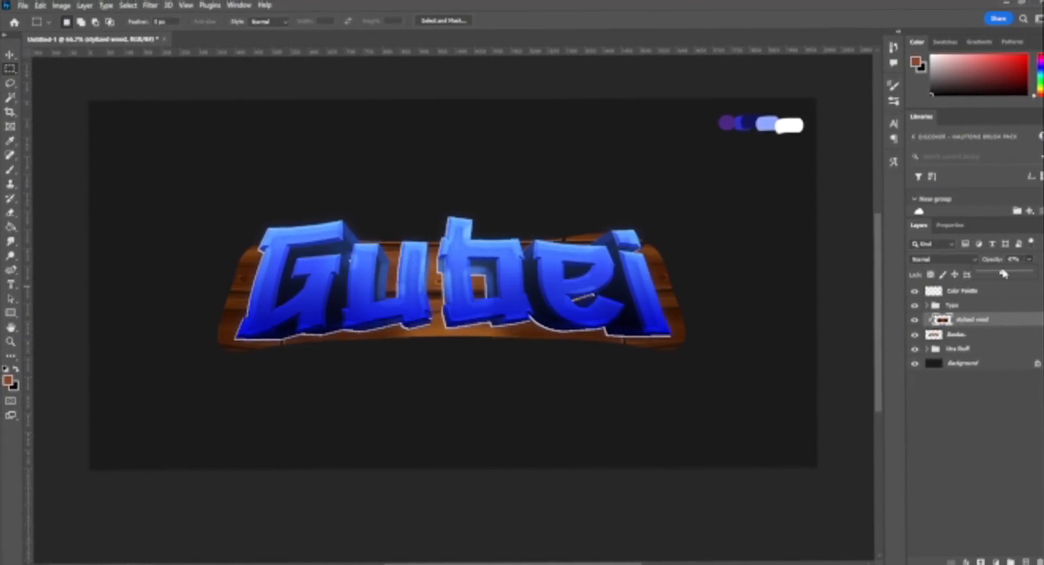
Lower the opacity of the clipped stylized wood layer to blend it with the brown border colour.
left_click_drag(1003, 274, 1010, 274)
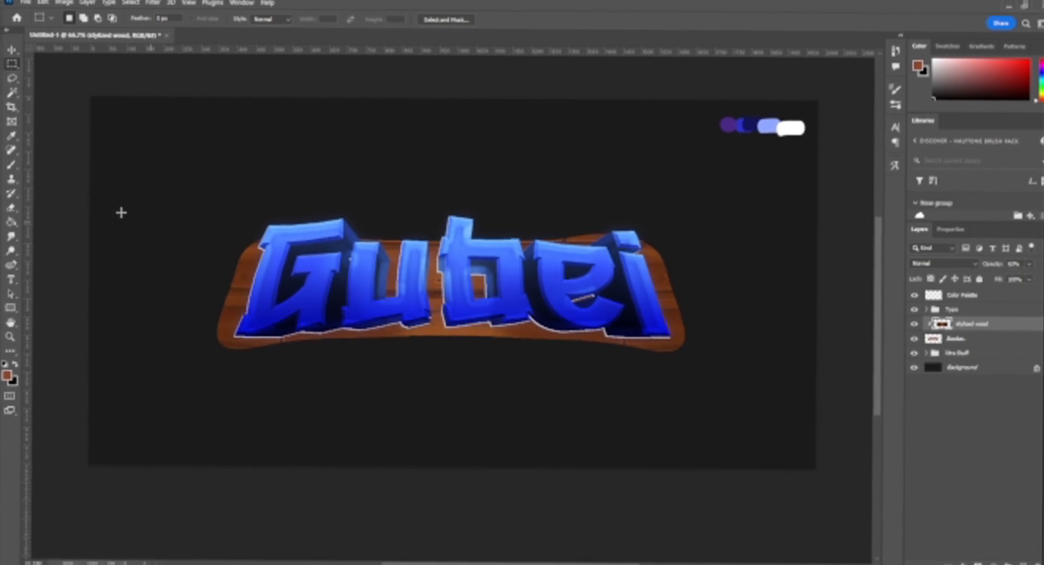
left_click_drag(93, 206, 676, 350)
left_click(513, 377)
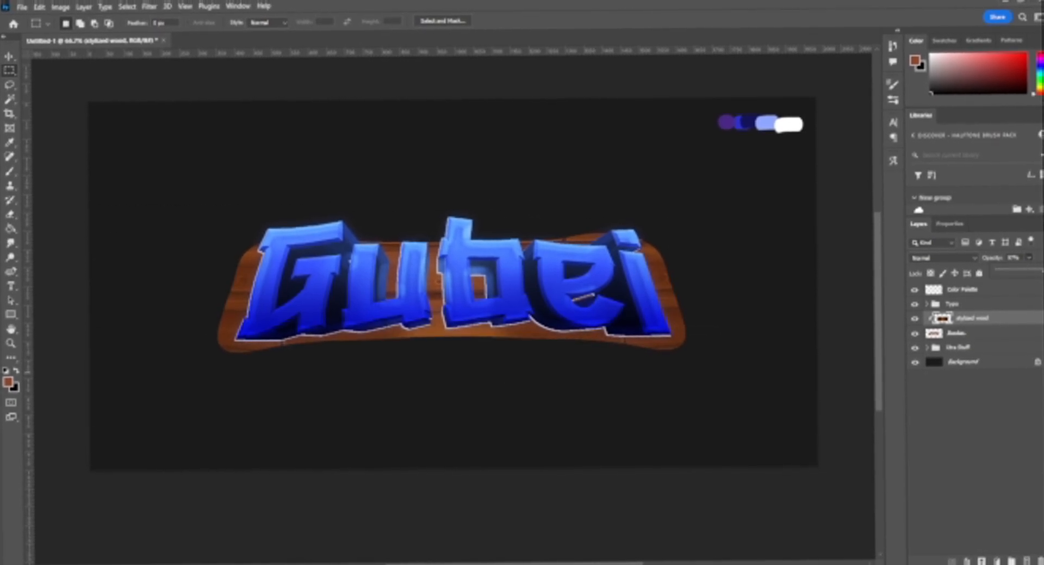
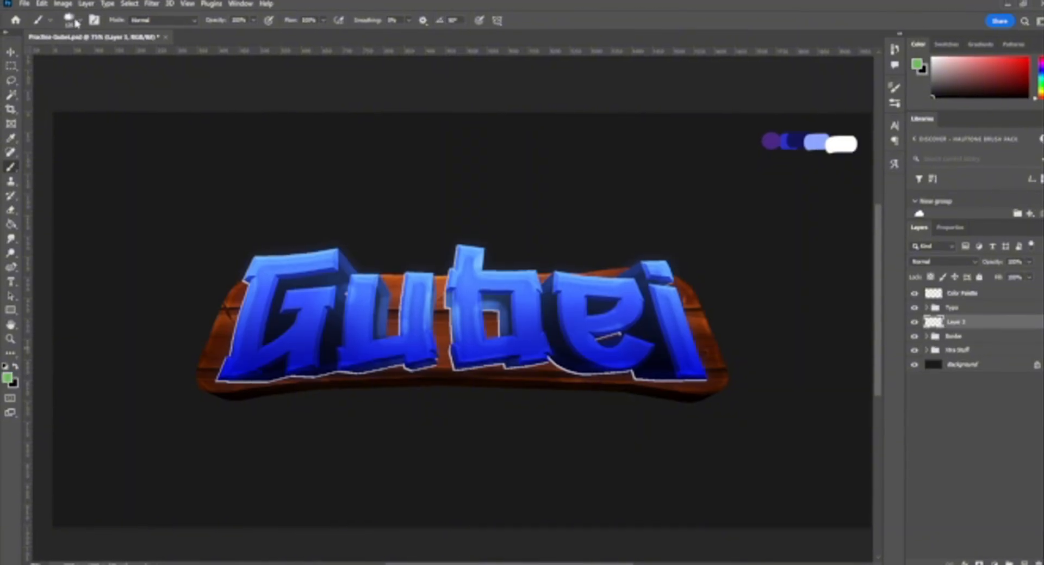
Choose the Basic Grass brush from the Wild Grass Detail set for painting on the layer behind the lettering.
left_click(69, 21)
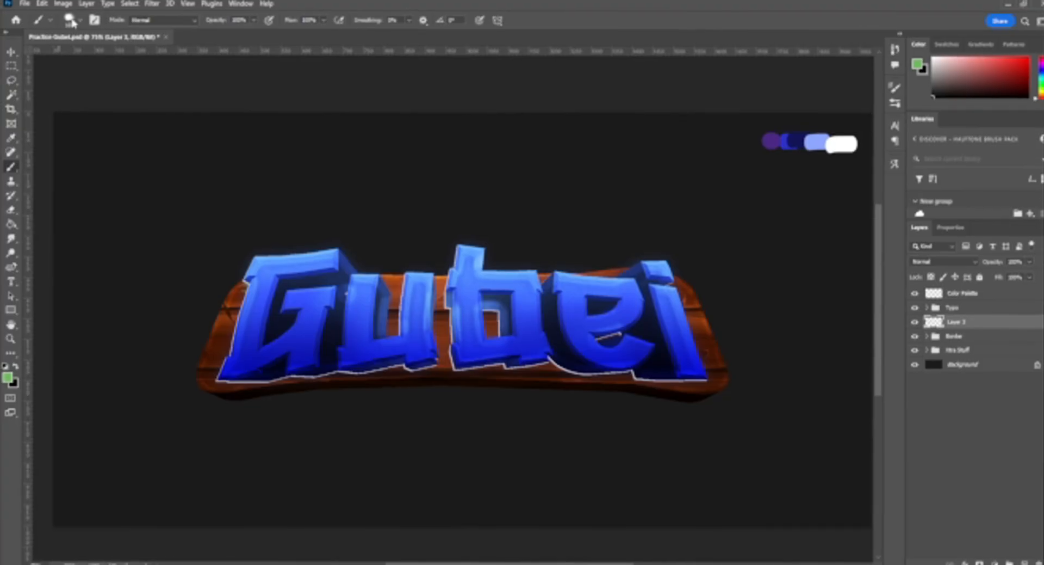
left_click(69, 21)
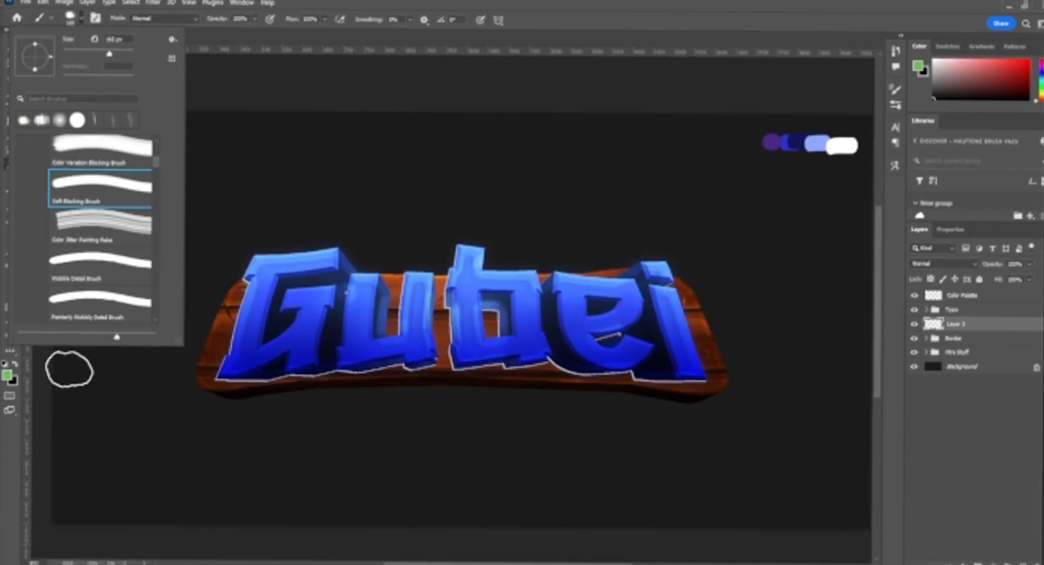
scroll(104, 224, "down", 3)
scroll(104, 224, "down", 5)
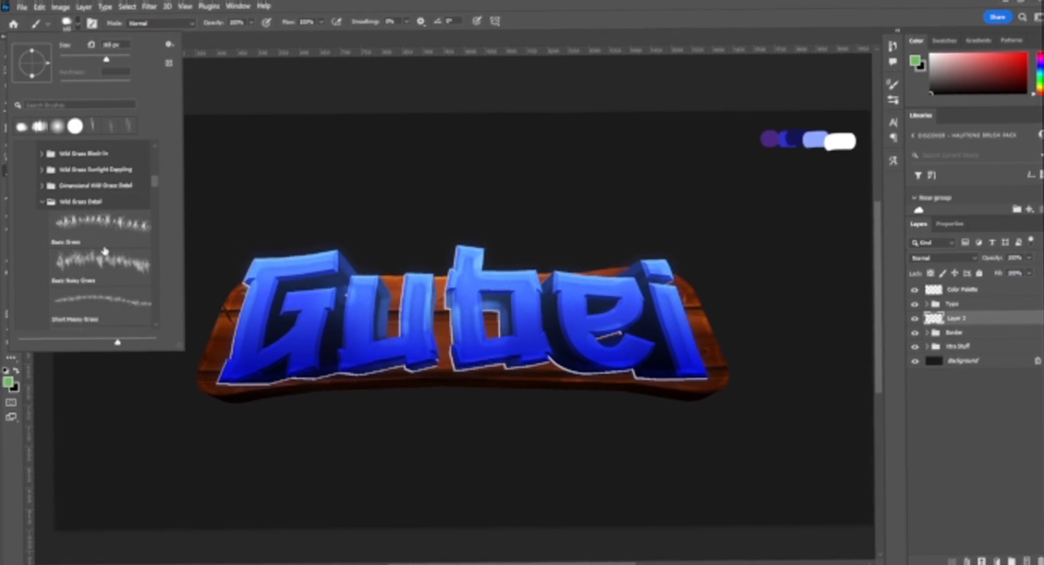
left_click(100, 223)
left_click(271, 240)
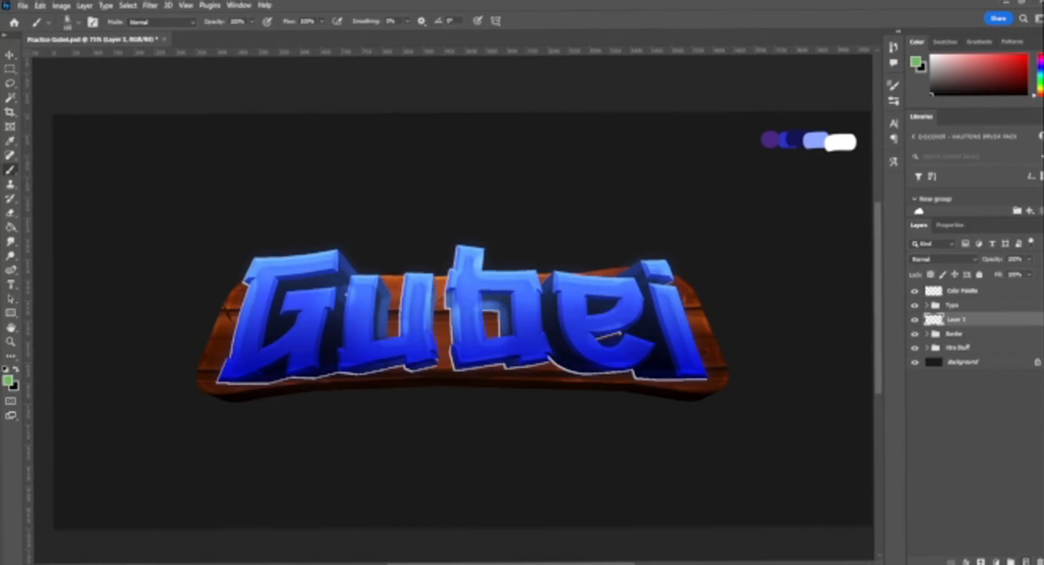
Paint green grass blades along the wooden border's edge beside the letter G, undoing the first attempt.
left_click(49, 19)
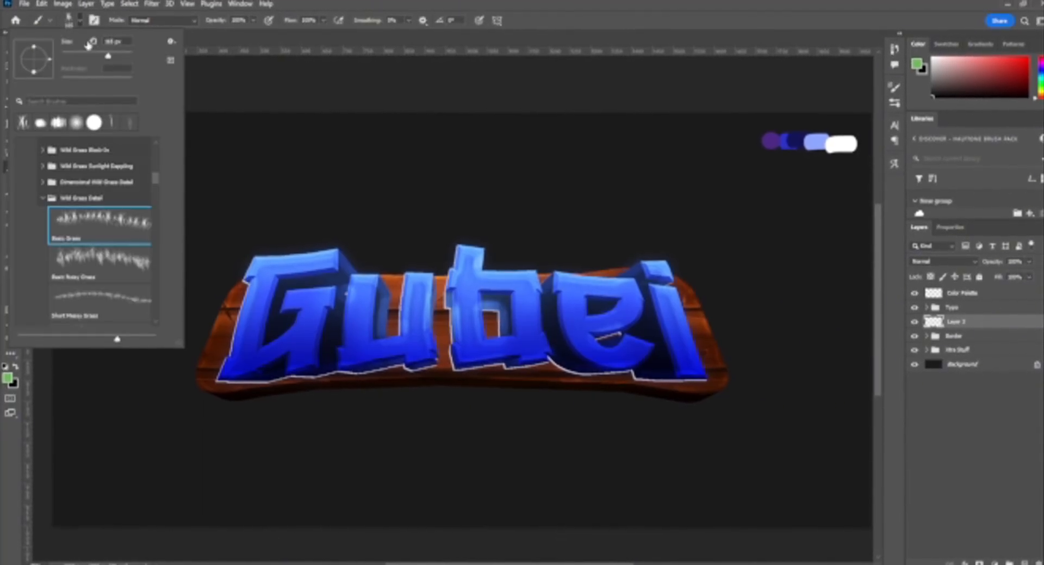
left_click(235, 311)
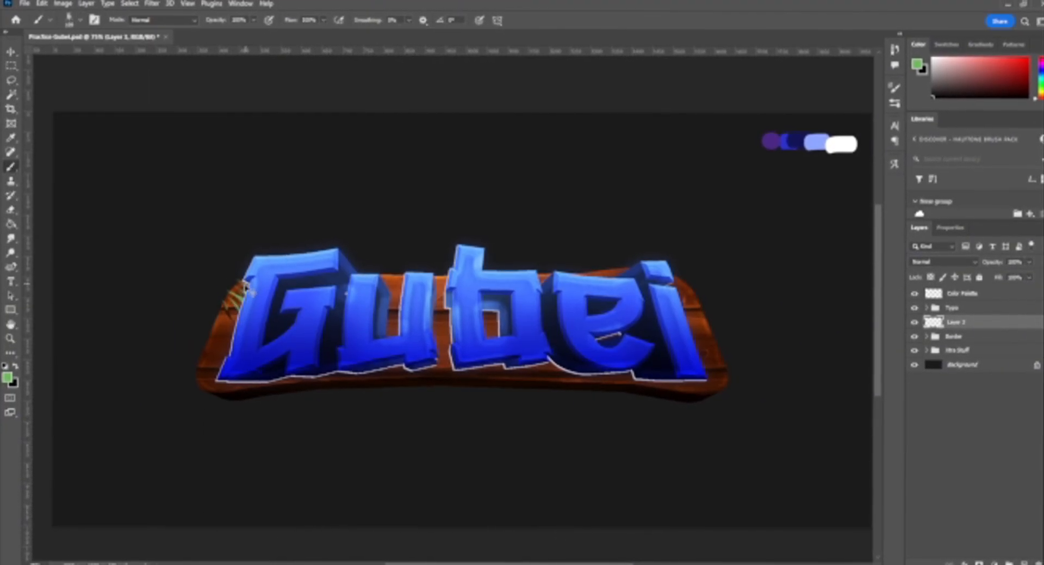
key("ctrl+z")
left_click(260, 276)
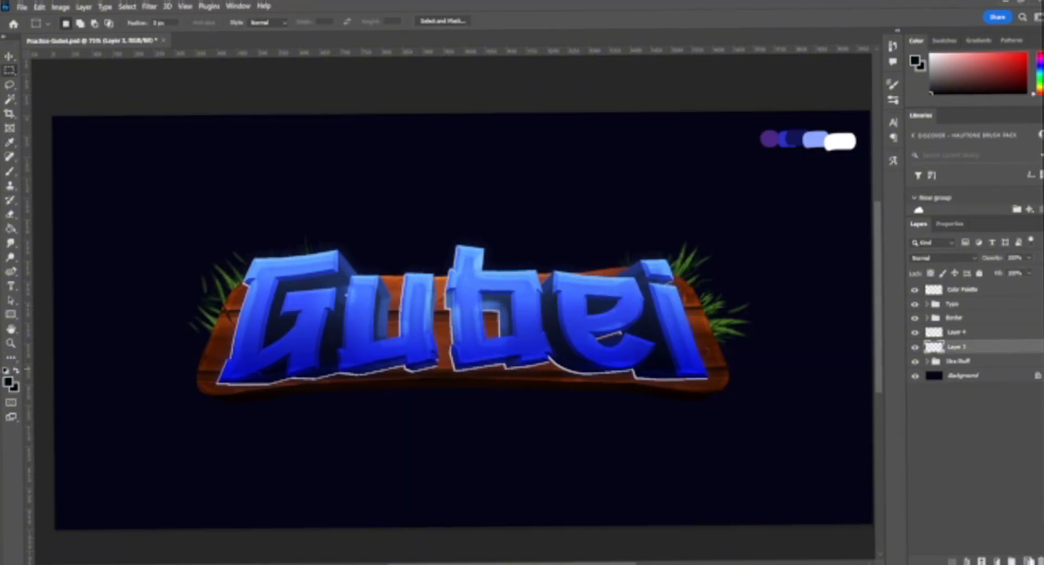
Pick a grass brush from the grass pack and paint a strip of grass along the wooden border's lower edge.
left_click(49, 19)
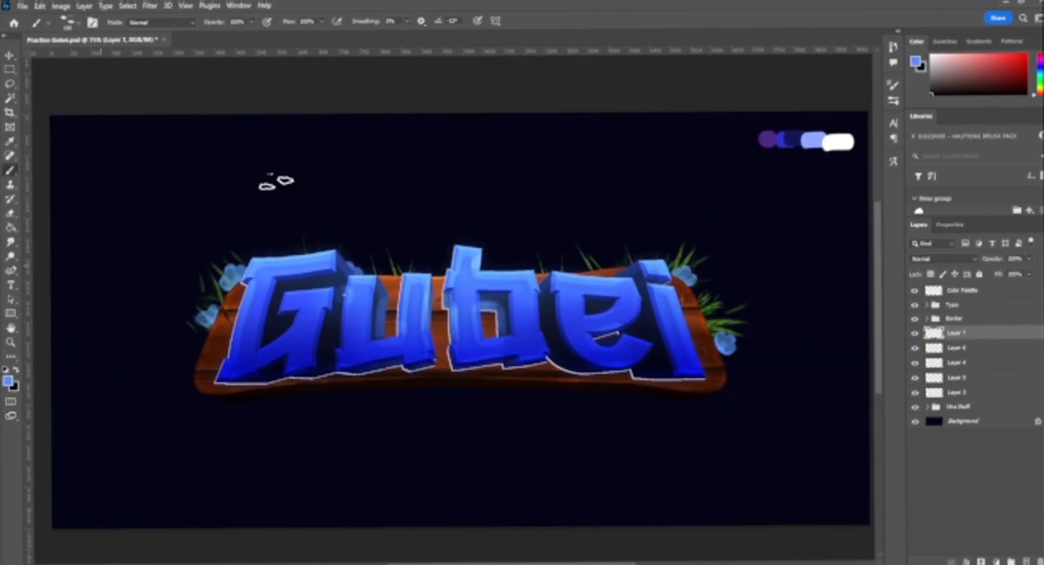
left_click_drag(318, 401, 492, 388)
key("ctrl+z")
left_click(76, 19)
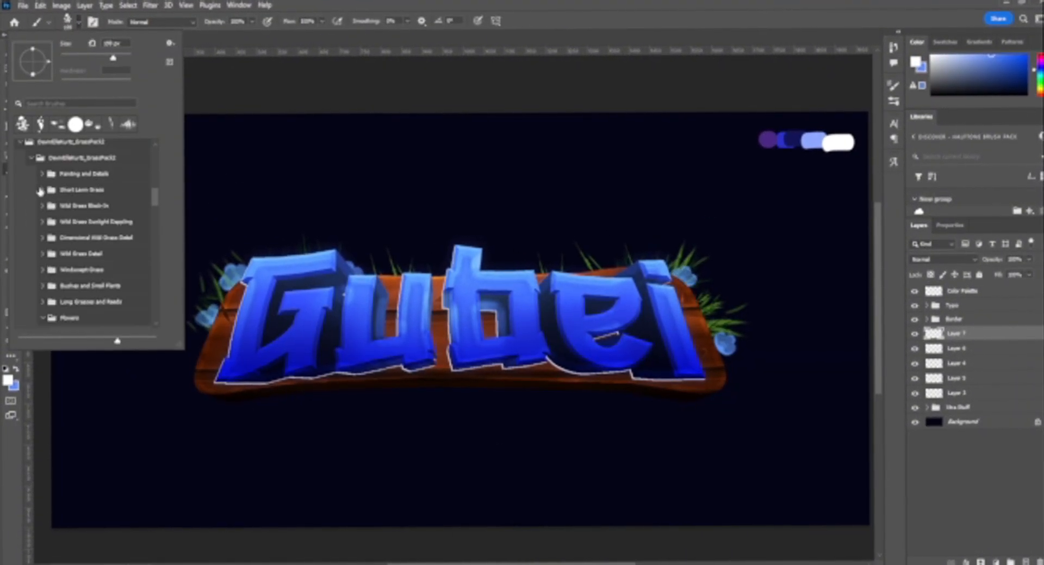
left_click_drag(618, 405, 216, 391)
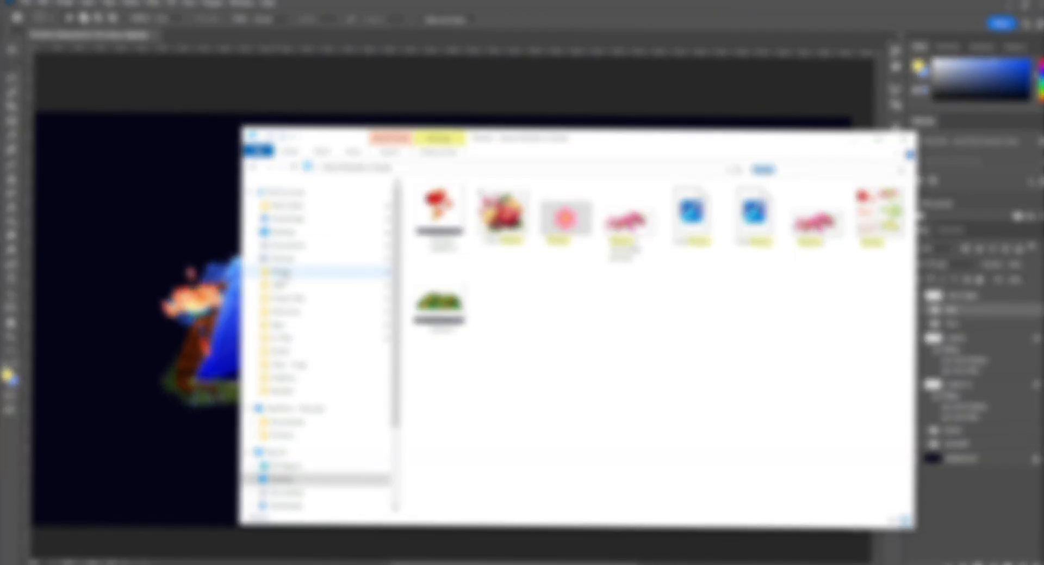
Find the Chinese-themed illustration sheet in the image assets folder and place it in the document.
left_click(280, 272)
double_click(447, 212)
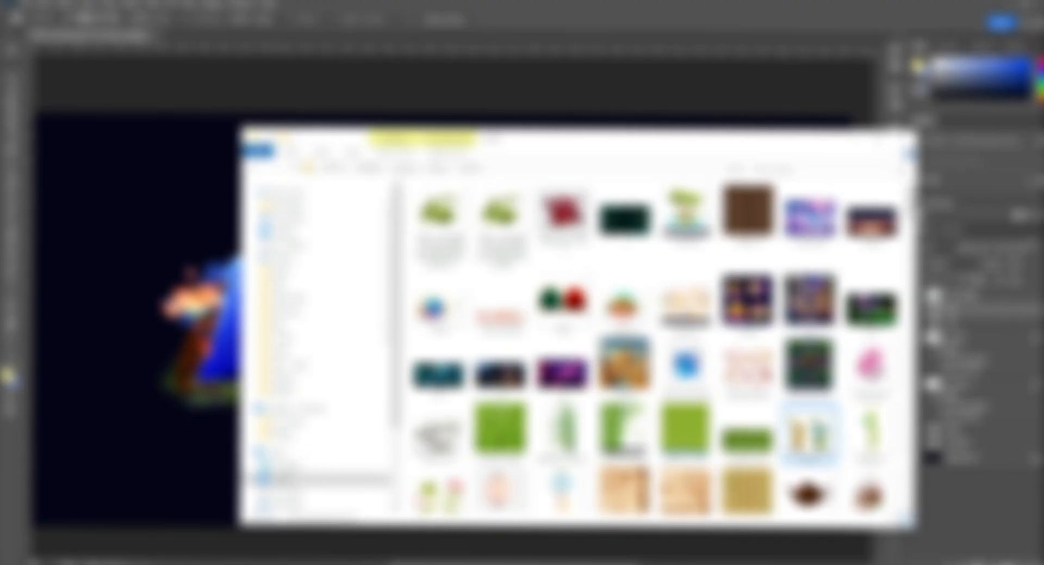
scroll(653, 348, "down", 3)
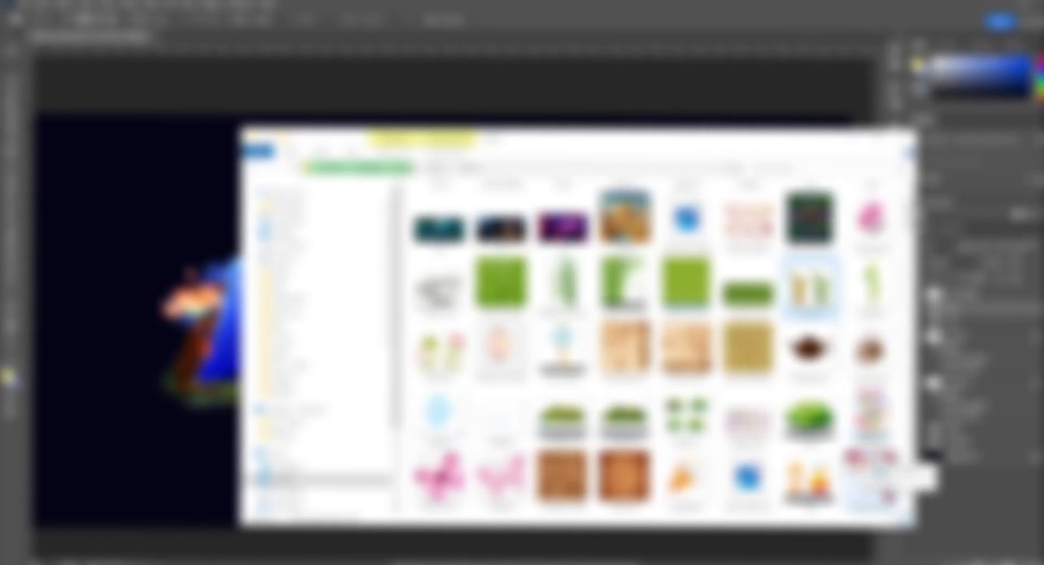
scroll(871, 473, "down", 5)
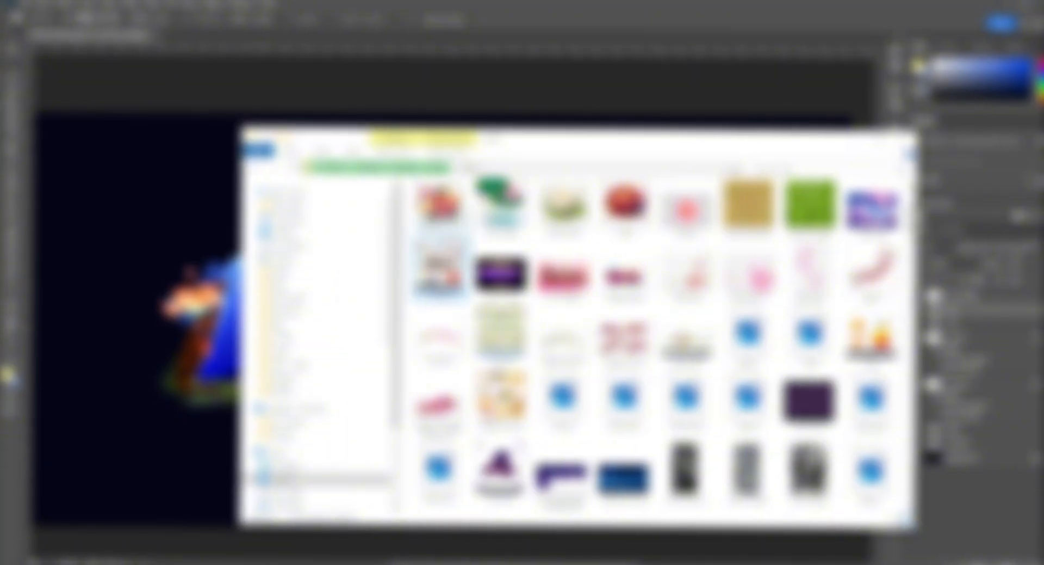
left_click_drag(438, 267, 87, 342)
Erase the white background around all the elements of the placed Chinese illustration sheet.
left_click(12, 99)
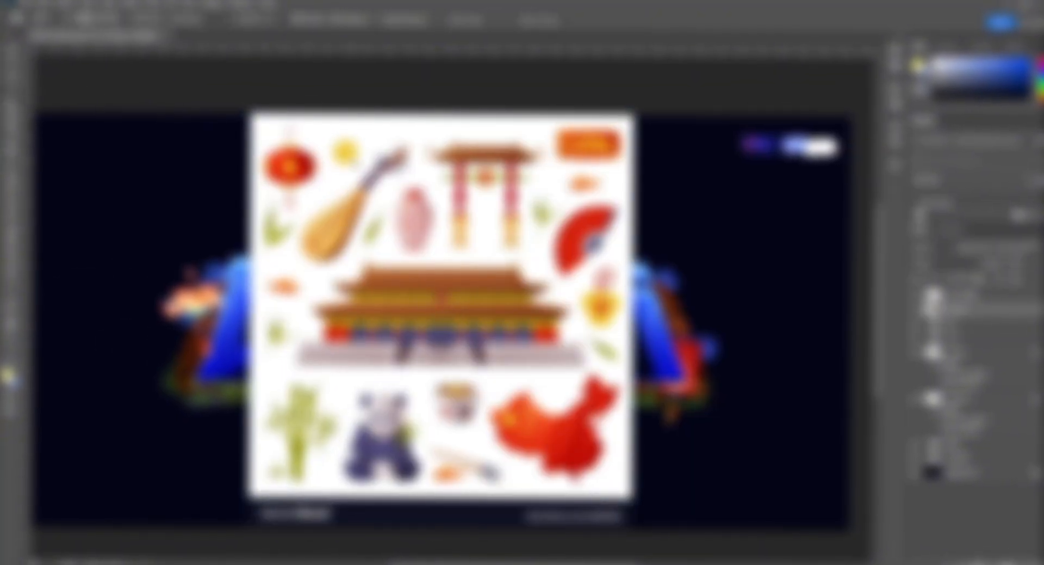
key("e")
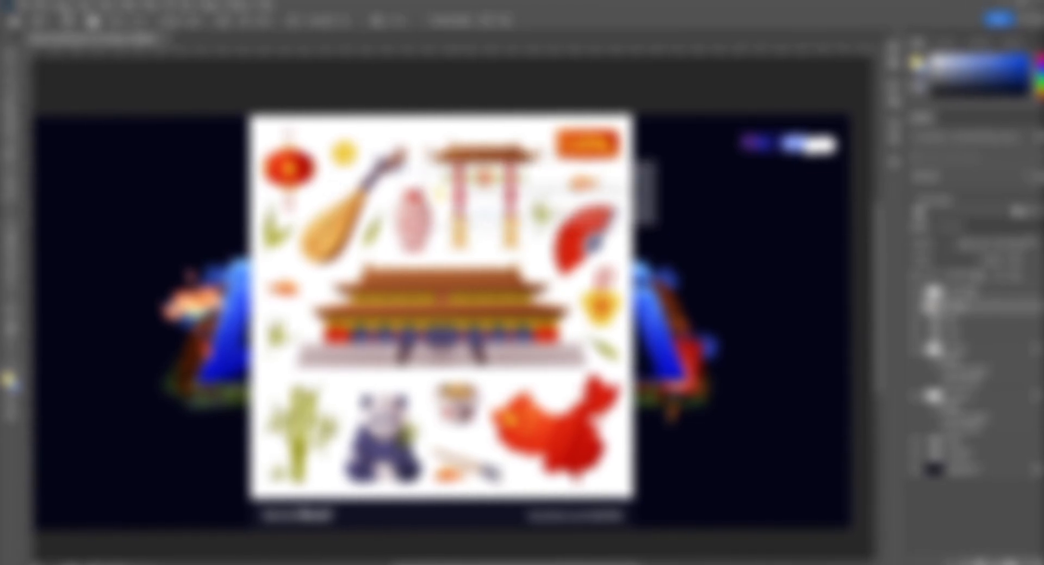
left_click_drag(218, 146, 142, 84)
left_click(68, 21)
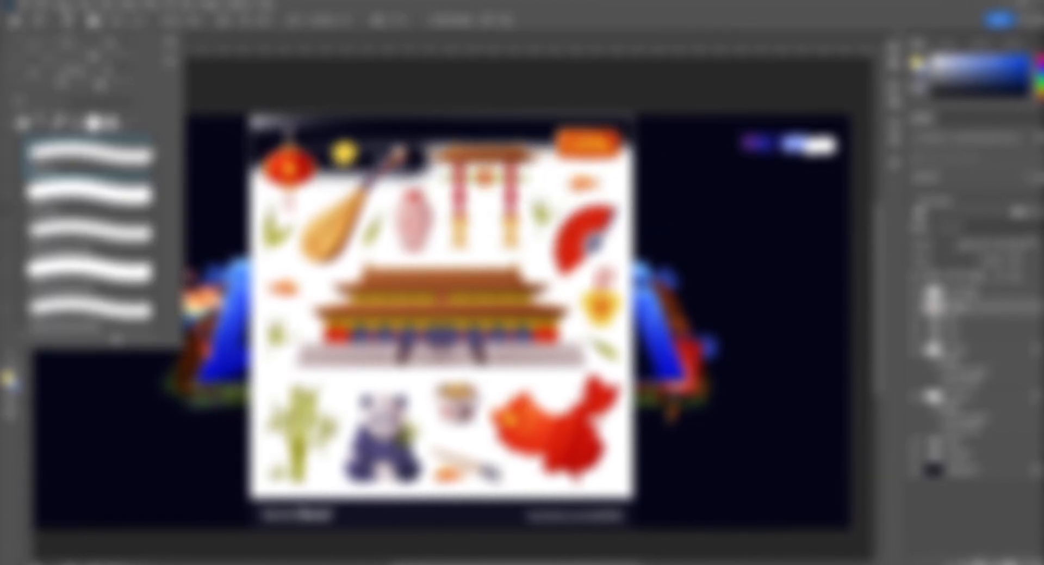
double_click(101, 202)
left_click_drag(294, 168, 261, 204)
left_click(68, 20)
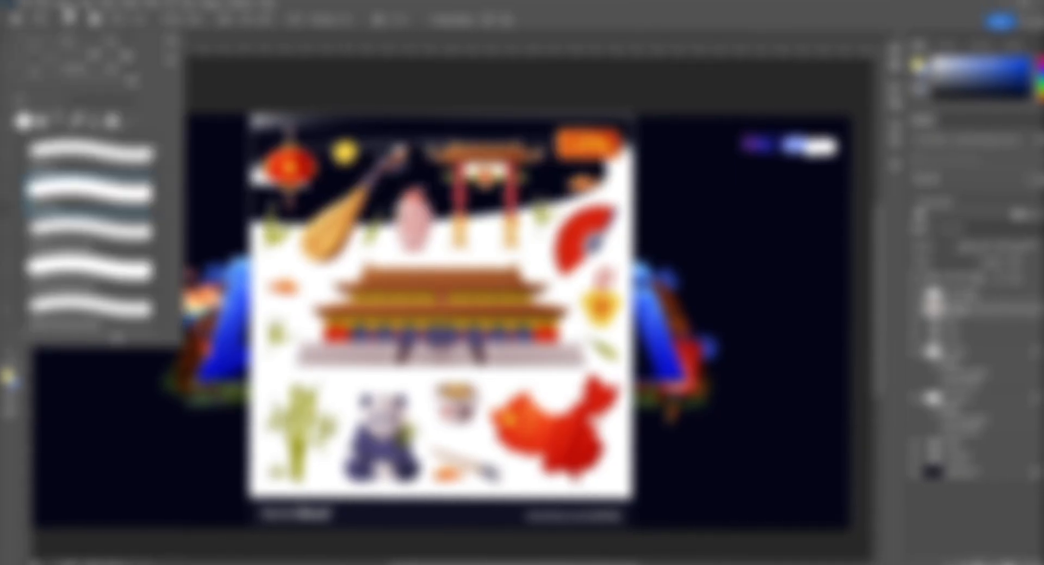
double_click(102, 268)
left_click(437, 202)
left_click(12, 73)
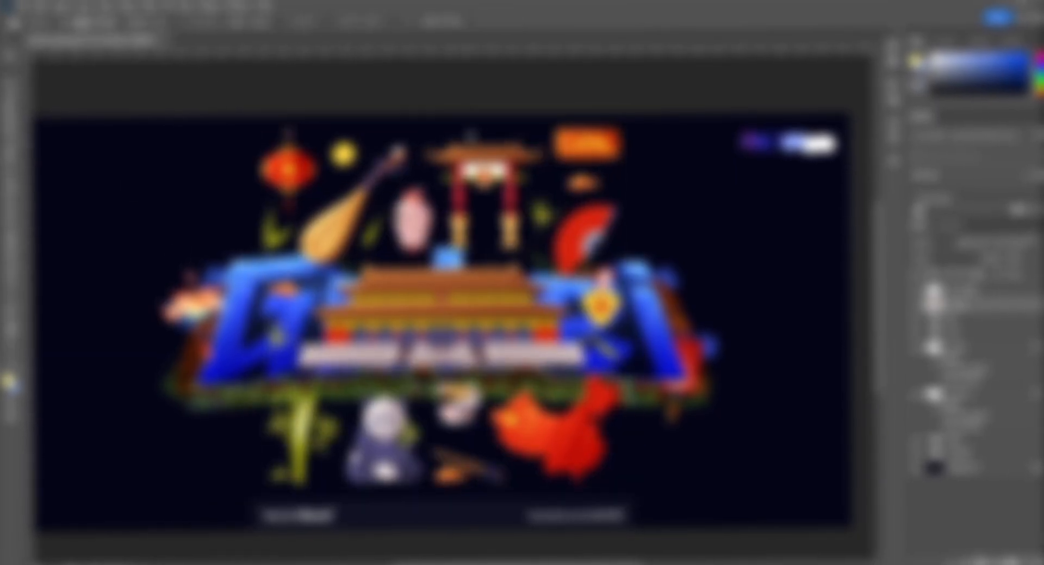